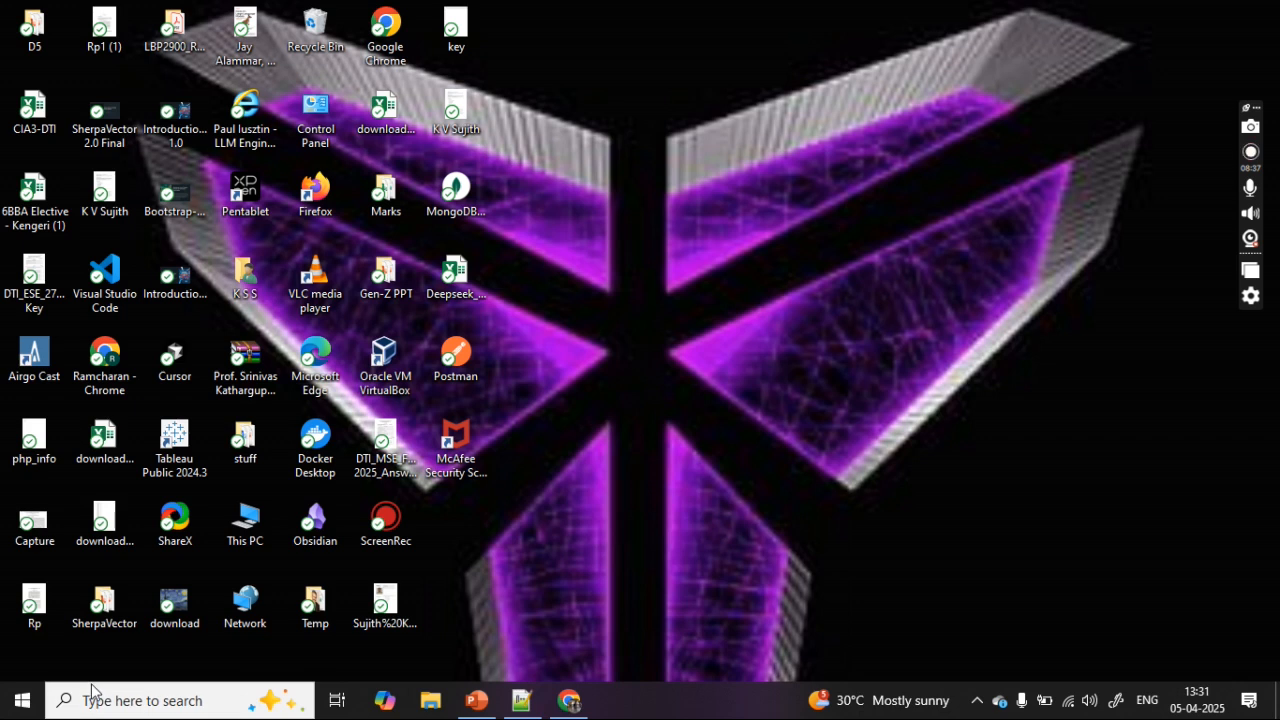
Open the Windows Services console by running services.msc
{"action": "key", "text": "super+r"}
{"action": "type", "text": "ser"}
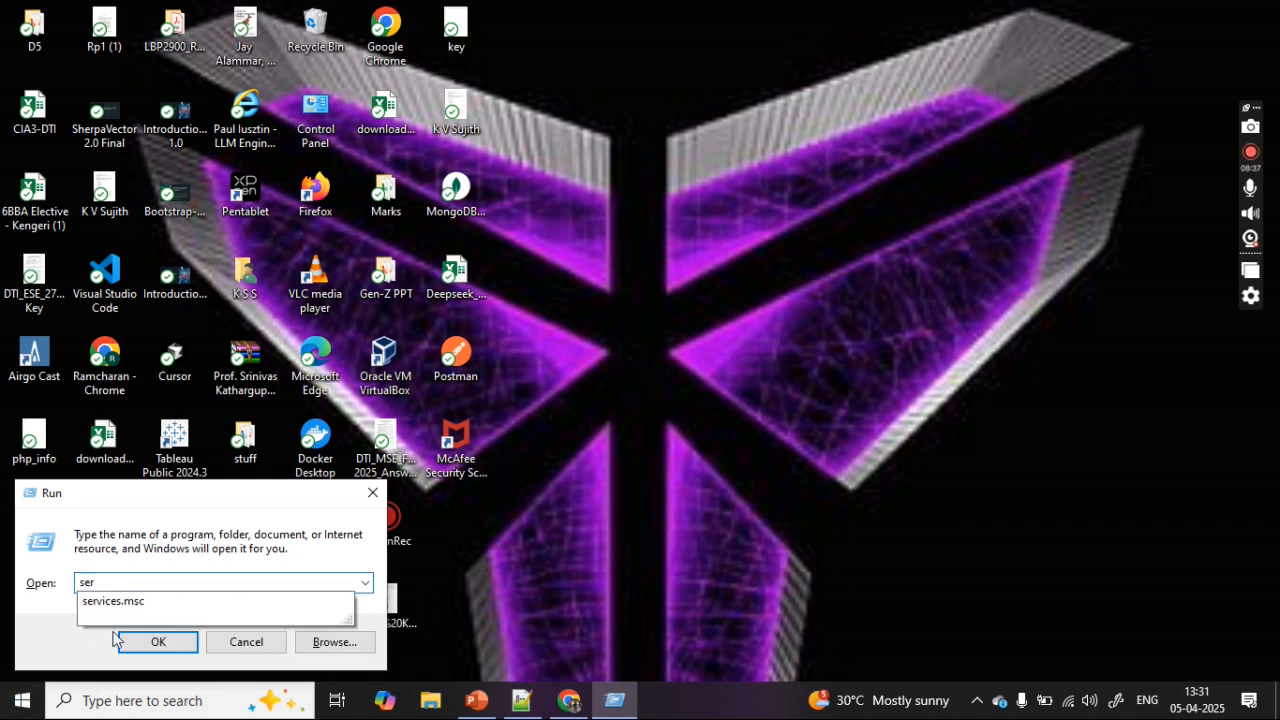
{"action": "left_click", "coordinate": [110, 601]}
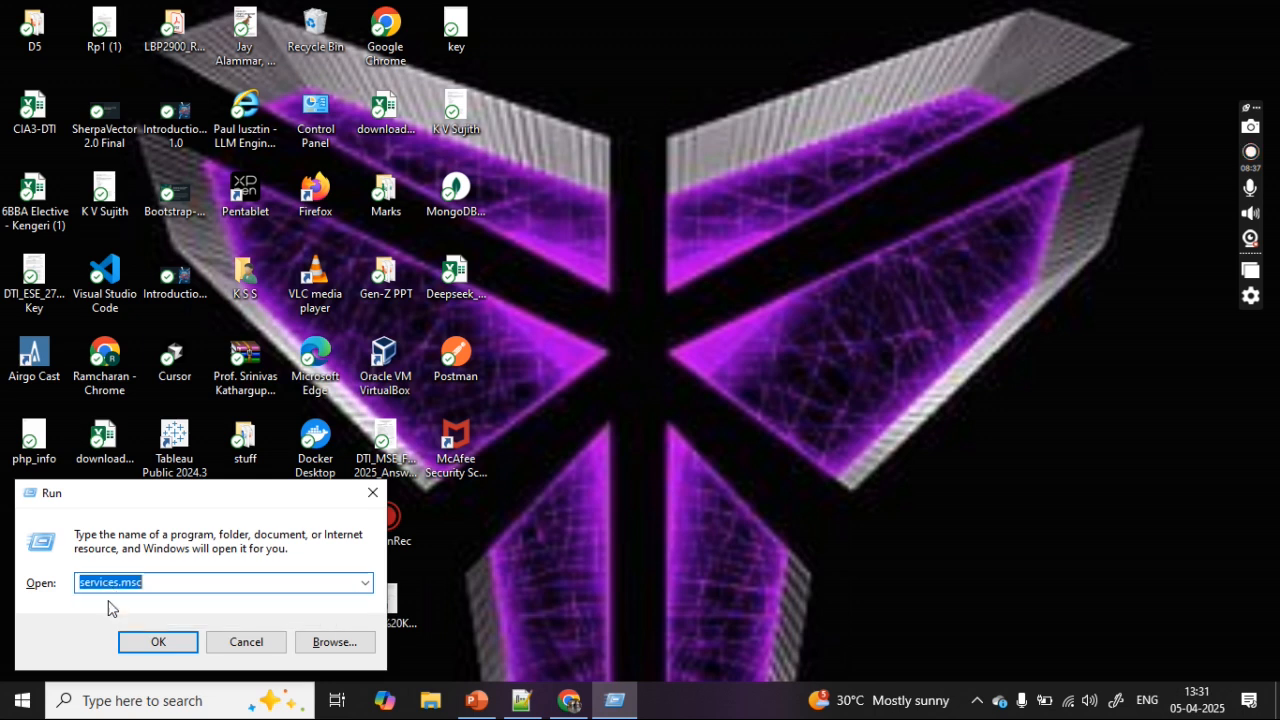
{"action": "left_click", "coordinate": [159, 643]}
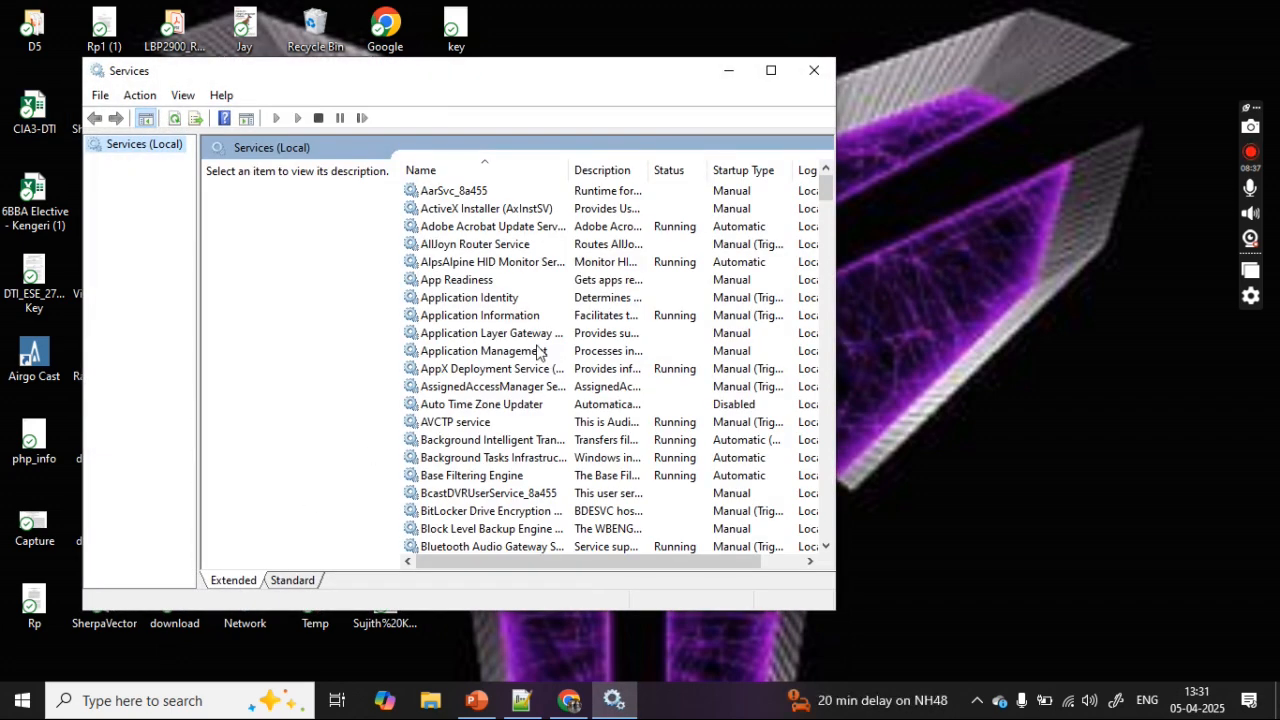
Find the MongoDB Server service in the services list, check its status and available actions, and close the console
{"action": "scroll", "coordinate": [538, 352], "scroll_direction": "down", "scroll_amount": 3}
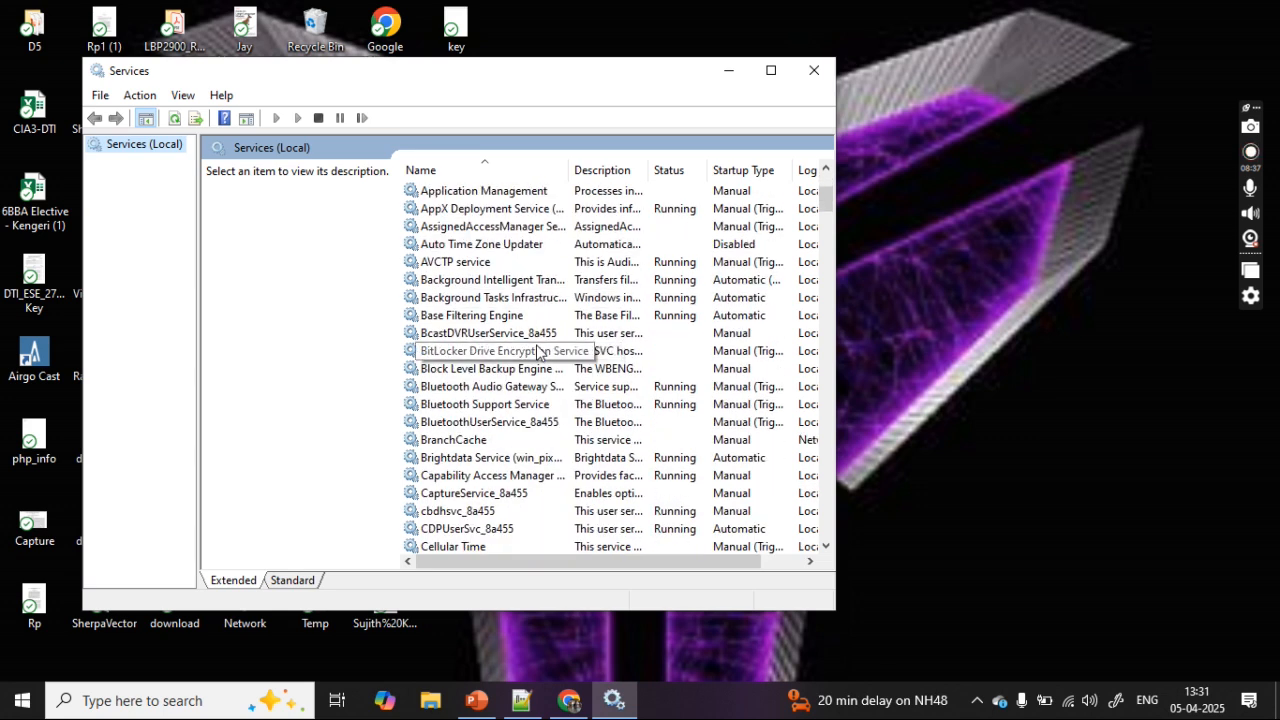
{"action": "scroll", "coordinate": [538, 352], "scroll_direction": "down", "scroll_amount": 7}
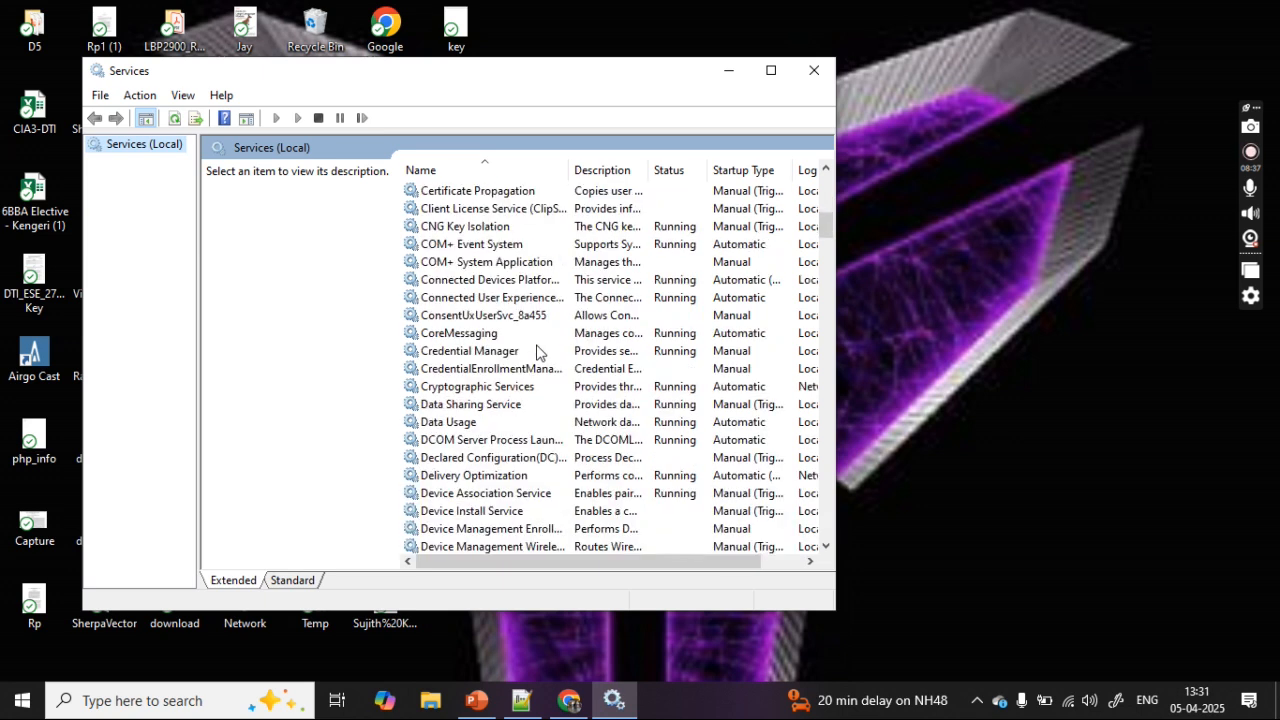
{"action": "scroll", "coordinate": [538, 352], "scroll_direction": "down", "scroll_amount": 4}
{"action": "scroll", "coordinate": [538, 352], "scroll_direction": "down", "scroll_amount": 13}
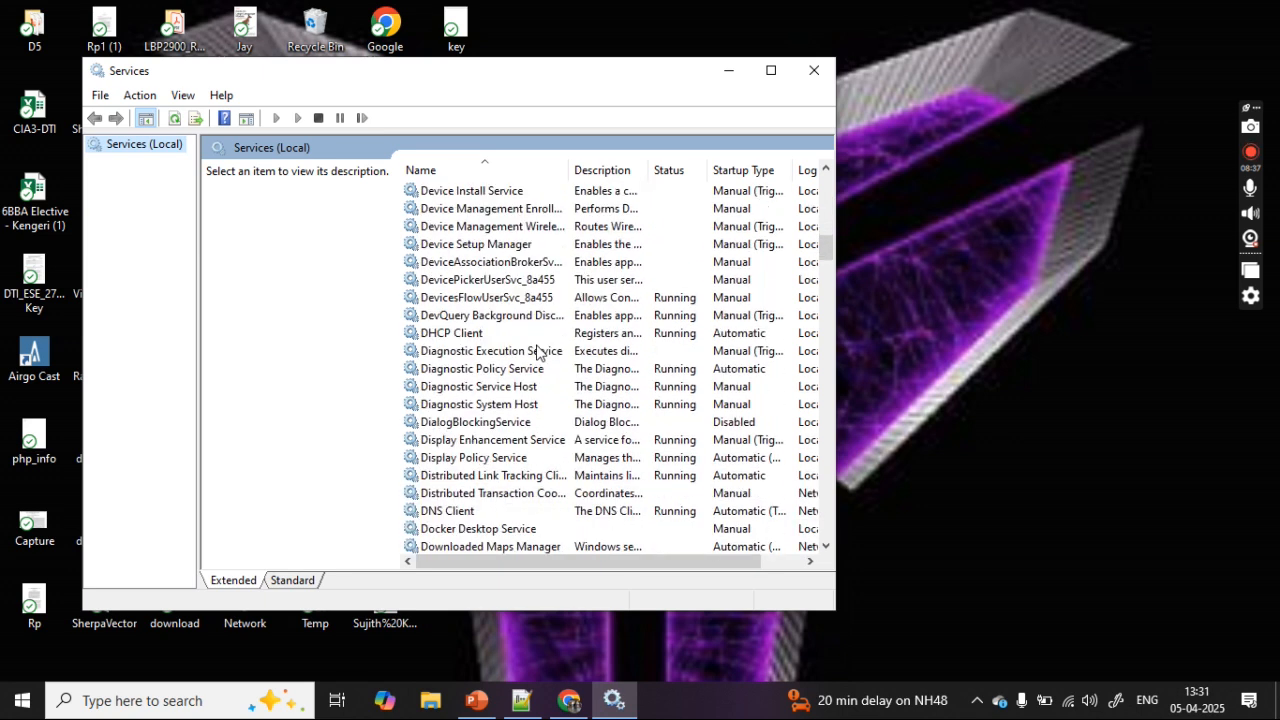
{"action": "scroll", "coordinate": [538, 352], "scroll_direction": "down", "scroll_amount": 7}
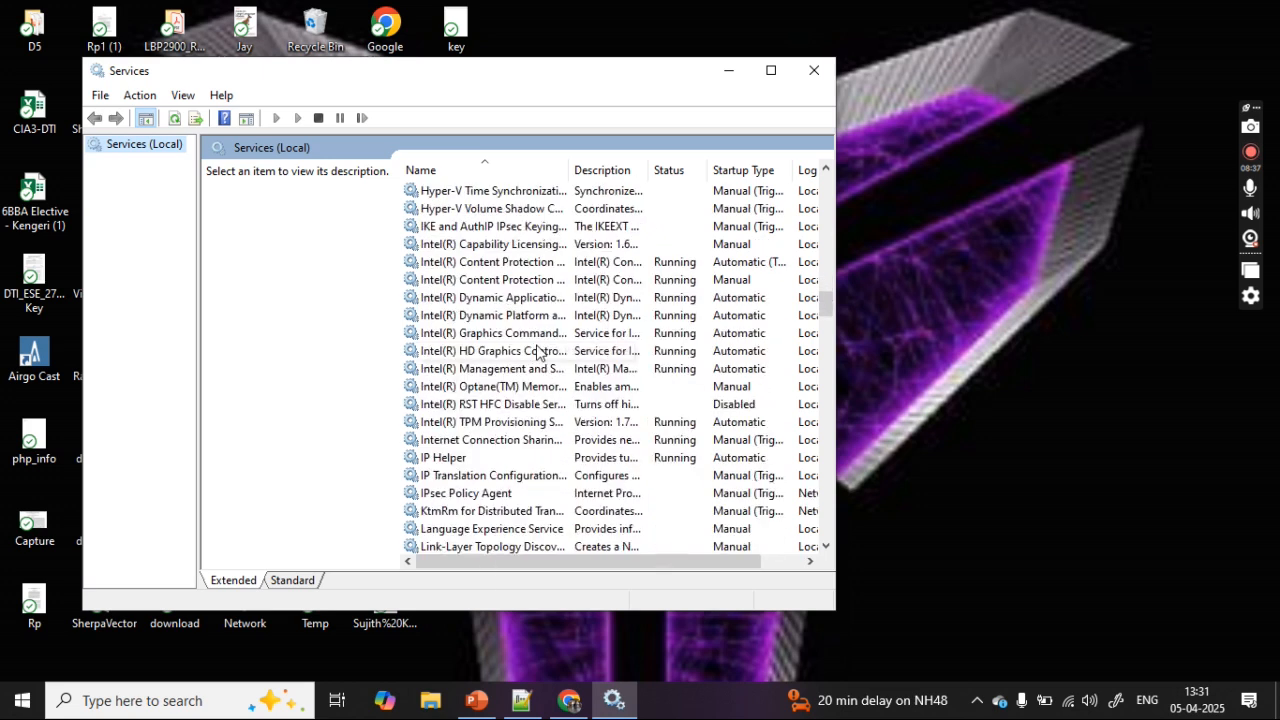
{"action": "scroll", "coordinate": [538, 352], "scroll_direction": "down", "scroll_amount": 2}
{"action": "scroll", "coordinate": [538, 352], "scroll_direction": "down", "scroll_amount": 2}
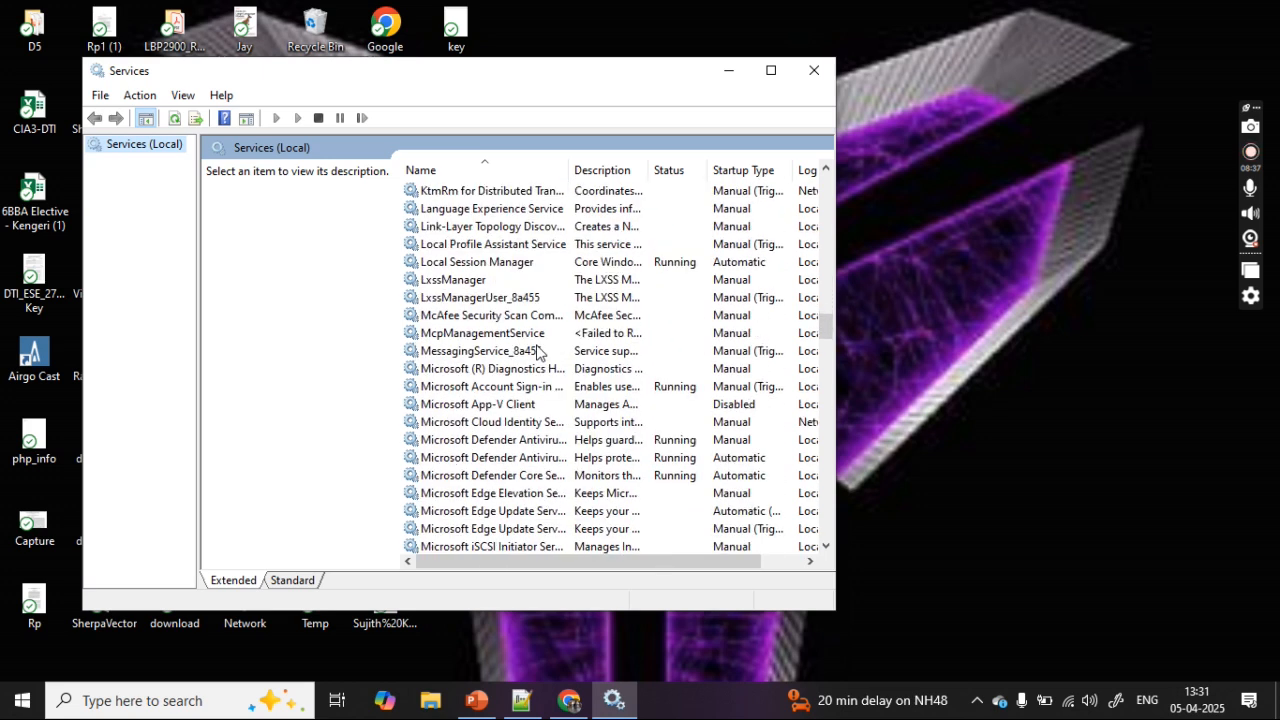
{"action": "scroll", "coordinate": [538, 345], "scroll_direction": "down", "scroll_amount": 6}
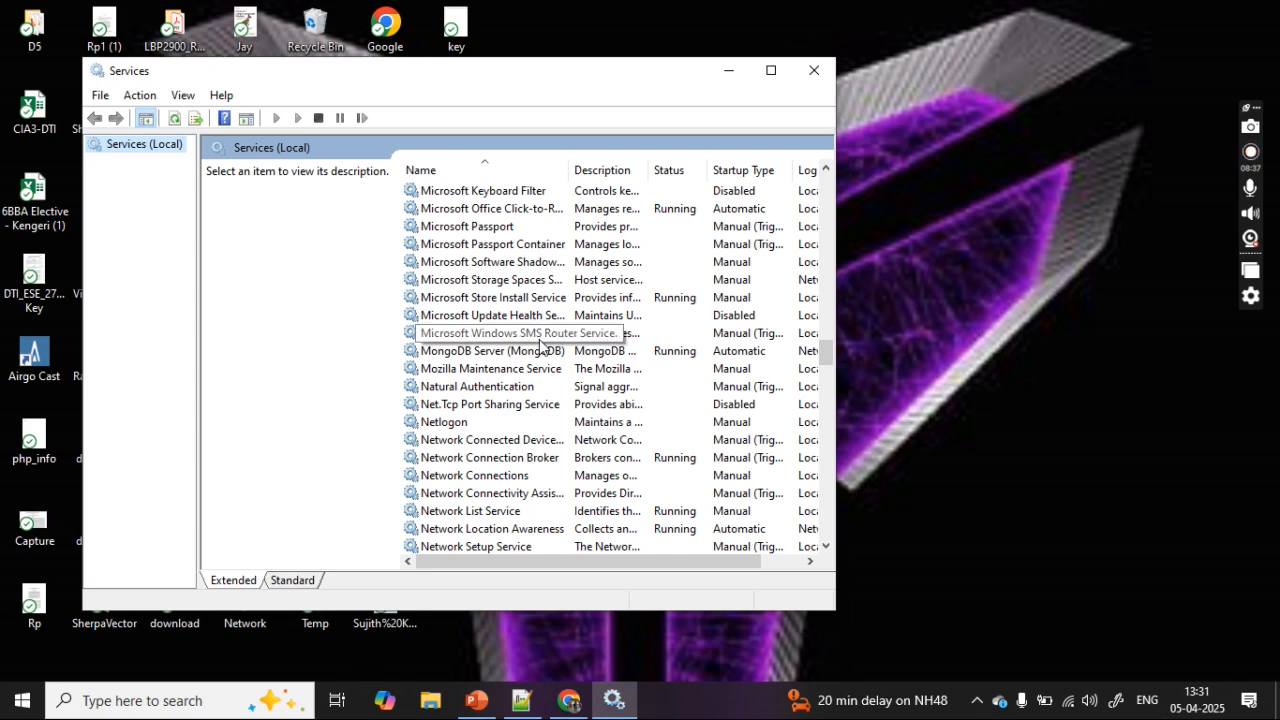
{"action": "scroll", "coordinate": [540, 345], "scroll_direction": "up", "scroll_amount": 1}
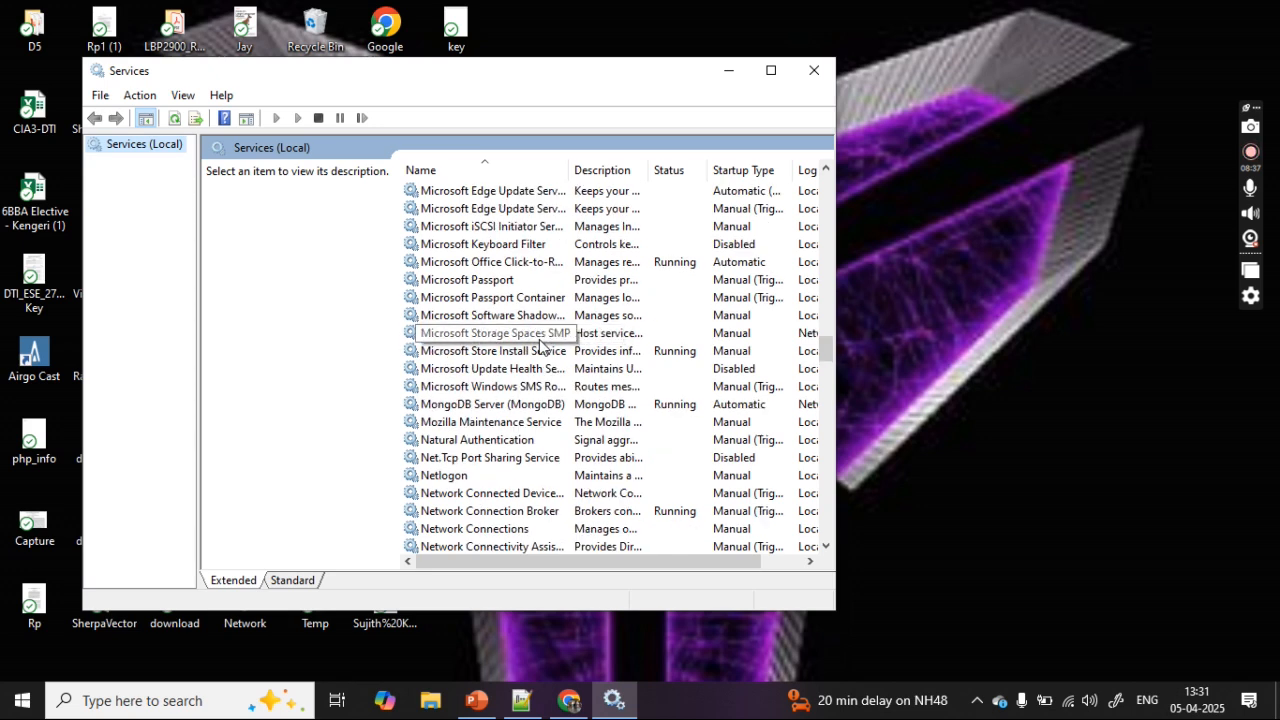
{"action": "left_click", "coordinate": [538, 405]}
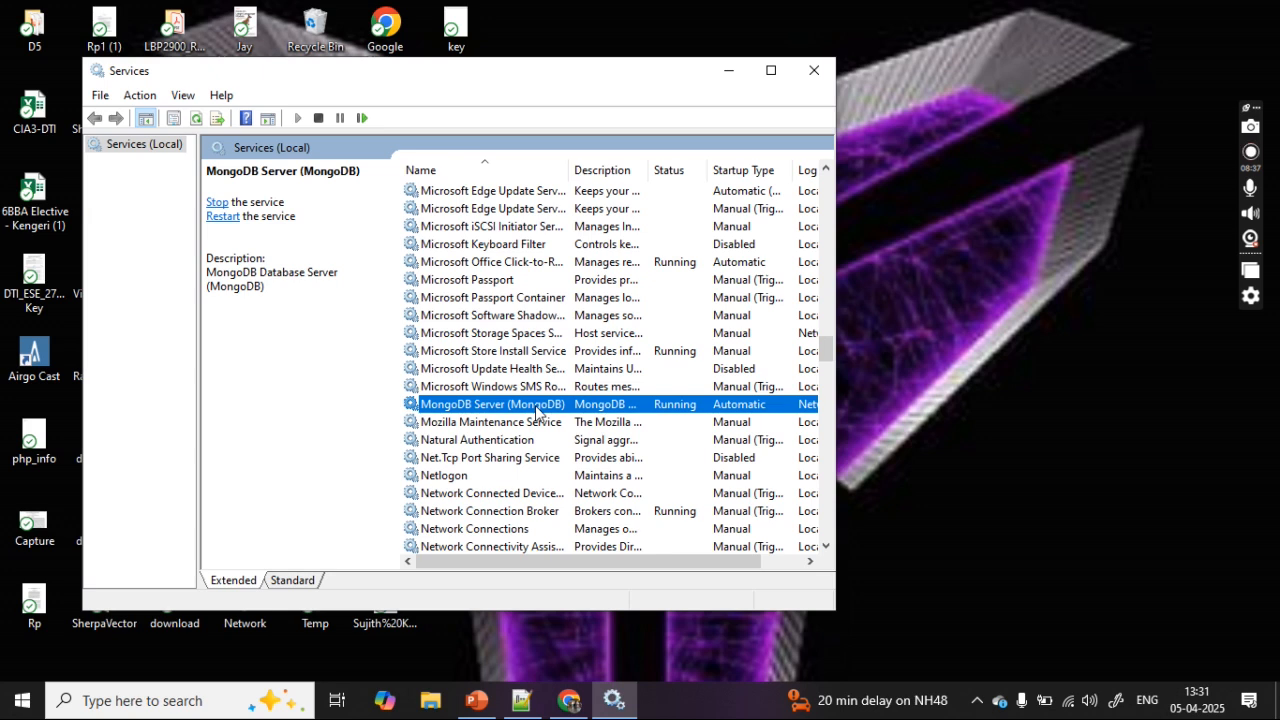
{"action": "right_click", "coordinate": [669, 411]}
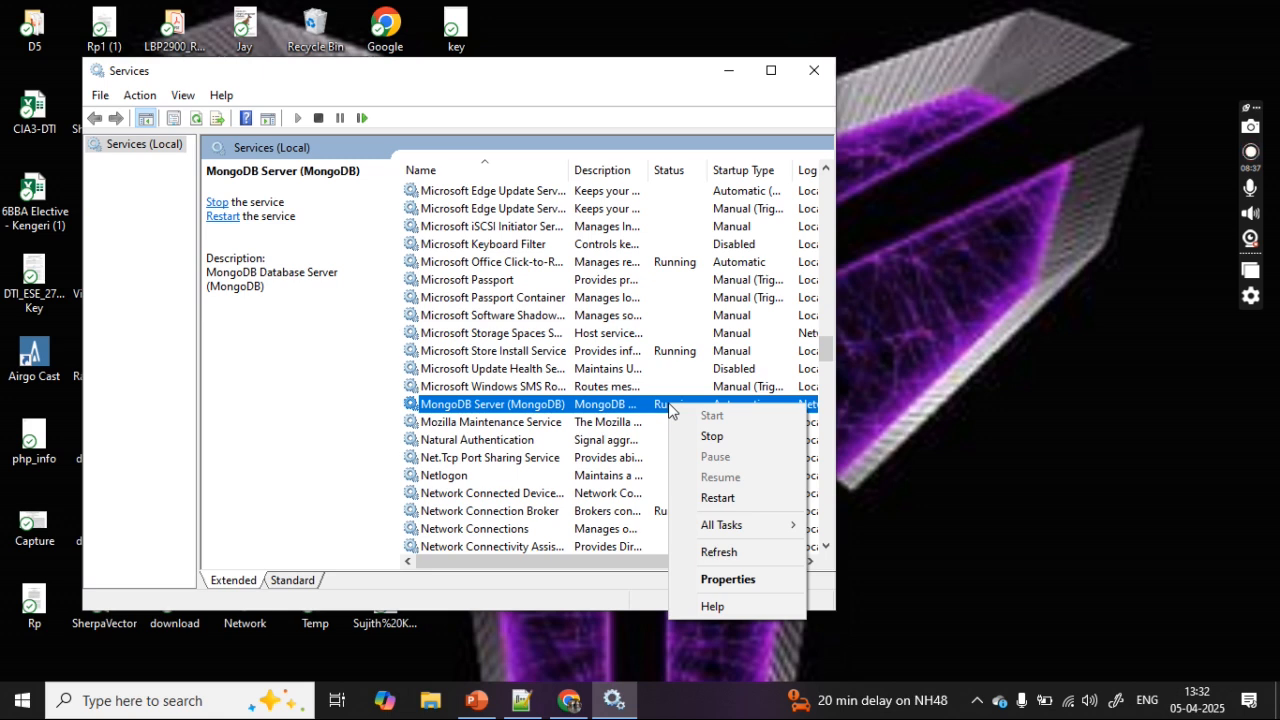
{"action": "left_click", "coordinate": [815, 71]}
{"action": "left_click", "coordinate": [815, 71]}
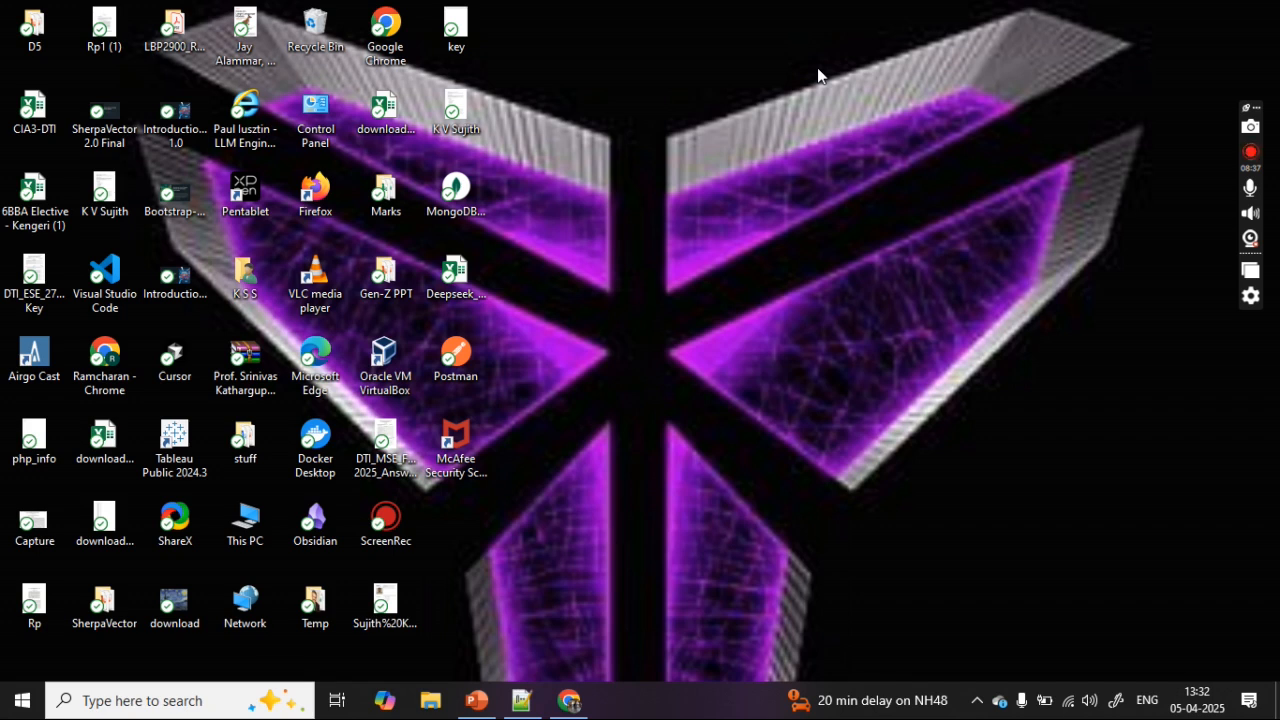
Launch MongoDB Compass and connect to the saved localhost:27017 server
{"action": "key", "text": "super"}
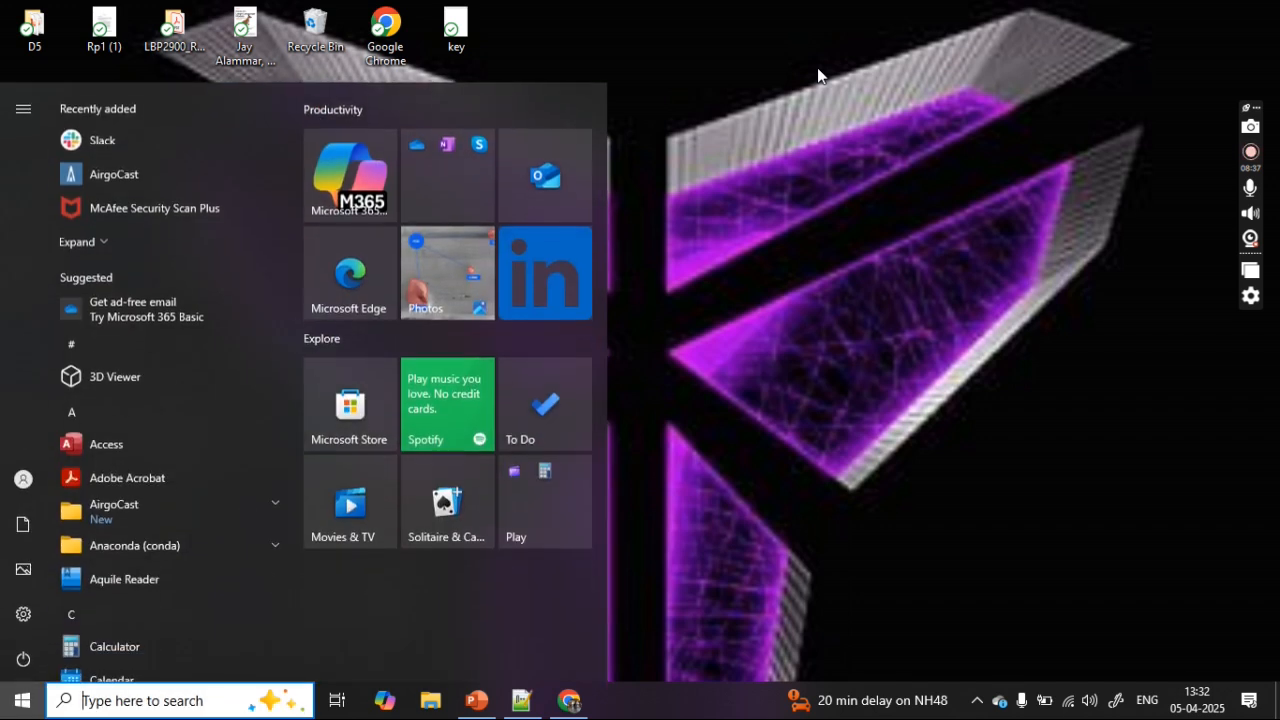
{"action": "type", "text": "m"}
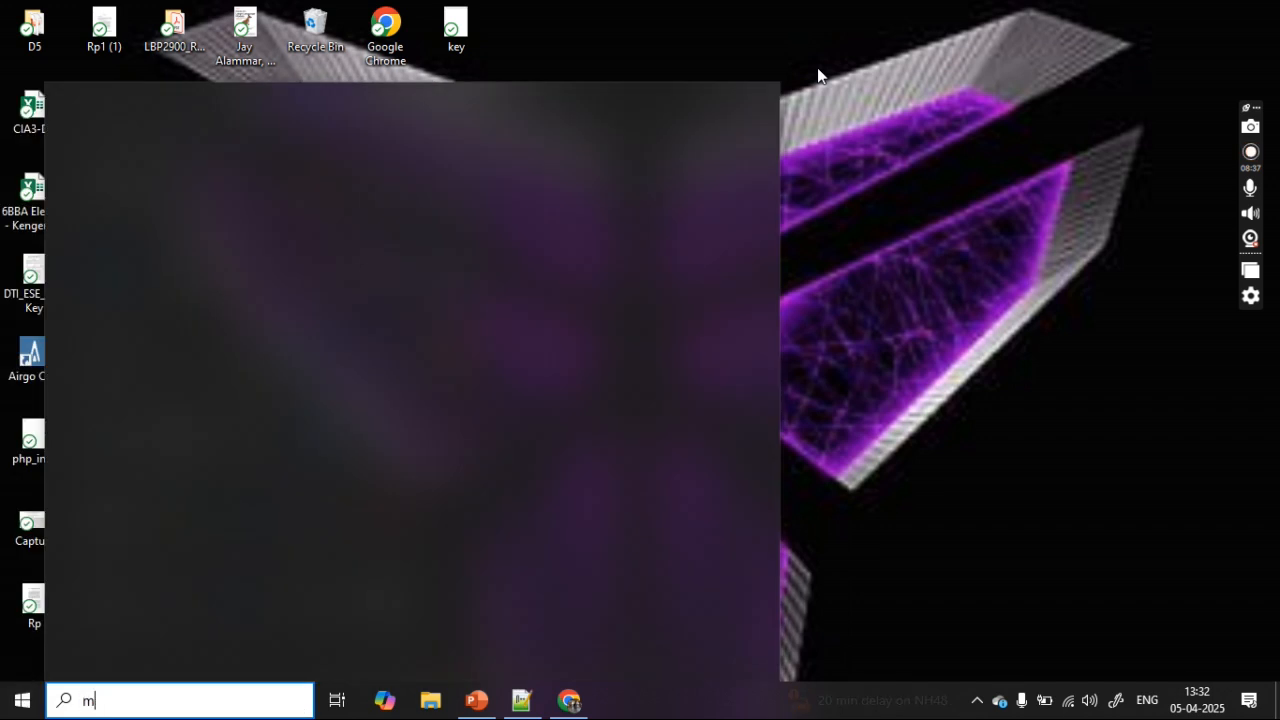
{"action": "type", "text": "on"}
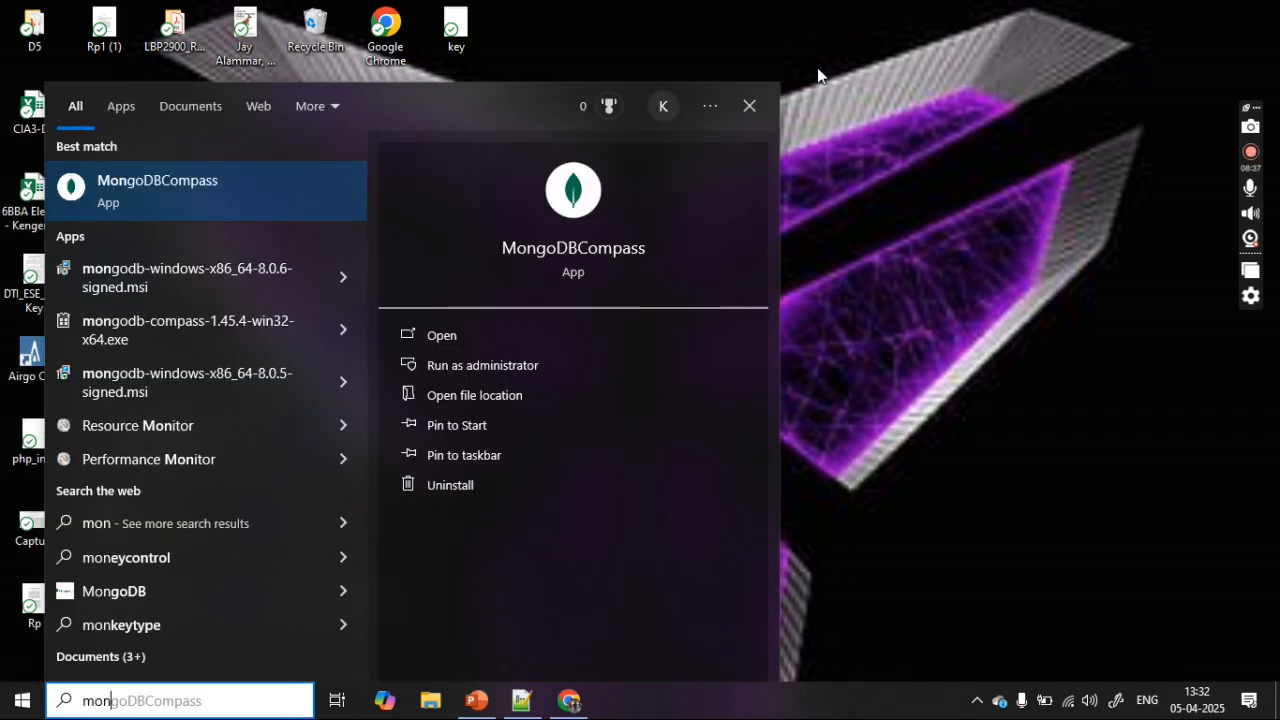
{"action": "left_click", "coordinate": [441, 345]}
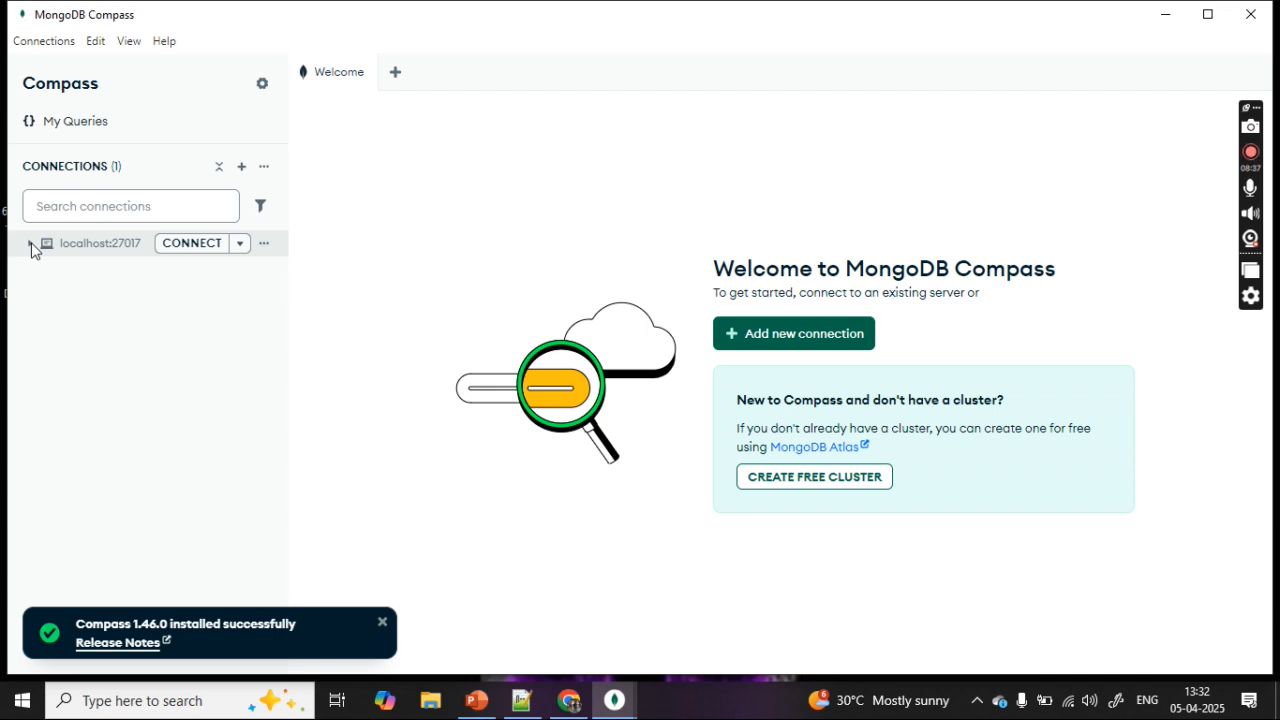
{"action": "left_click", "coordinate": [185, 250]}
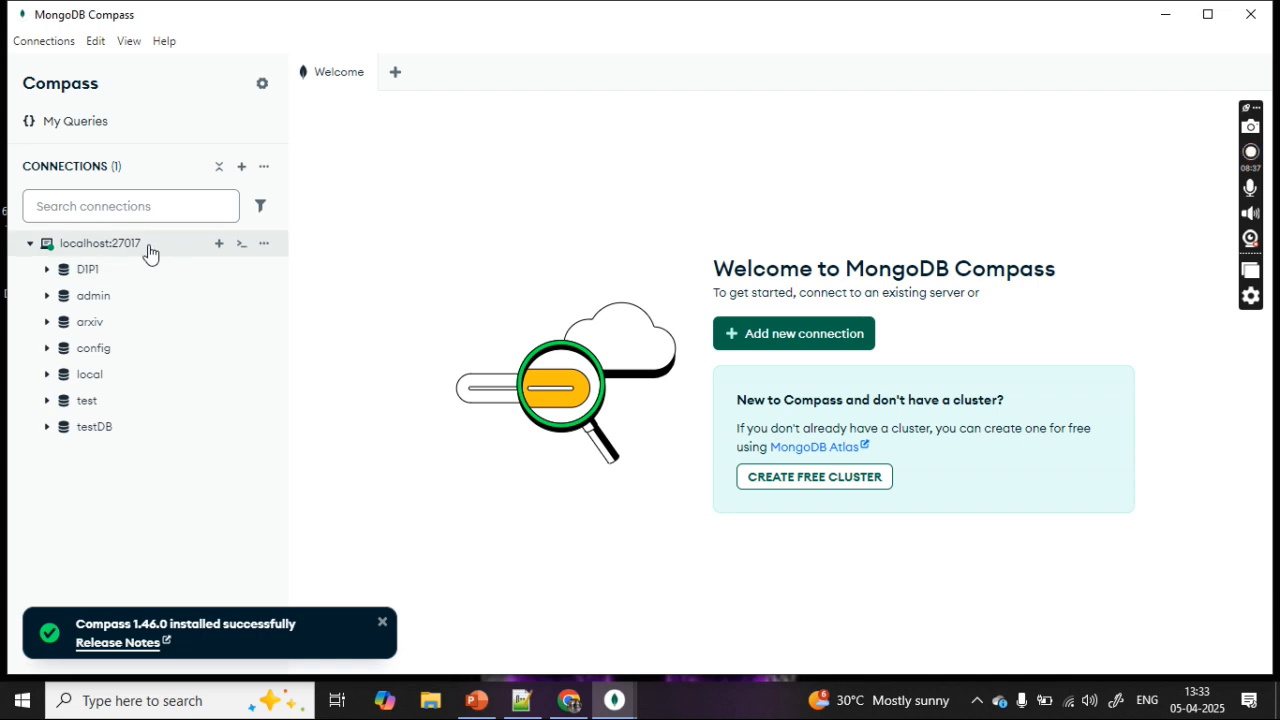
Create a database named Bookstore on localhost:27017 with a first collection named books
{"action": "left_click", "coordinate": [218, 245]}
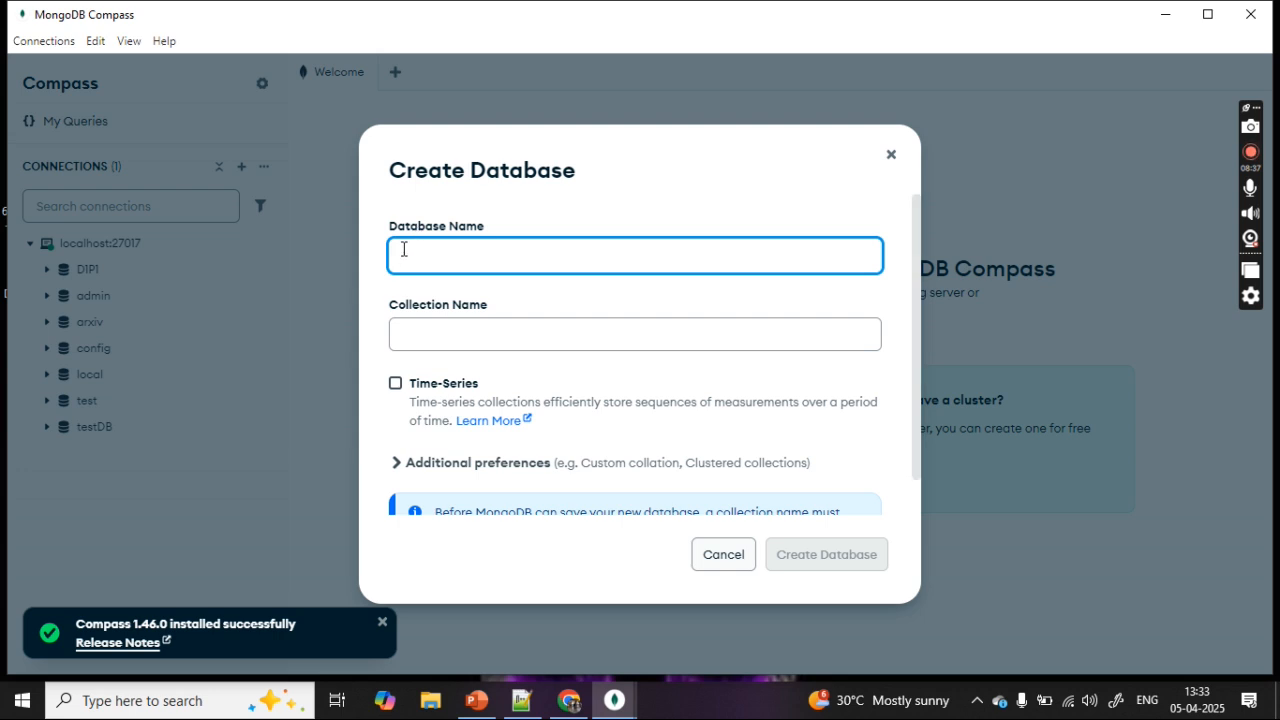
{"action": "type", "text": "Bookstore"}
{"action": "left_click", "coordinate": [406, 335]}
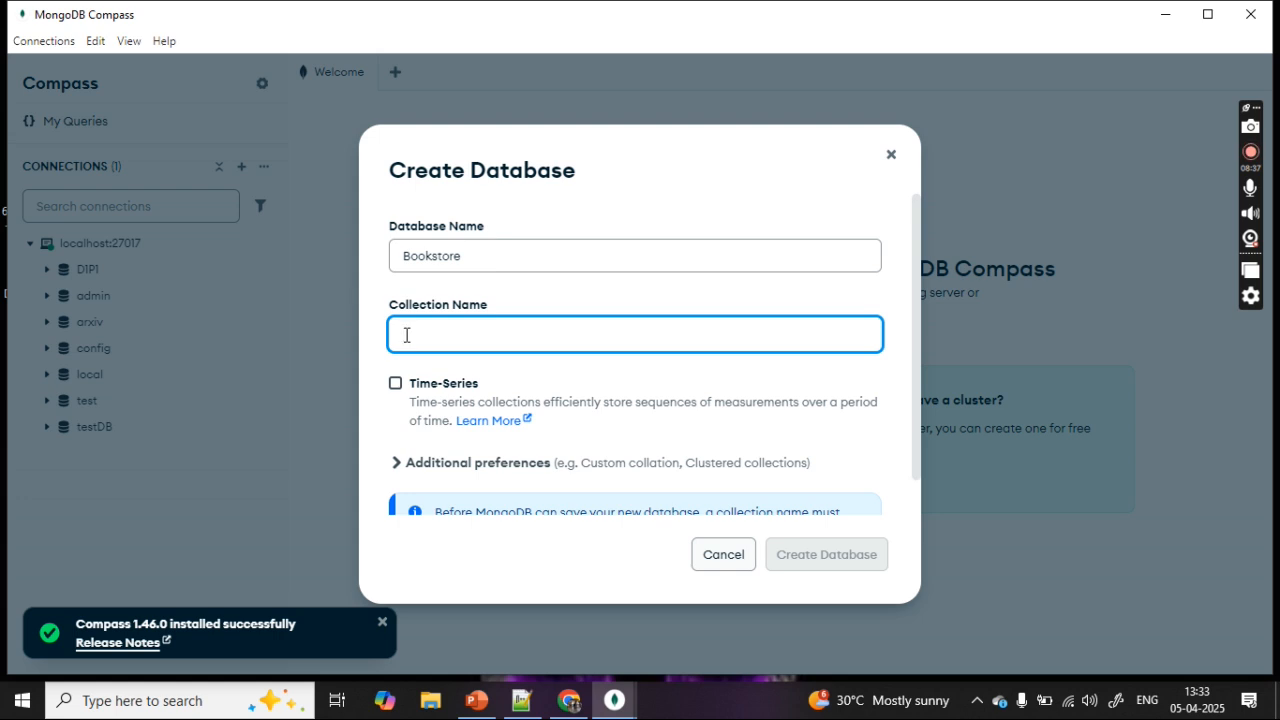
{"action": "type", "text": "books"}
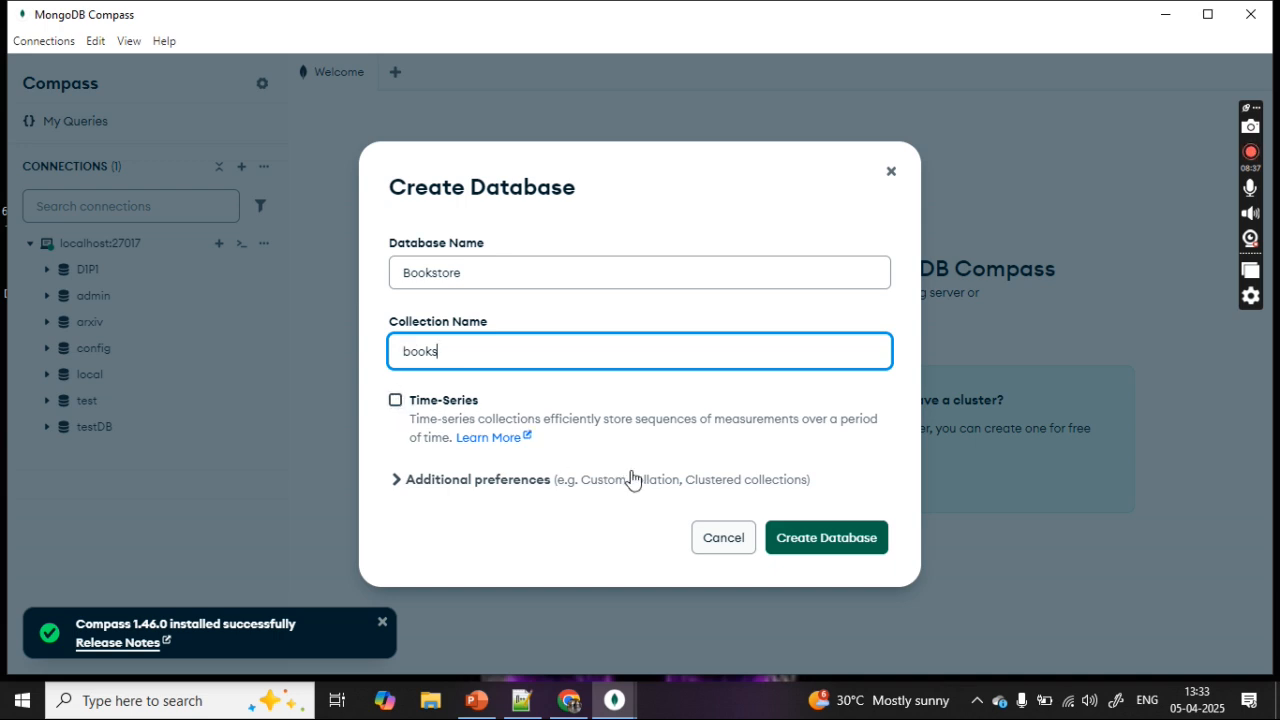
{"action": "left_click", "coordinate": [820, 540]}
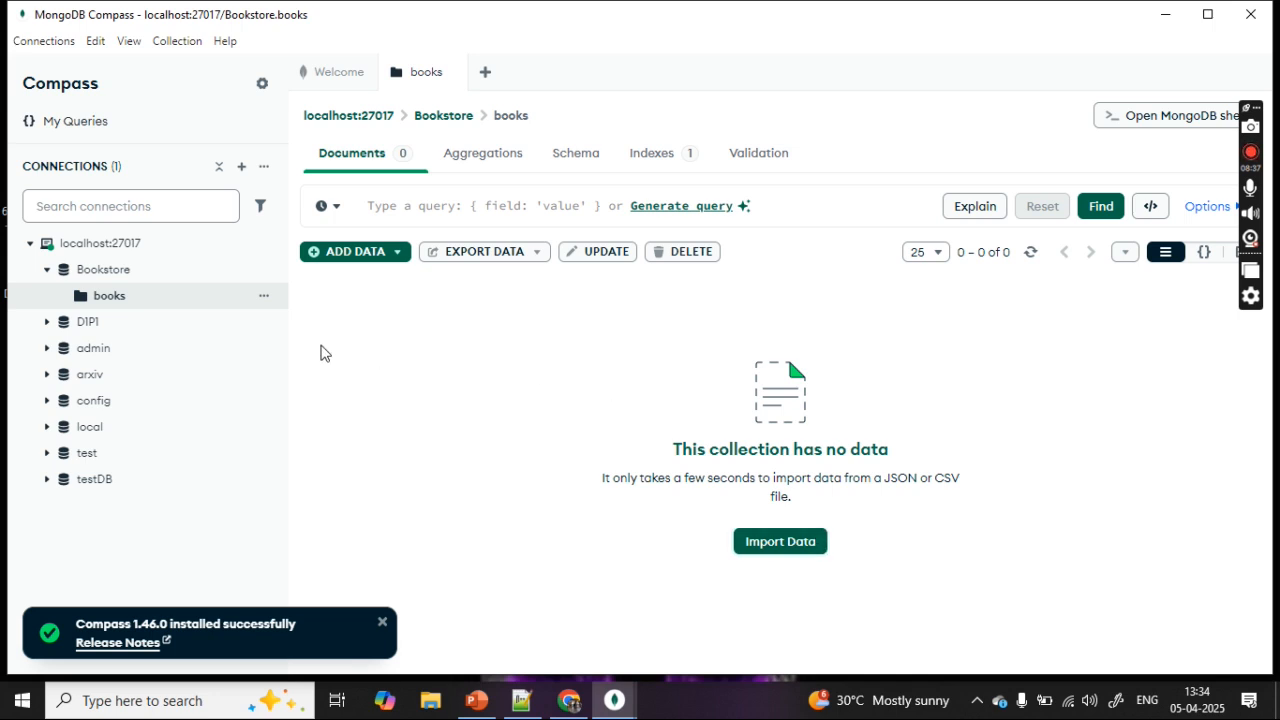
Start inserting a document into the books collection of the Bookstore database
{"action": "double_click", "coordinate": [120, 302]}
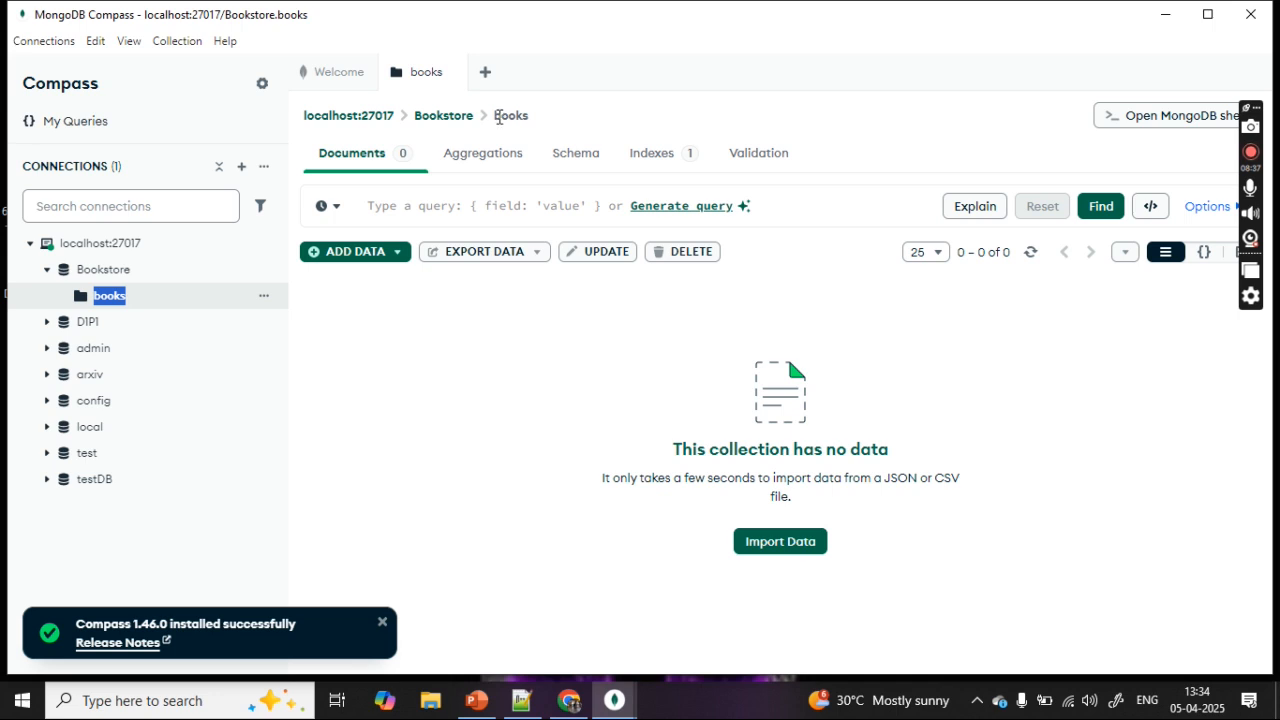
{"action": "left_click_drag", "start_coordinate": [495, 115], "coordinate": [537, 120]}
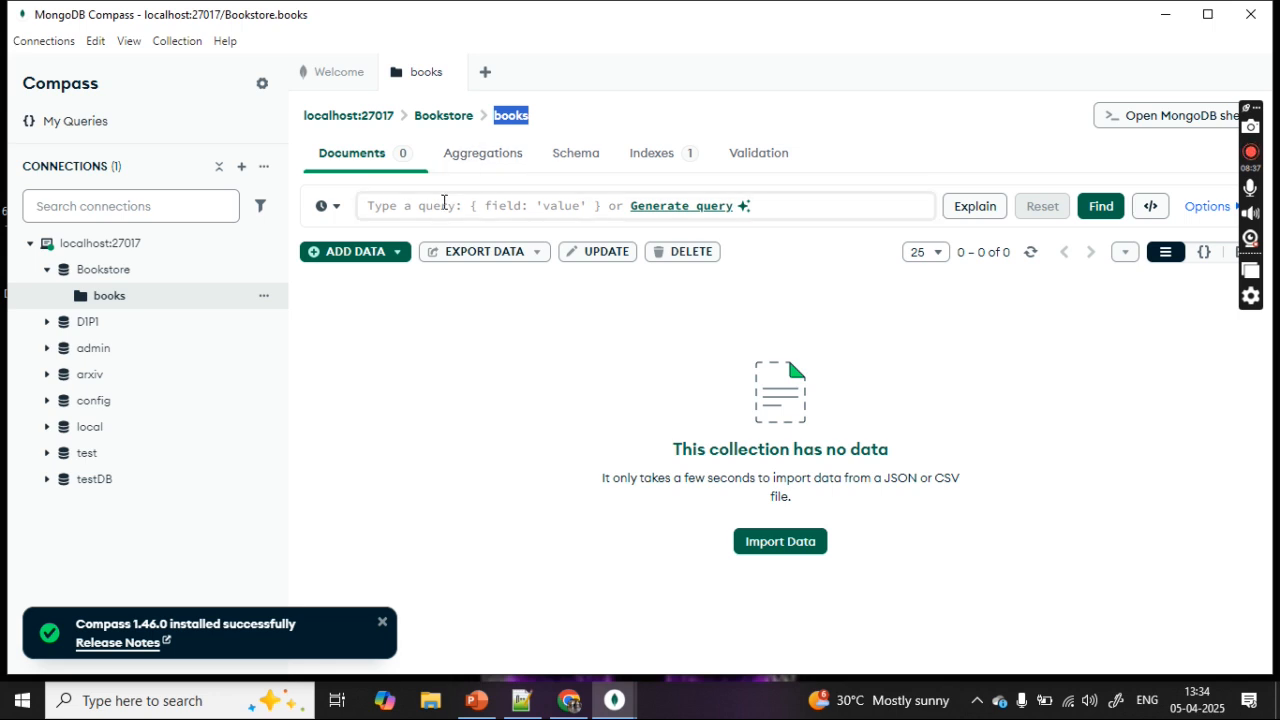
{"action": "left_click", "coordinate": [397, 258]}
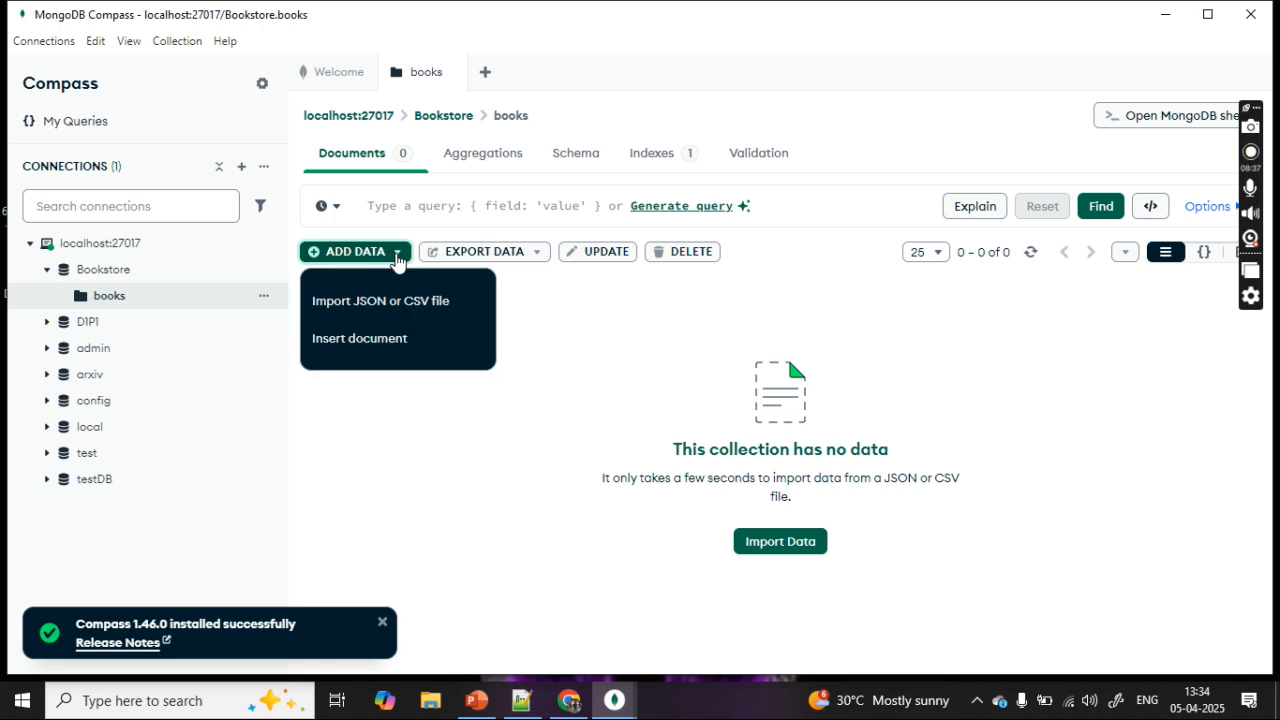
{"action": "left_click", "coordinate": [380, 340]}
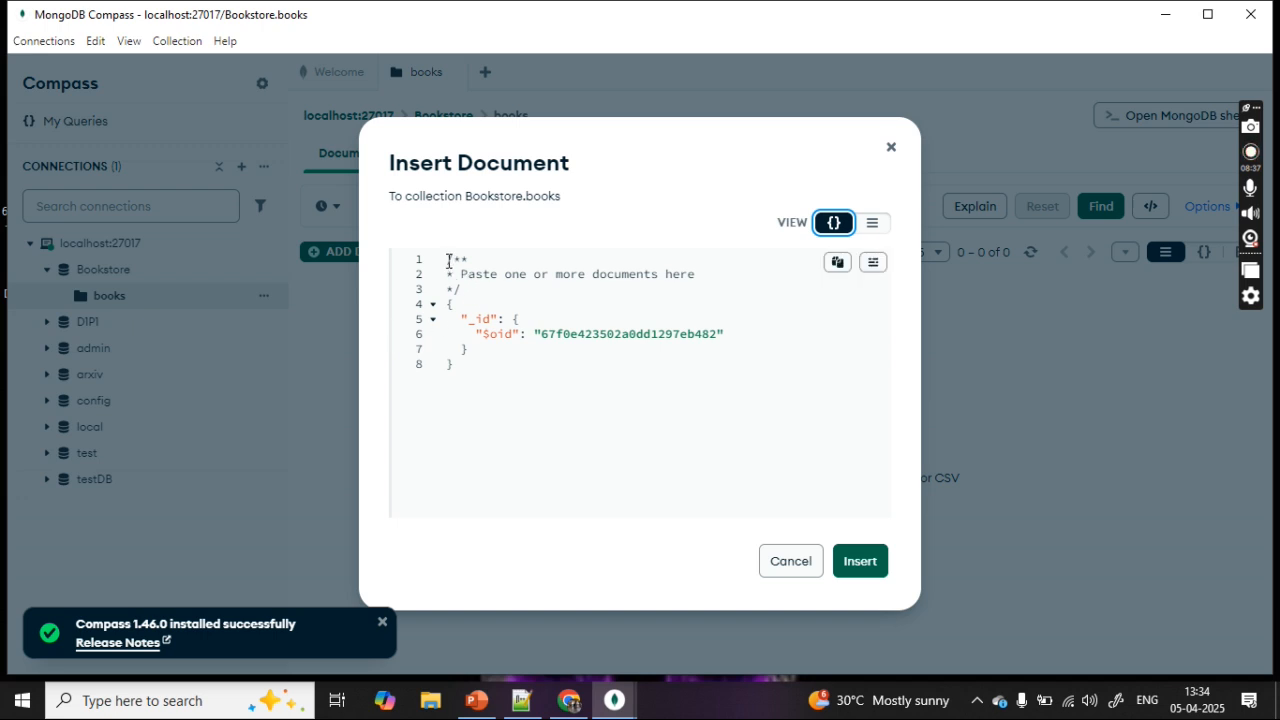
Delete the whole default template, both comment and _id object, from the new document's JSON
{"action": "left_click_drag", "start_coordinate": [446, 260], "coordinate": [466, 288]}
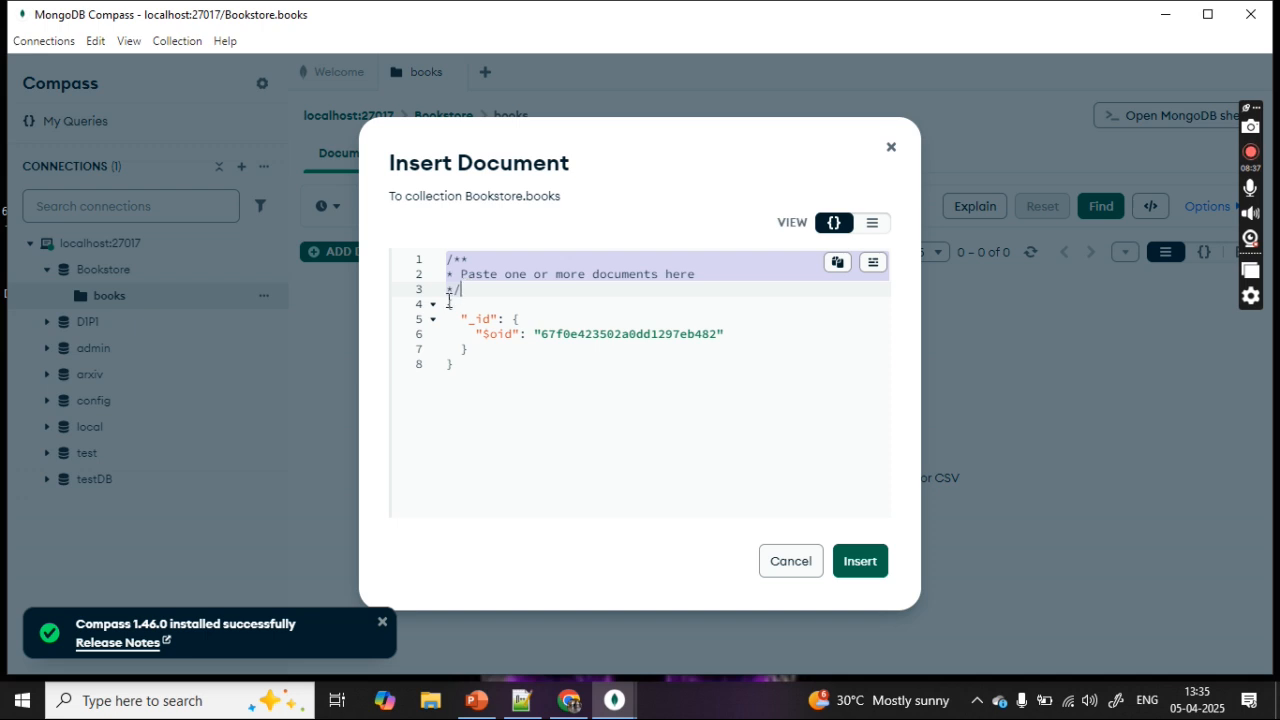
{"action": "left_click", "coordinate": [450, 302]}
{"action": "left_click_drag", "start_coordinate": [452, 306], "coordinate": [454, 361]}
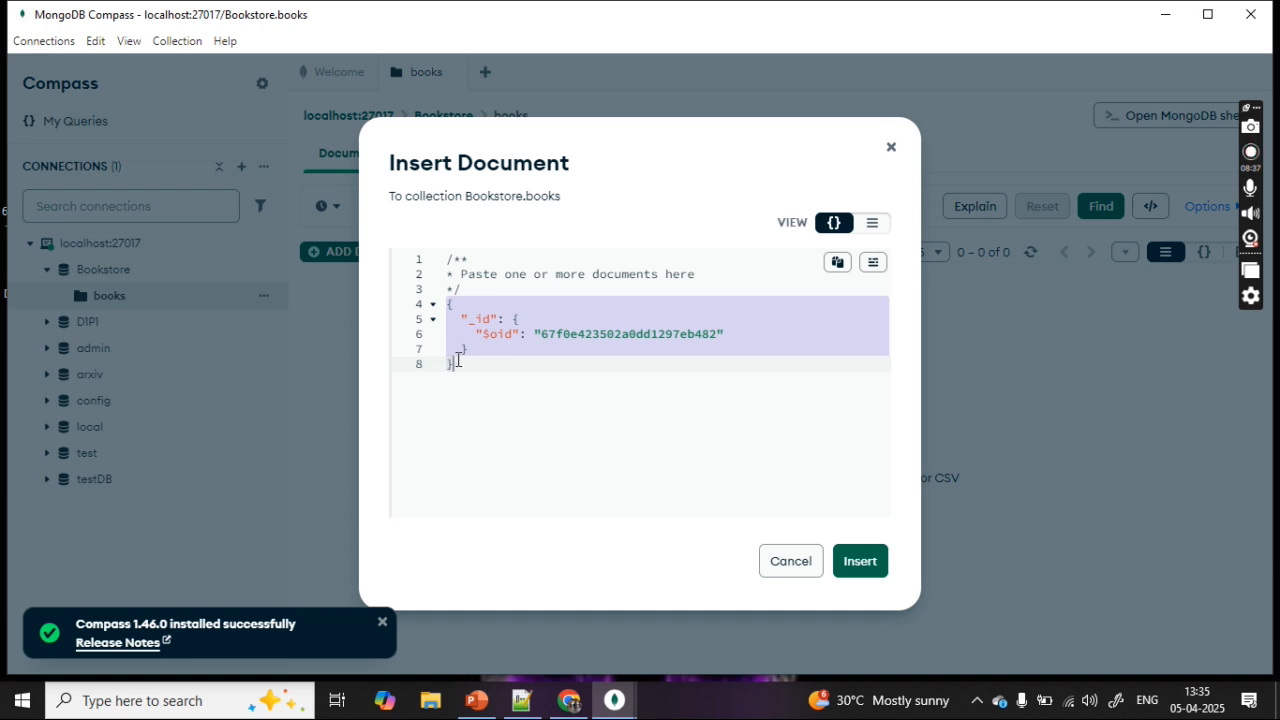
{"action": "left_click", "coordinate": [514, 374]}
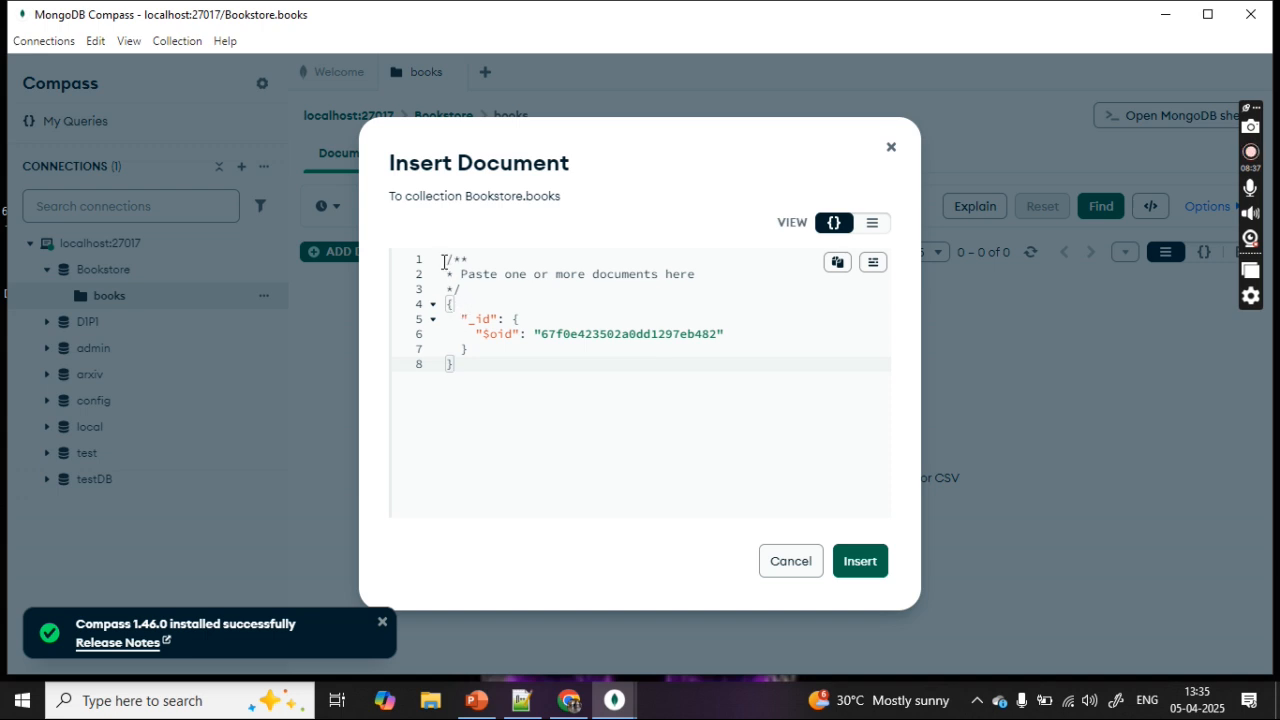
{"action": "left_click_drag", "start_coordinate": [445, 261], "coordinate": [468, 363]}
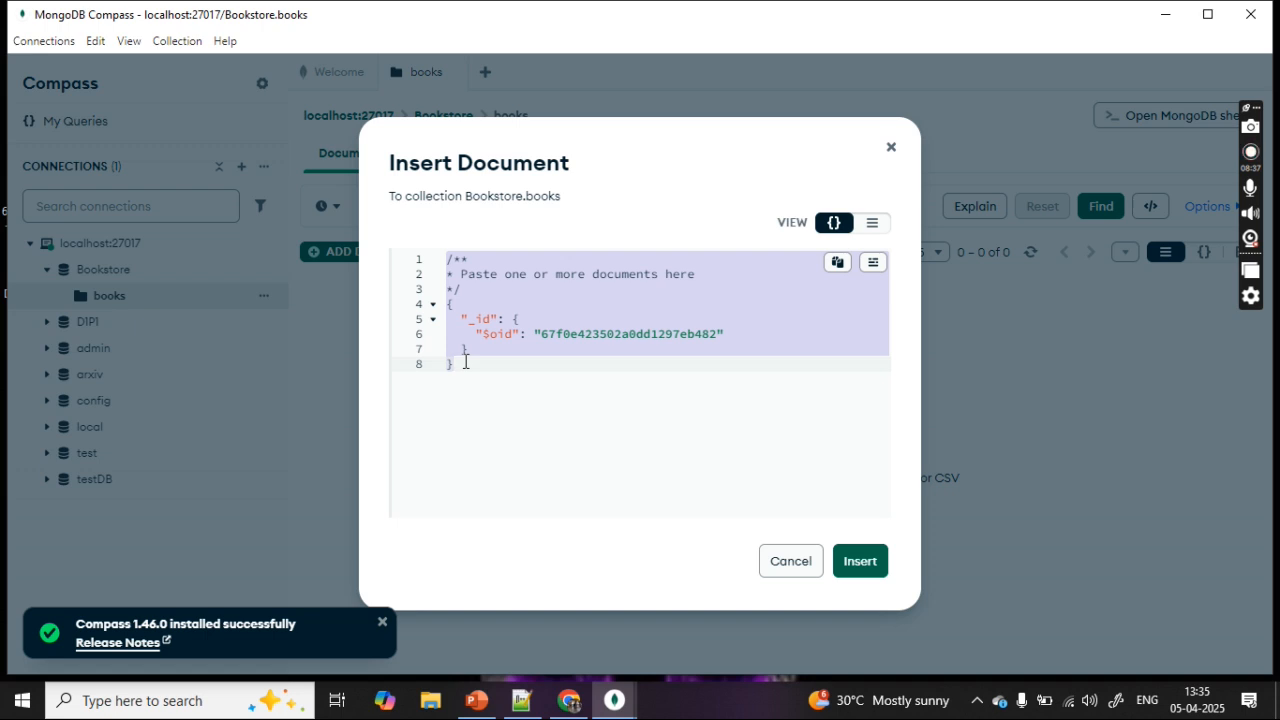
{"action": "key", "text": "BackSpace"}
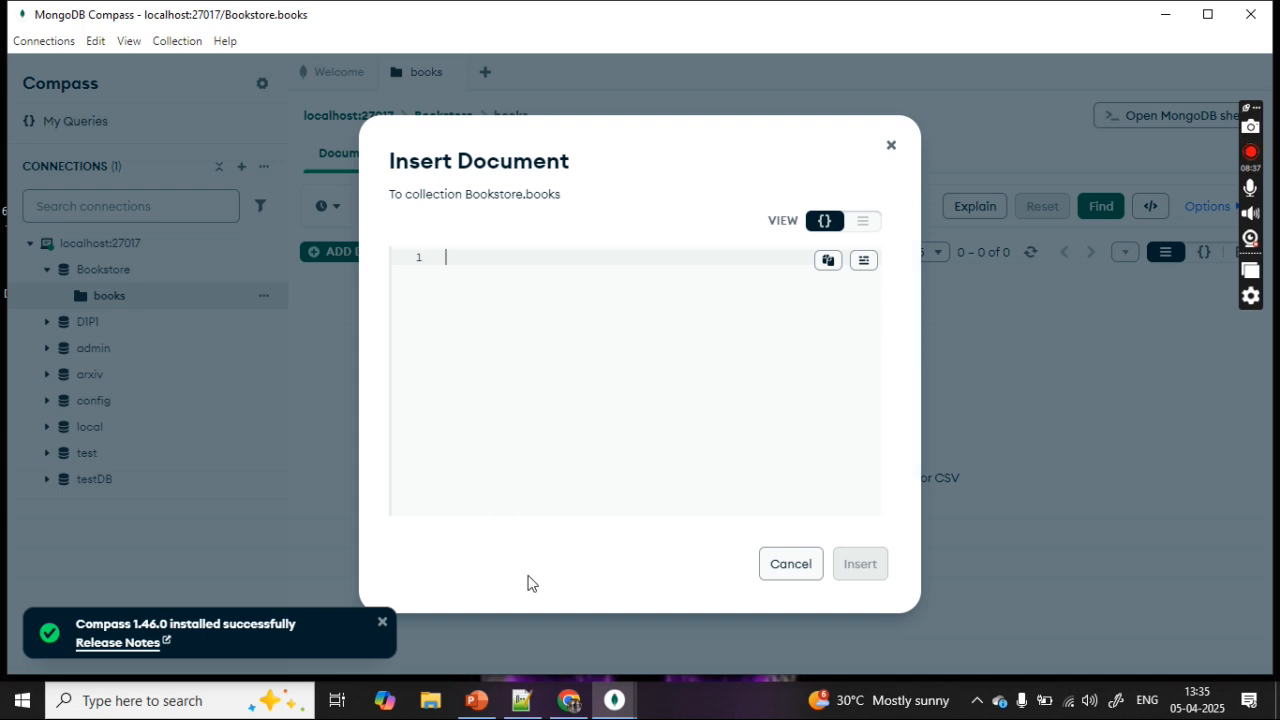
Switch to Notepad++ and examine the braces, title key, title value, comma separator and pages value in d1p1.json
{"action": "left_click", "coordinate": [517, 704]}
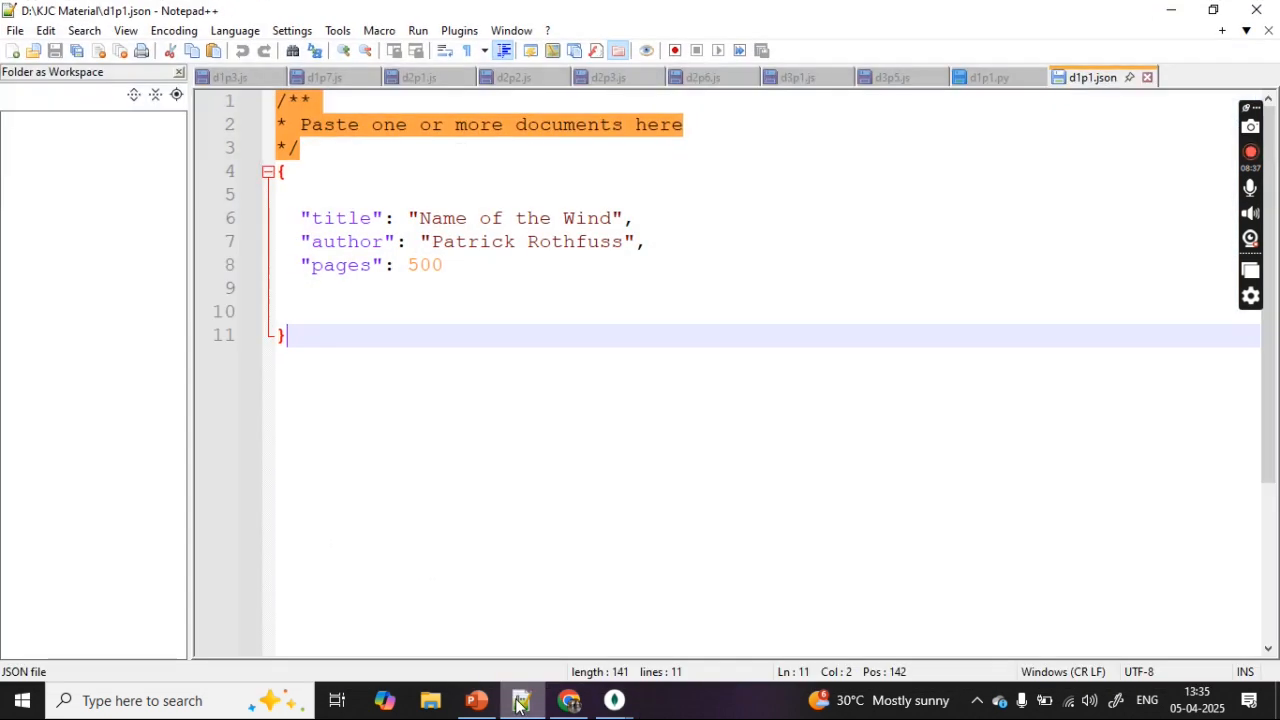
{"action": "left_click", "coordinate": [571, 291]}
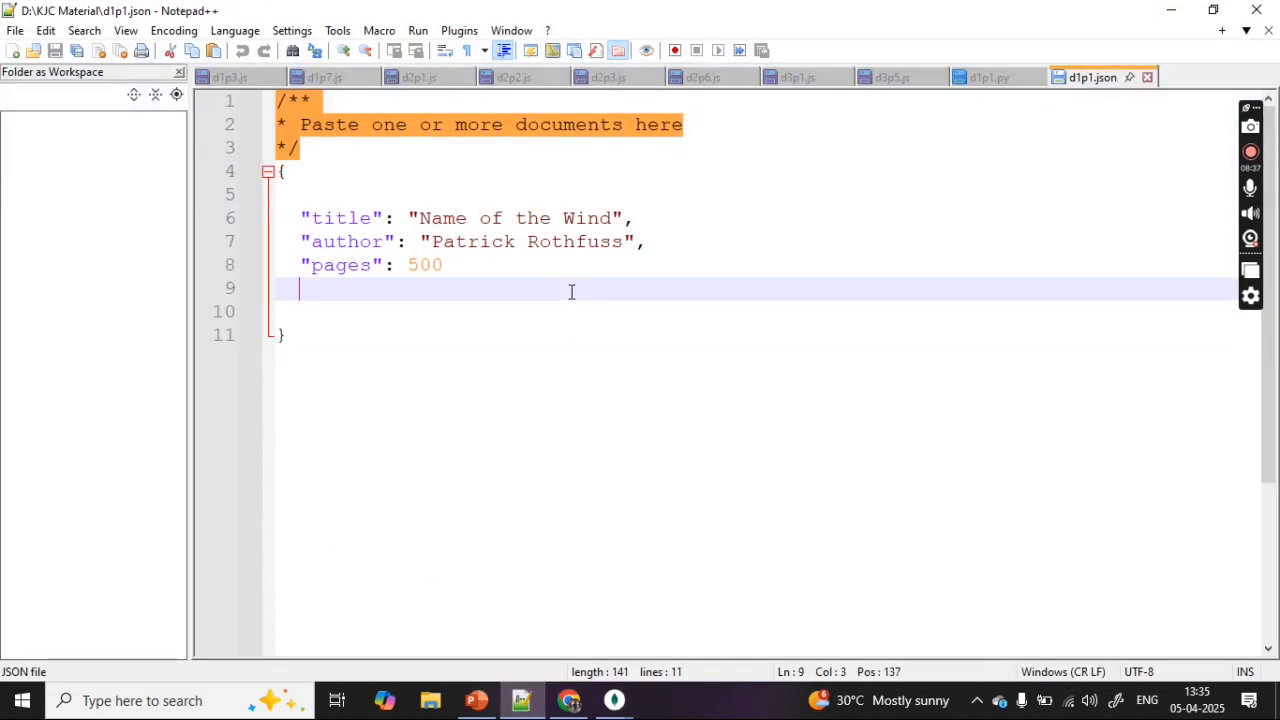
{"action": "double_click", "coordinate": [281, 172]}
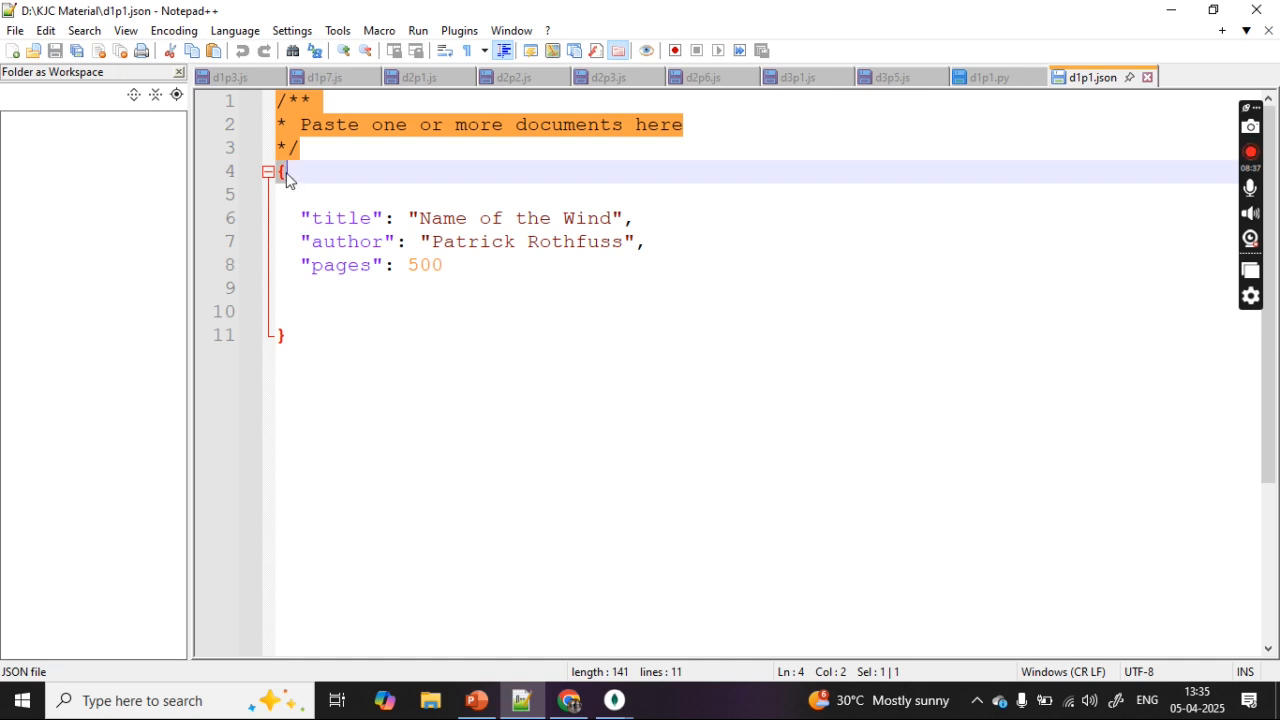
{"action": "left_click", "coordinate": [280, 334]}
{"action": "double_click", "coordinate": [280, 334]}
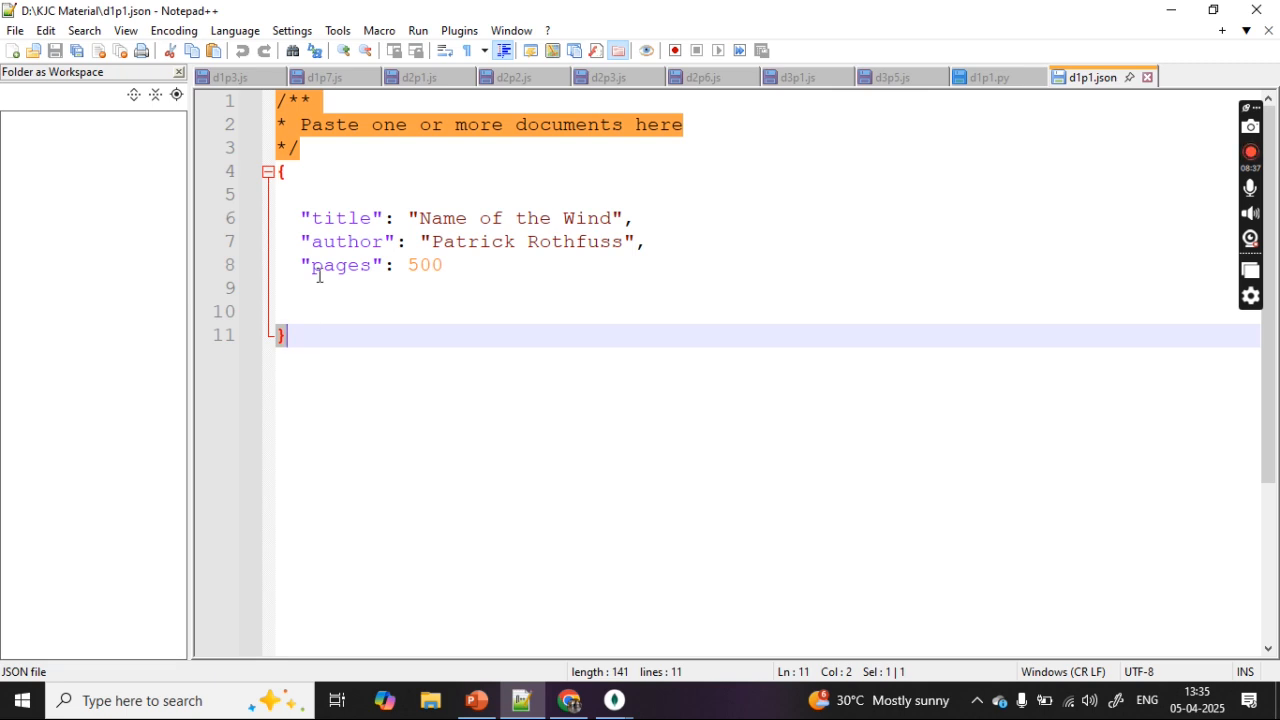
{"action": "left_click_drag", "start_coordinate": [302, 212], "coordinate": [384, 219]}
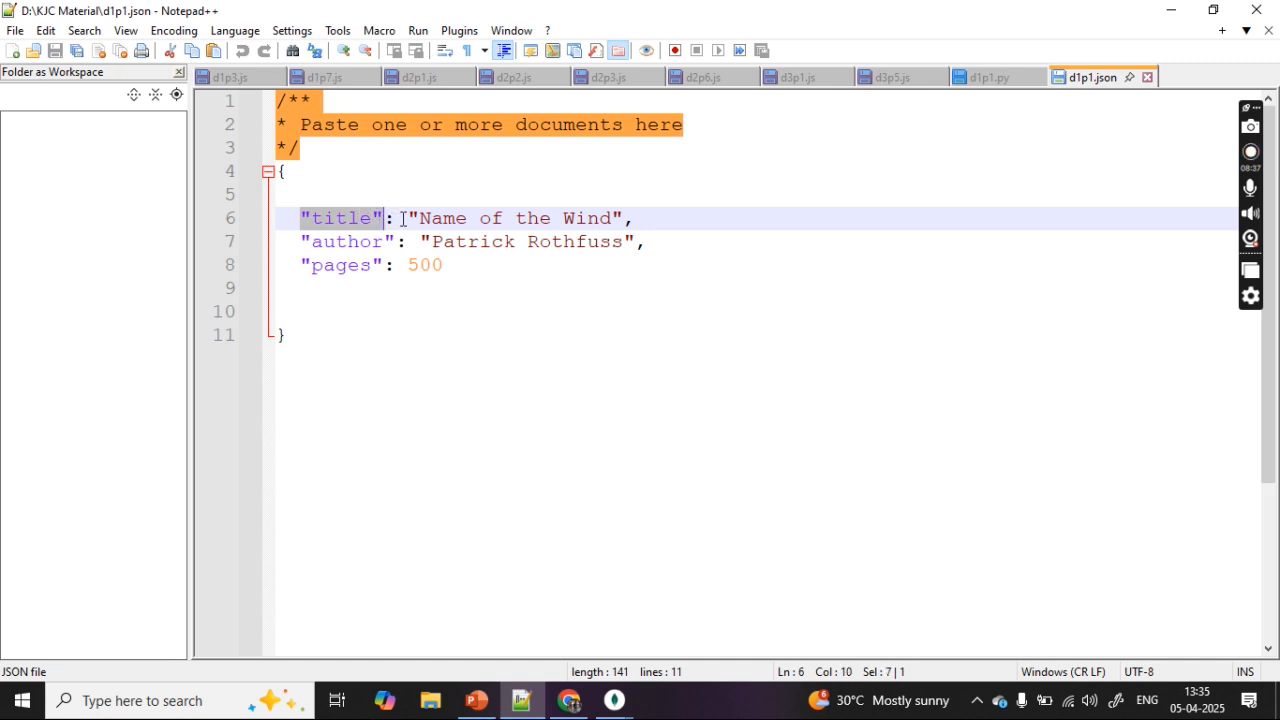
{"action": "left_click_drag", "start_coordinate": [418, 218], "coordinate": [627, 224]}
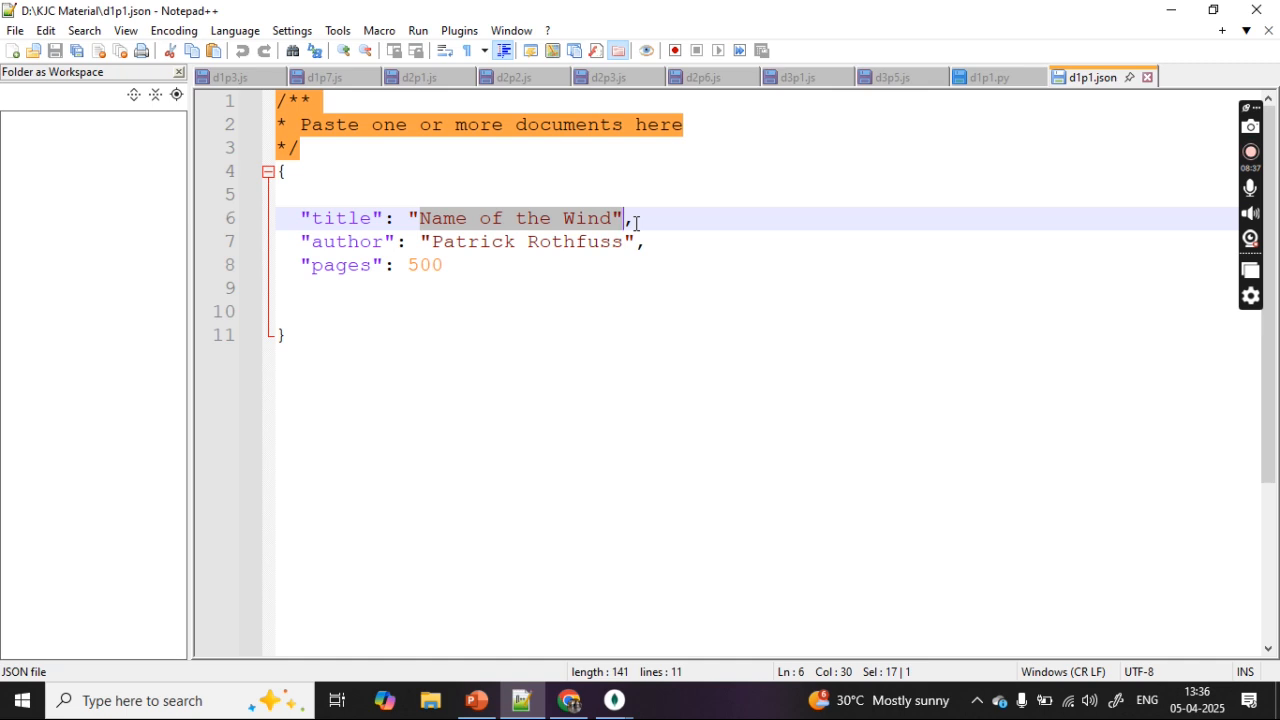
{"action": "left_click", "coordinate": [632, 218]}
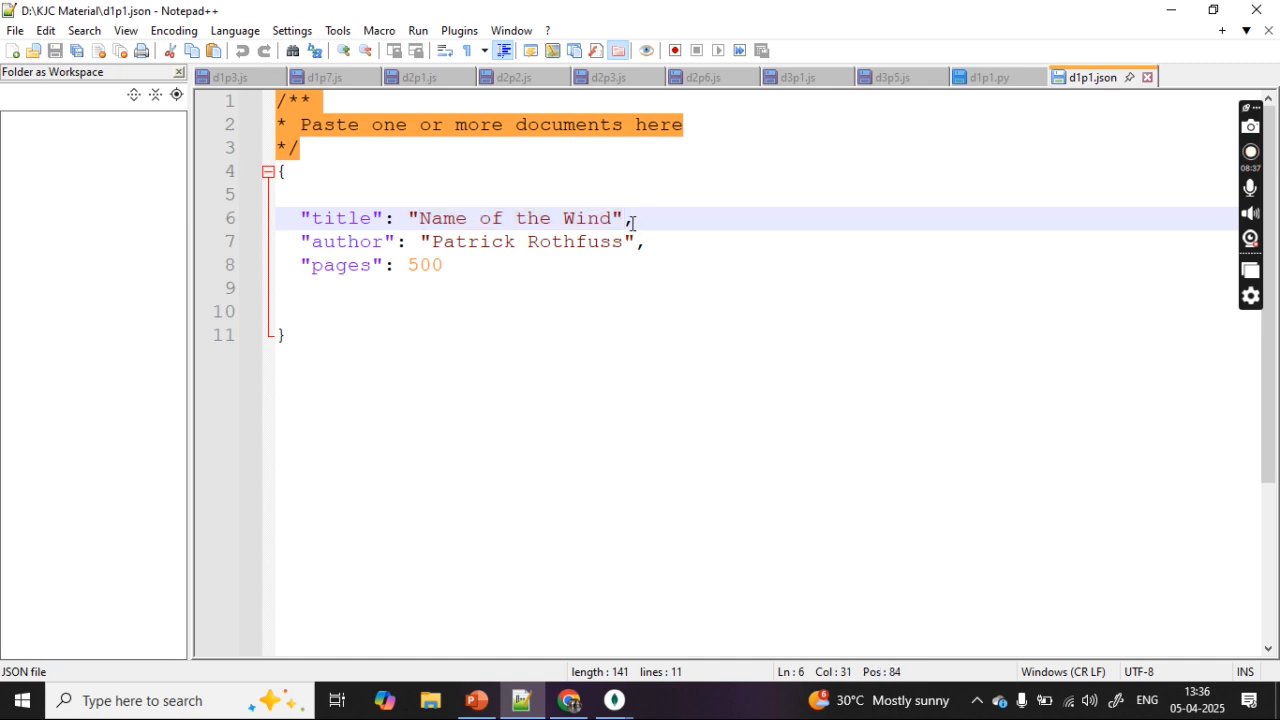
{"action": "left_click_drag", "start_coordinate": [624, 218], "coordinate": [636, 219]}
{"action": "left_click_drag", "start_coordinate": [408, 265], "coordinate": [445, 265]}
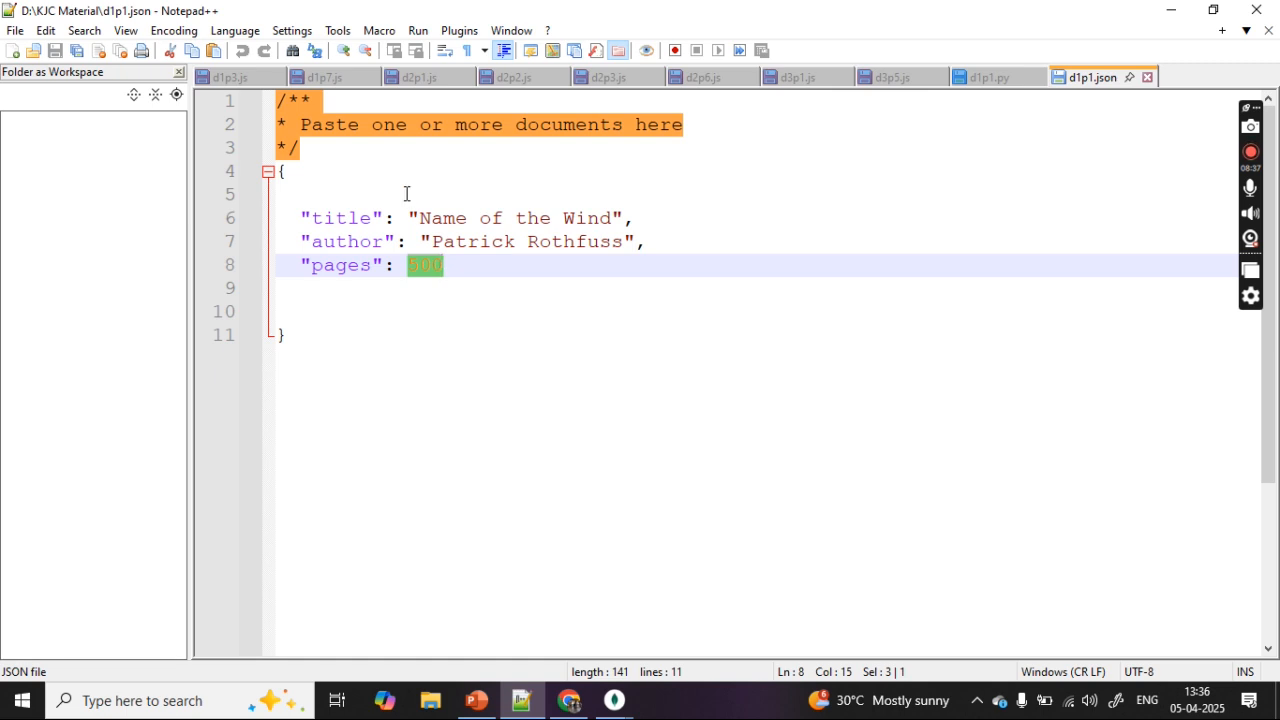
Copy the entire d1p1.json content and insert it as a document into Bookstore.books in MongoDB Compass
{"action": "key", "text": "ctrl+a"}
{"action": "key", "text": "ctrl+c"}
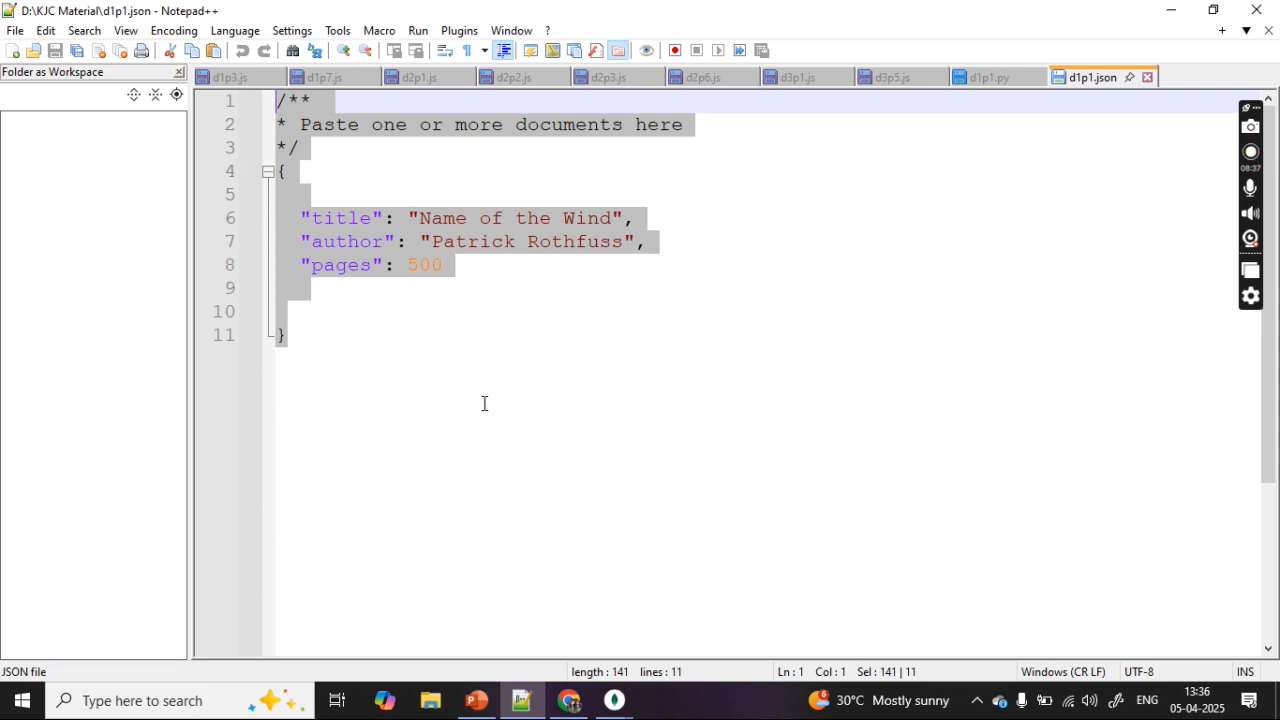
{"action": "mouse_move", "coordinate": [614, 710]}
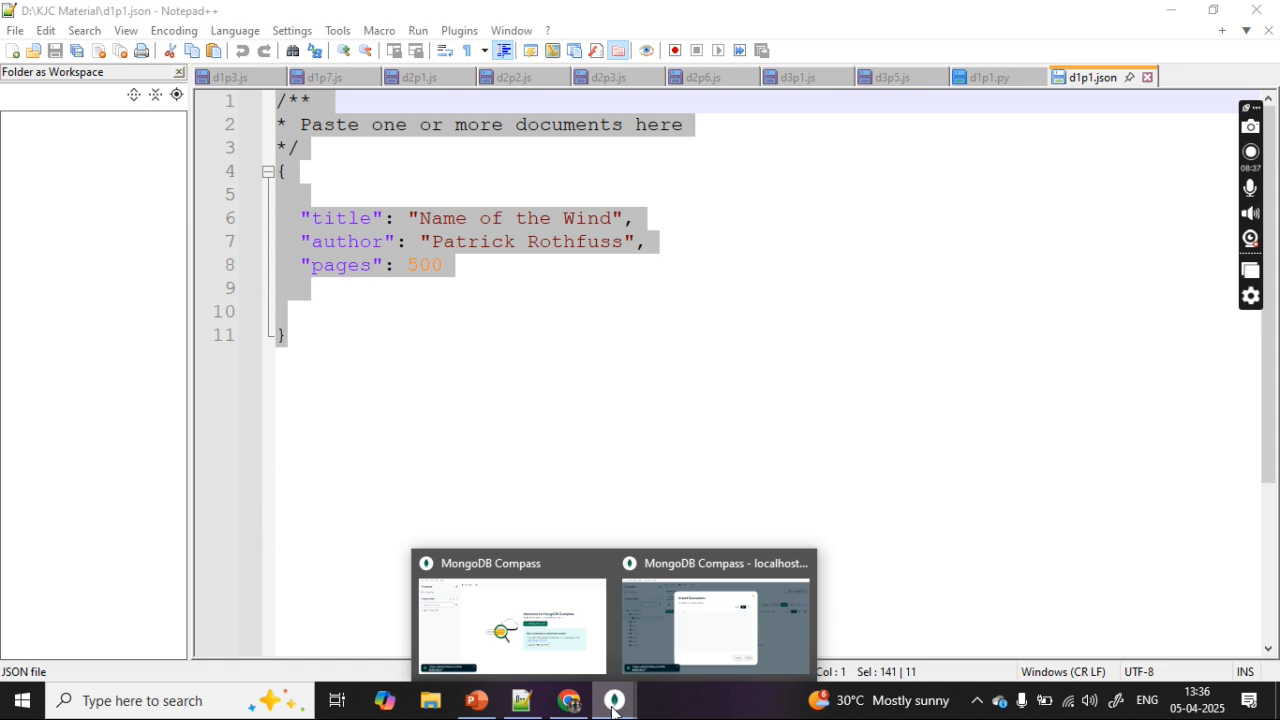
{"action": "left_click", "coordinate": [694, 645]}
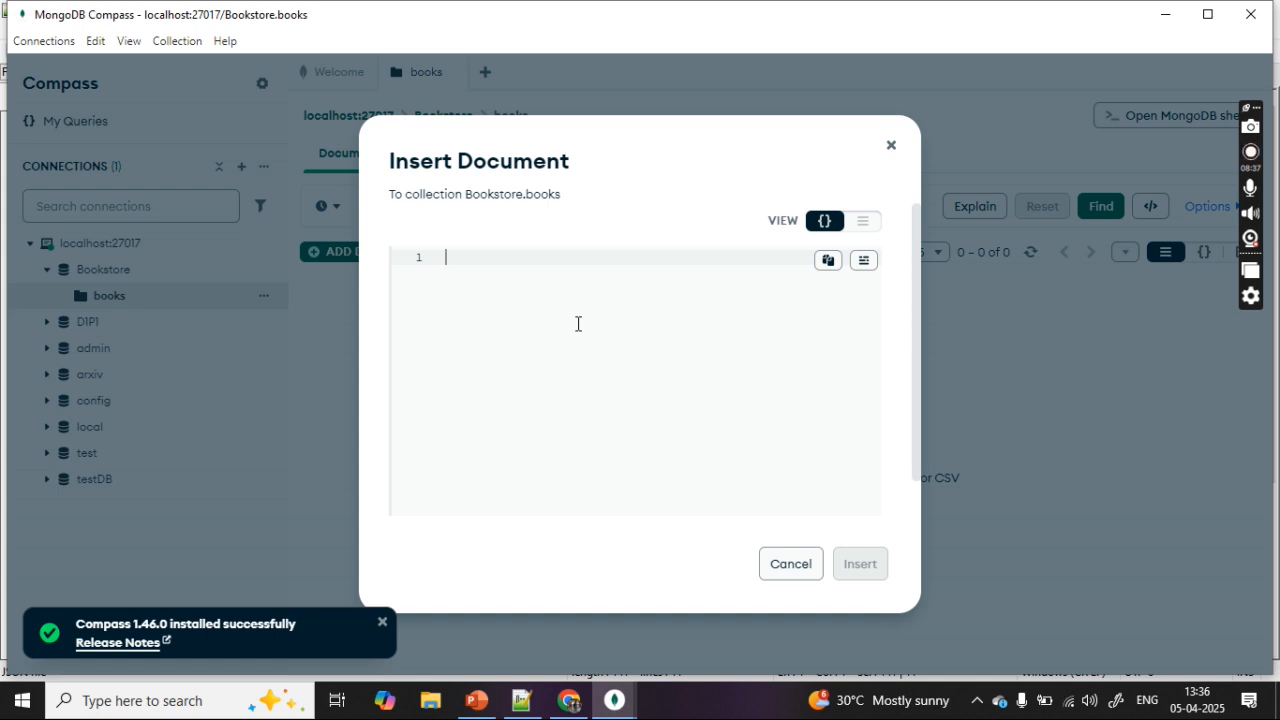
{"action": "key", "text": "ctrl+v"}
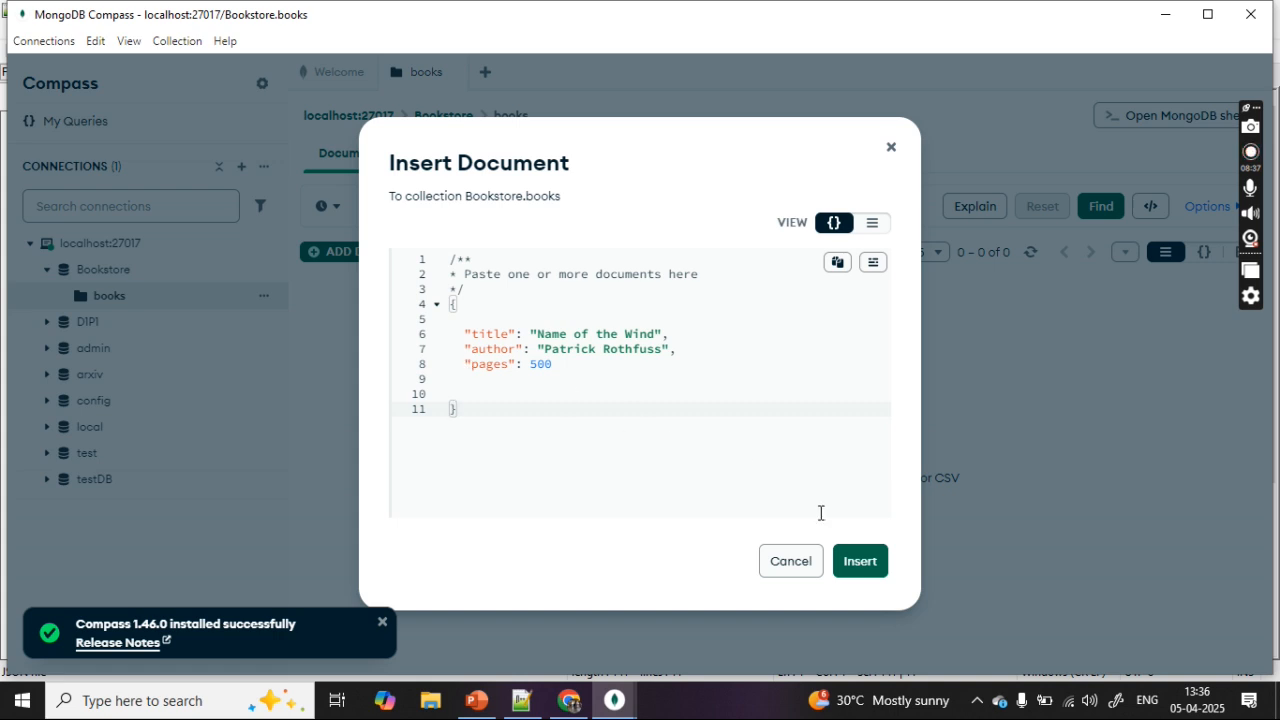
{"action": "left_click", "coordinate": [857, 566]}
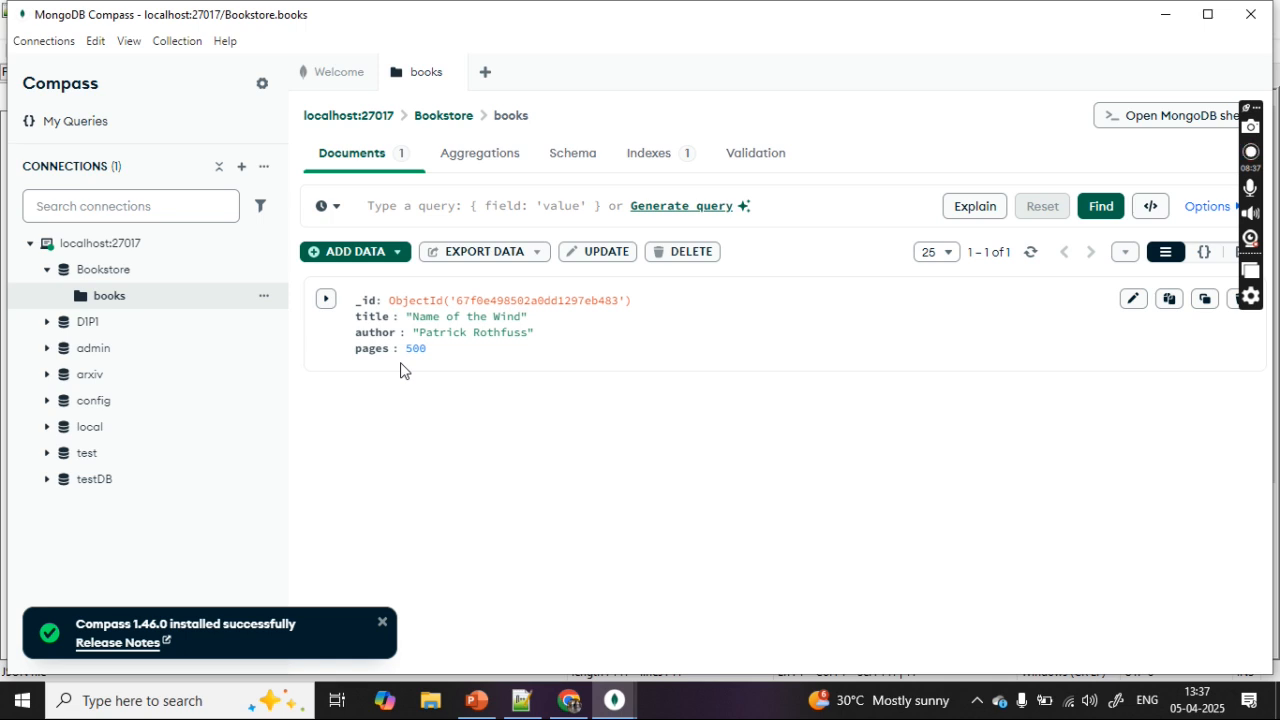
Start another document insertion in the books collection and clear the whole default JSON template
{"action": "left_click", "coordinate": [397, 255]}
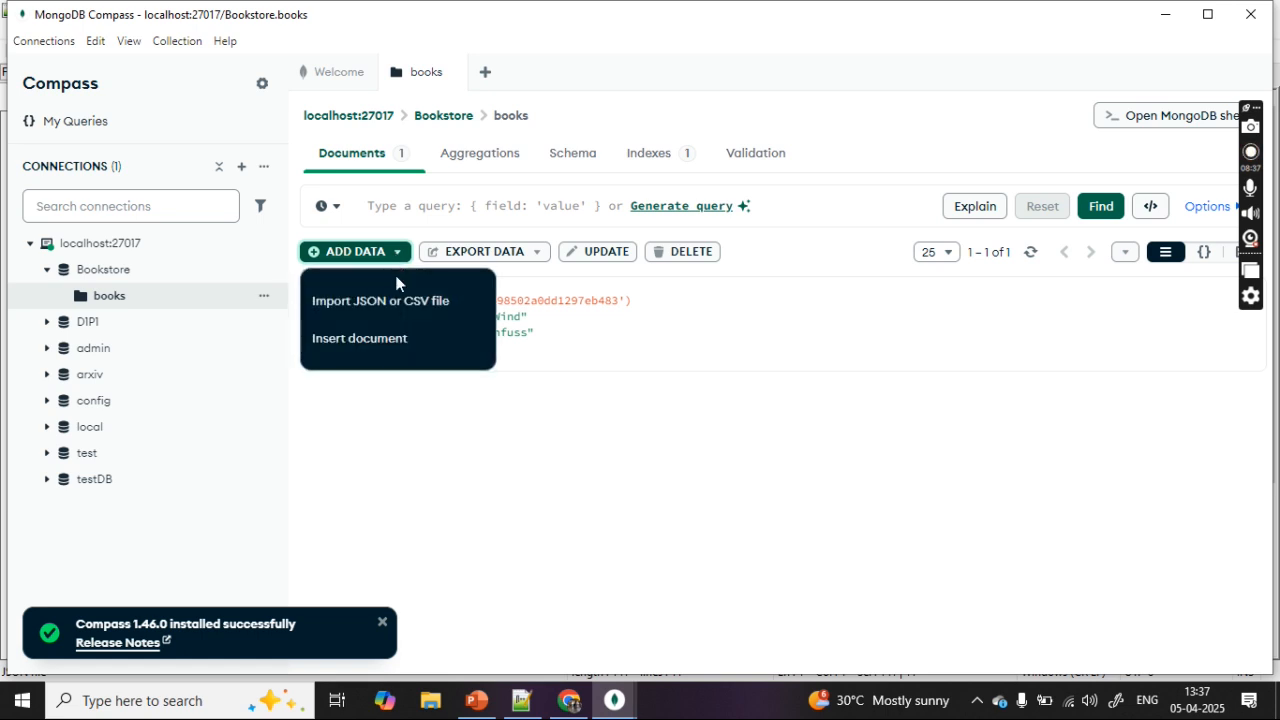
{"action": "left_click", "coordinate": [388, 345]}
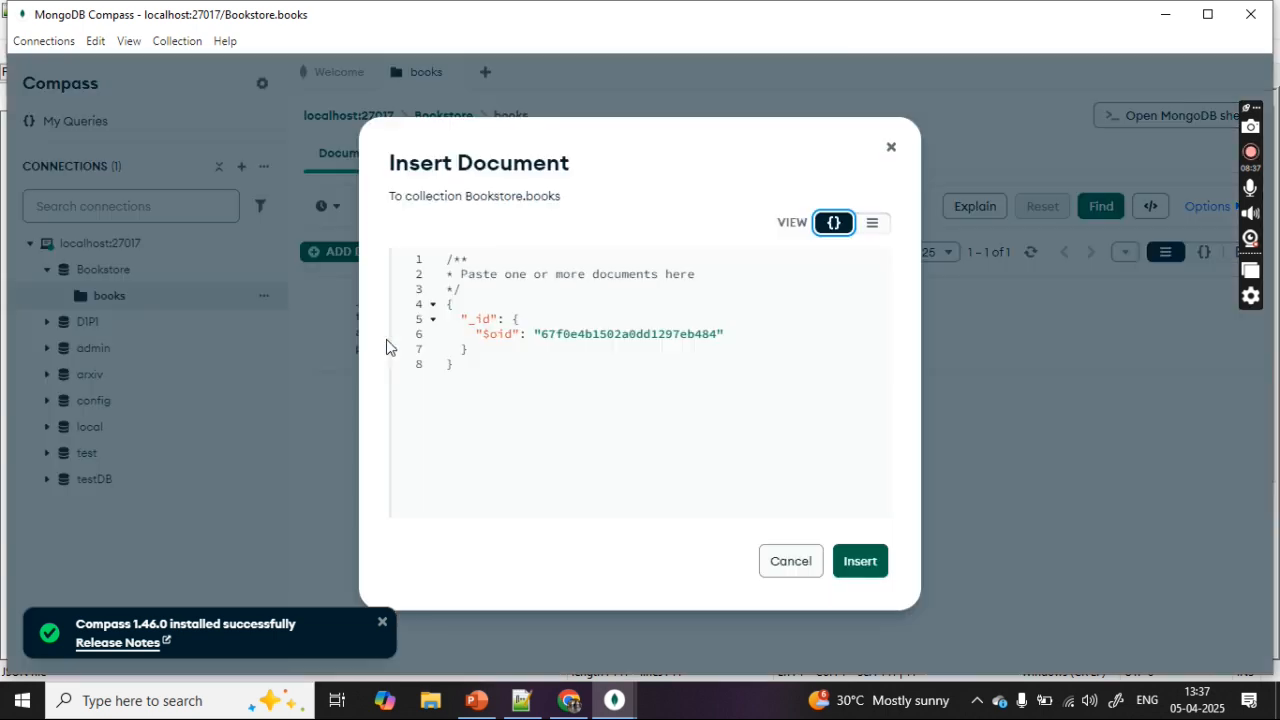
{"action": "key", "text": "ctrl+a"}
{"action": "left_click", "coordinate": [505, 350]}
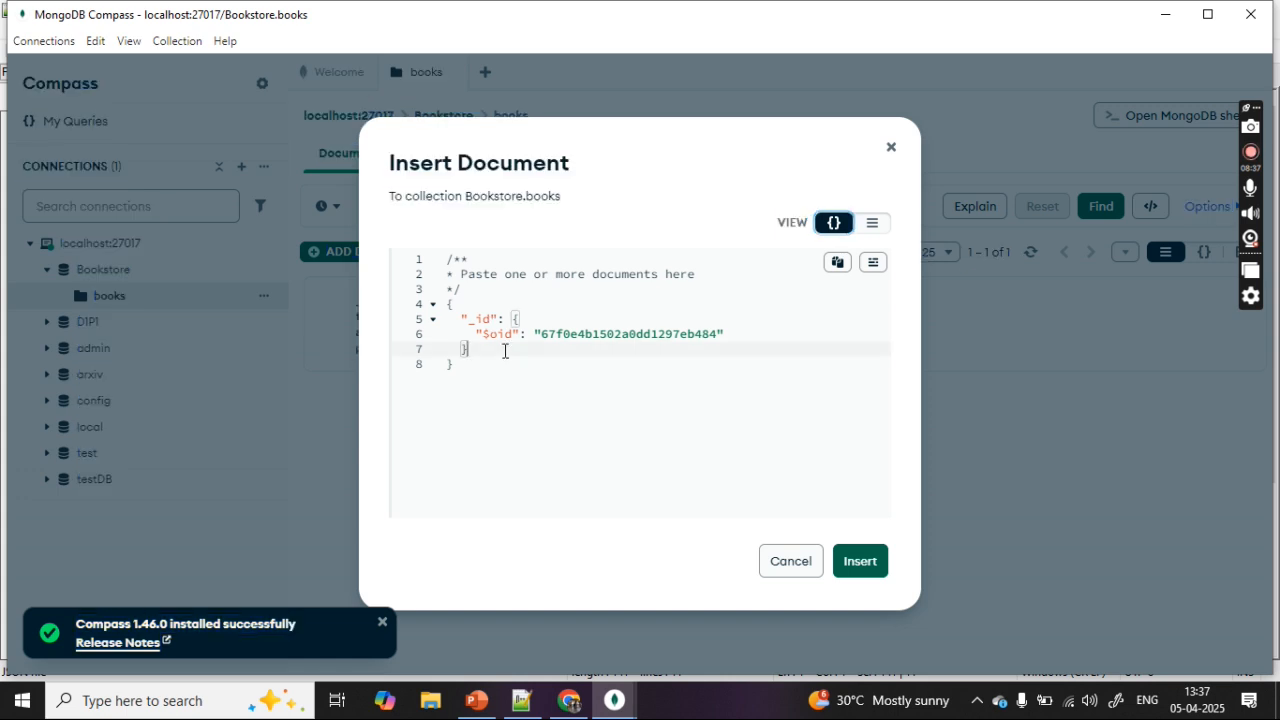
{"action": "key", "text": "ctrl+a"}
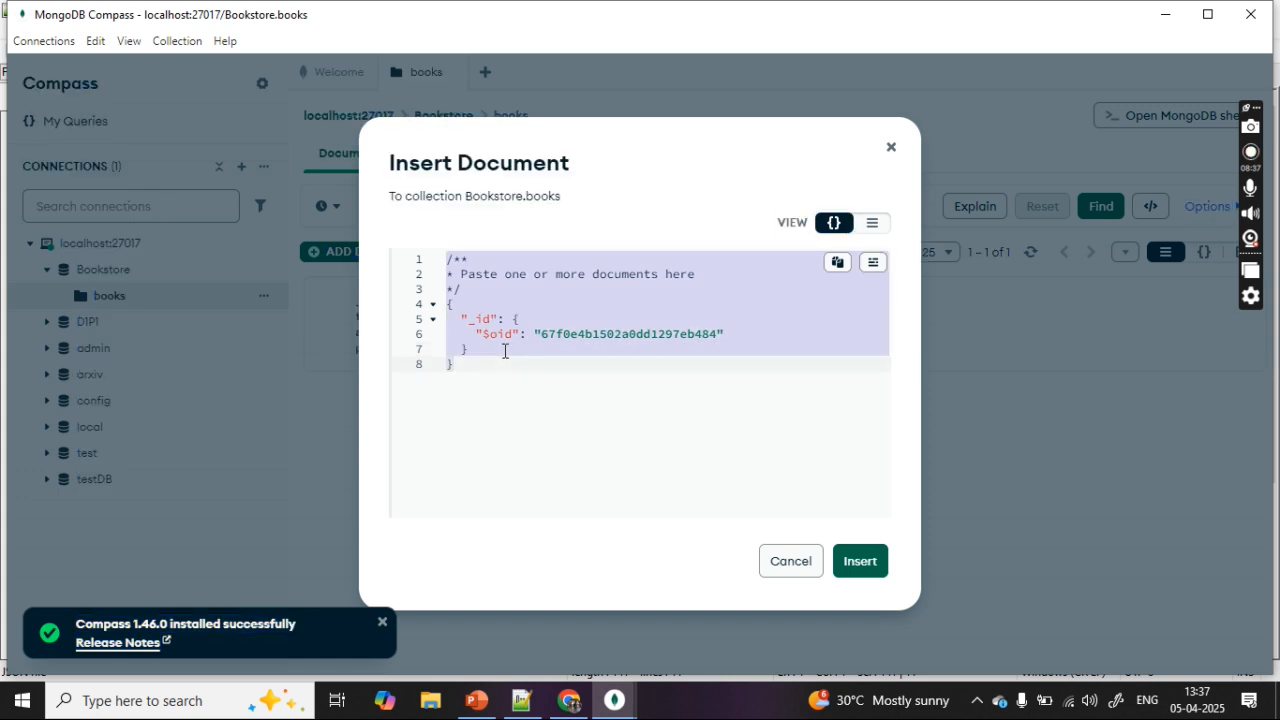
{"action": "key", "text": "BackSpace"}
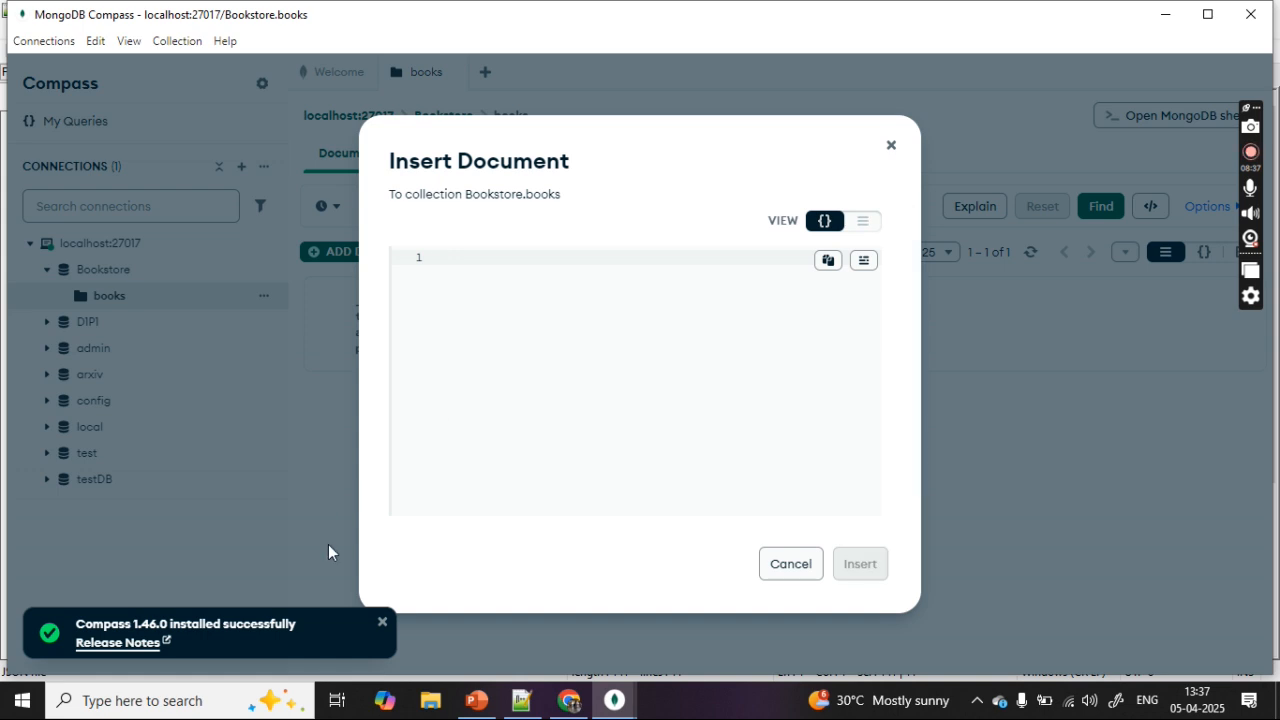
Switch to Notepad++ and close d1p1.json, d1p1.py and d3p5.js, discarding the unsaved changes in d3p5.js
{"action": "left_click", "coordinate": [521, 702]}
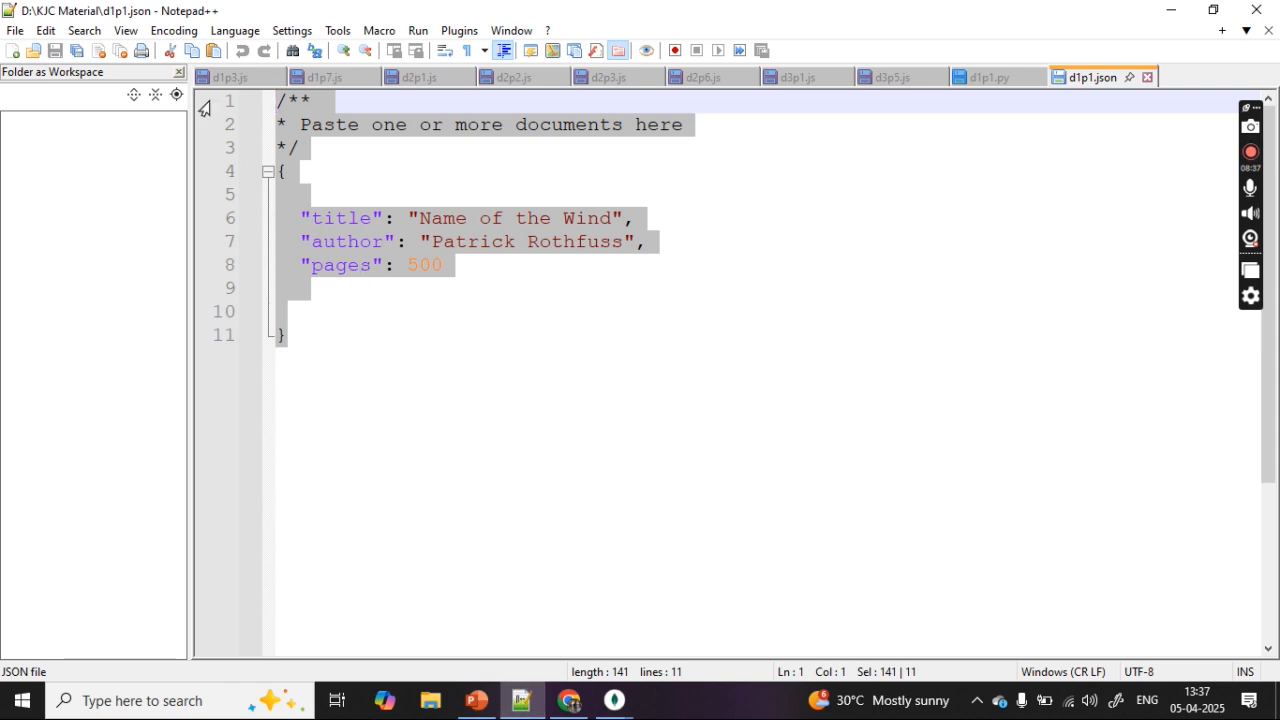
{"action": "left_click", "coordinate": [14, 32]}
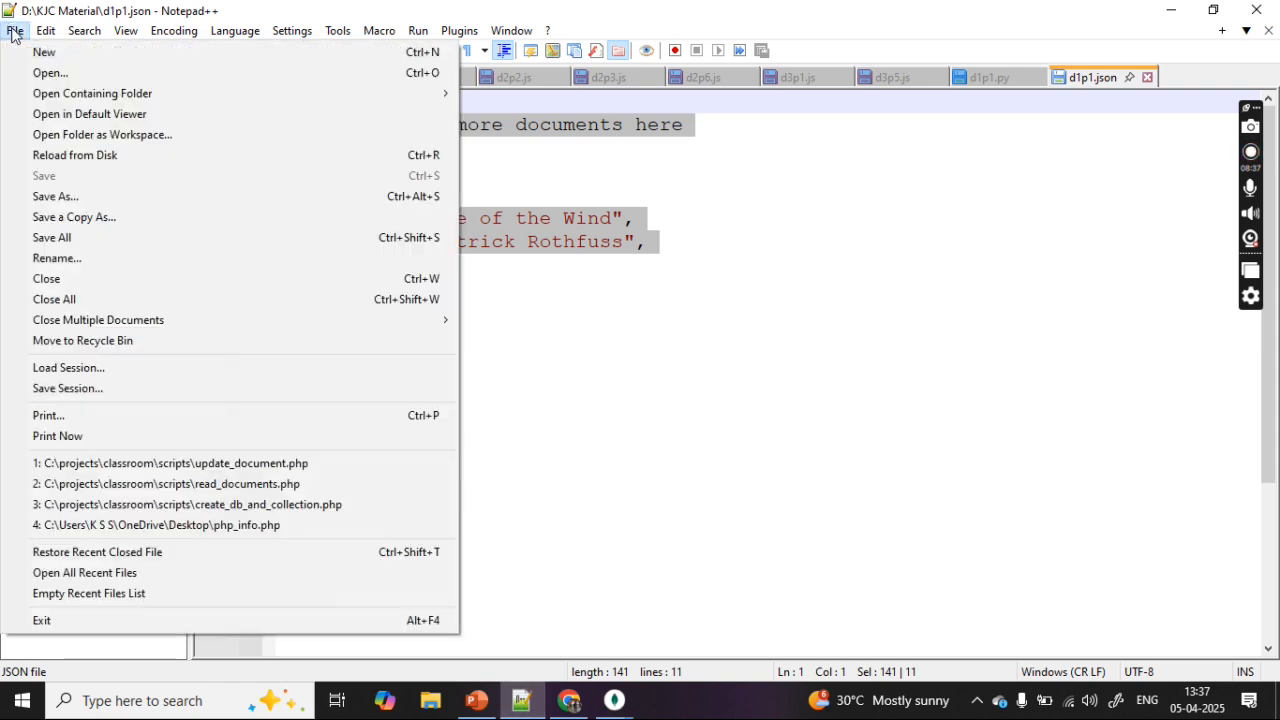
{"action": "mouse_move", "coordinate": [46, 30]}
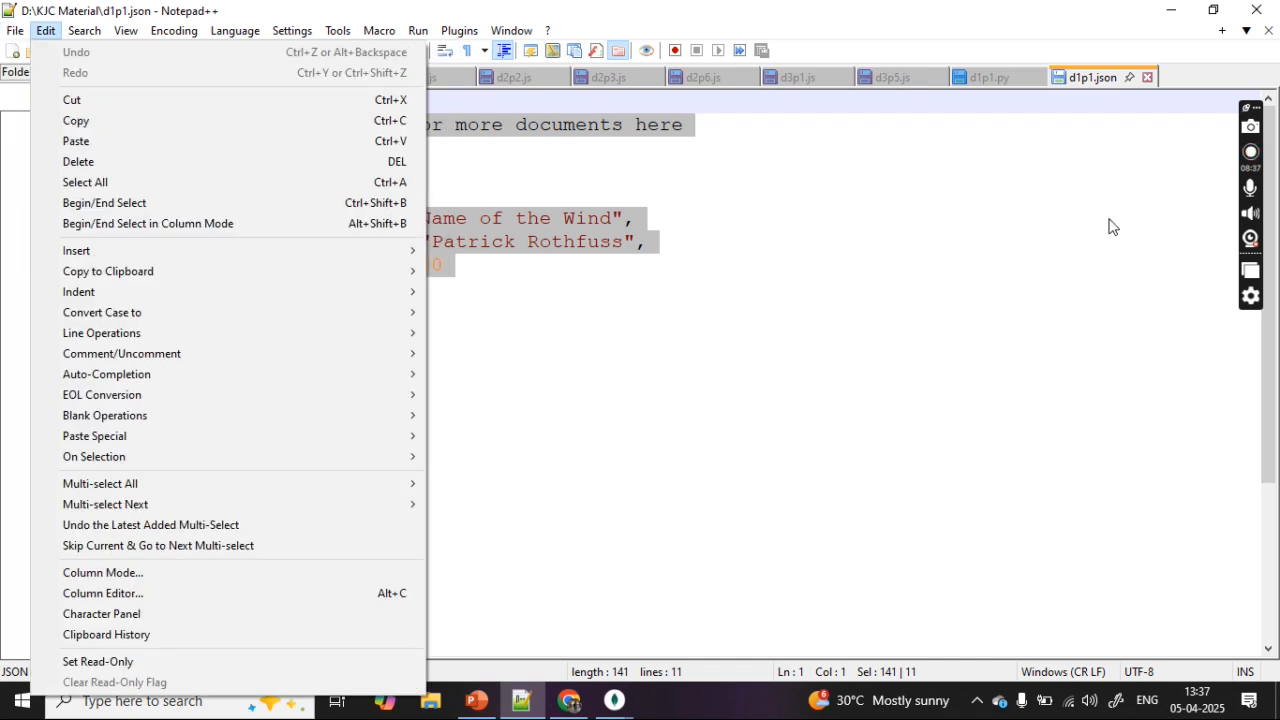
{"action": "left_click", "coordinate": [934, 240]}
{"action": "left_click", "coordinate": [937, 231]}
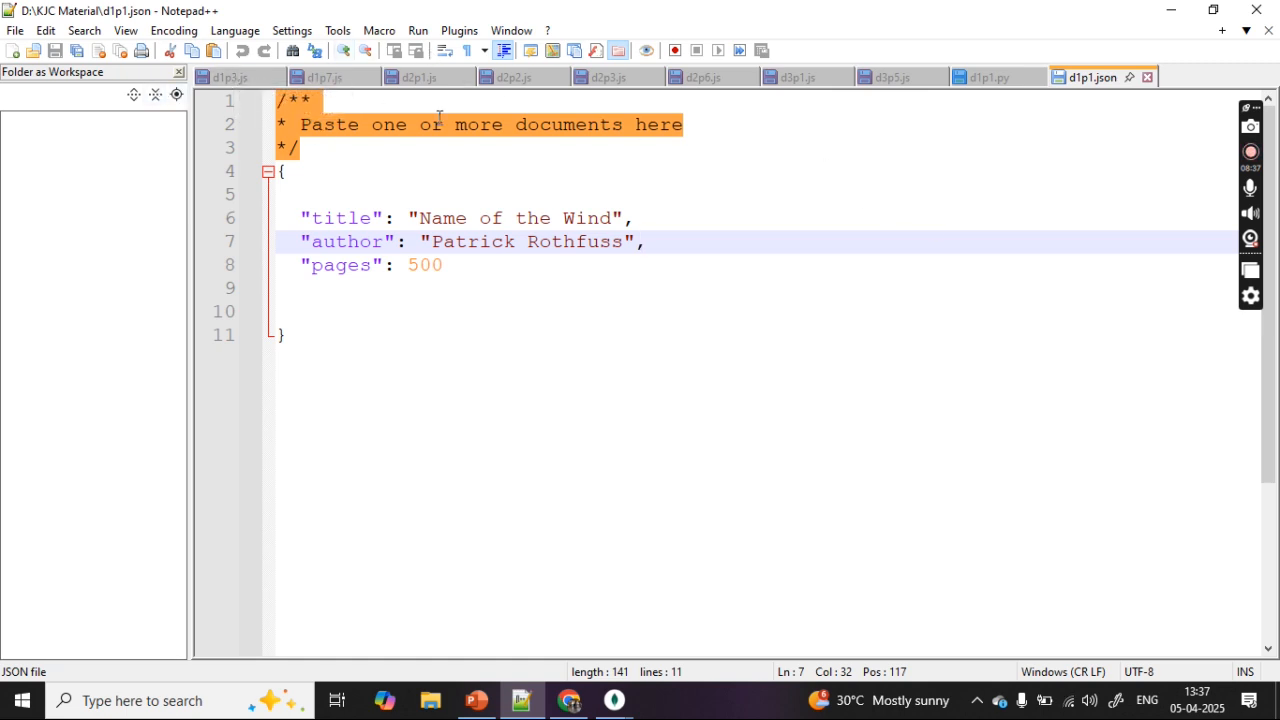
{"action": "left_click", "coordinate": [1147, 80]}
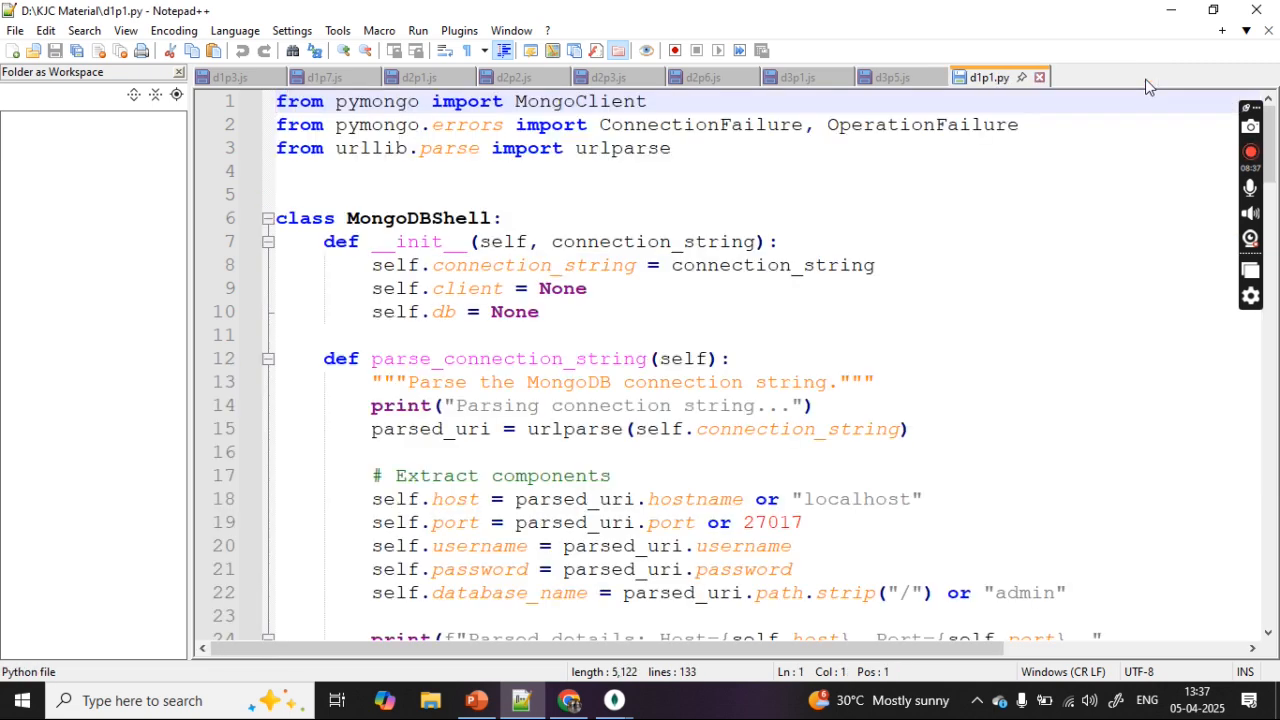
{"action": "left_click", "coordinate": [1039, 80]}
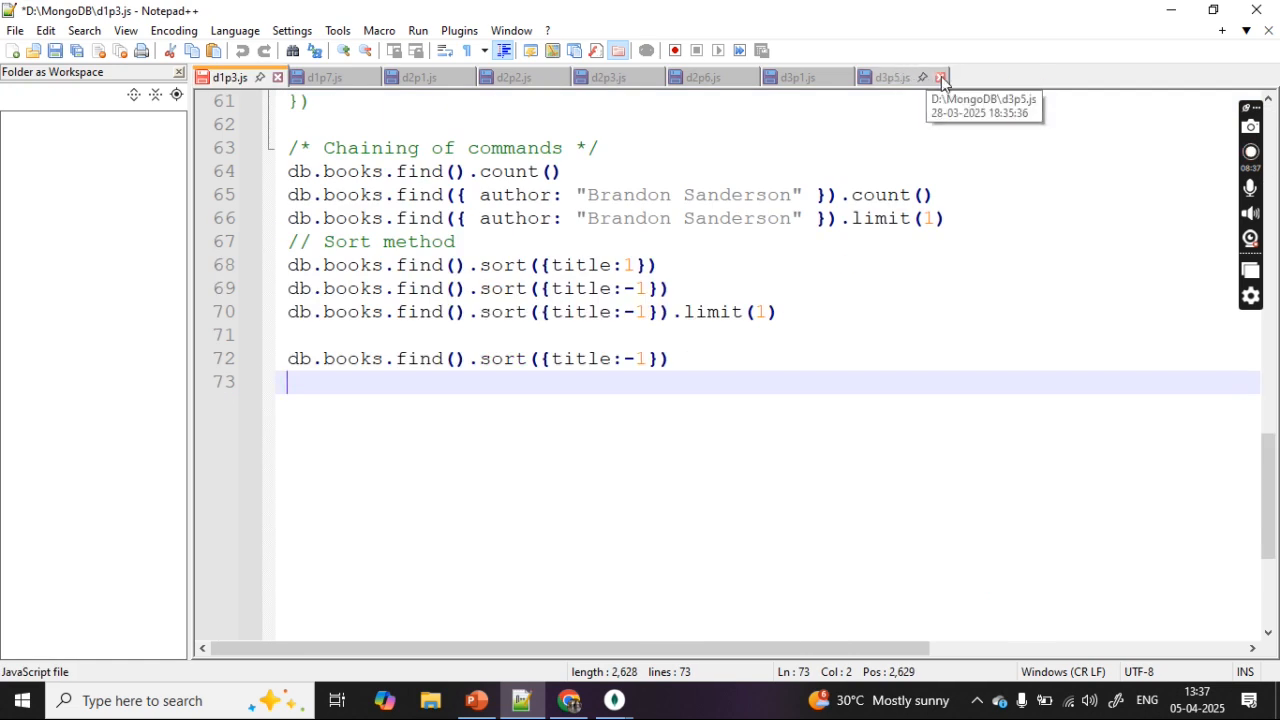
{"action": "left_click", "coordinate": [938, 78]}
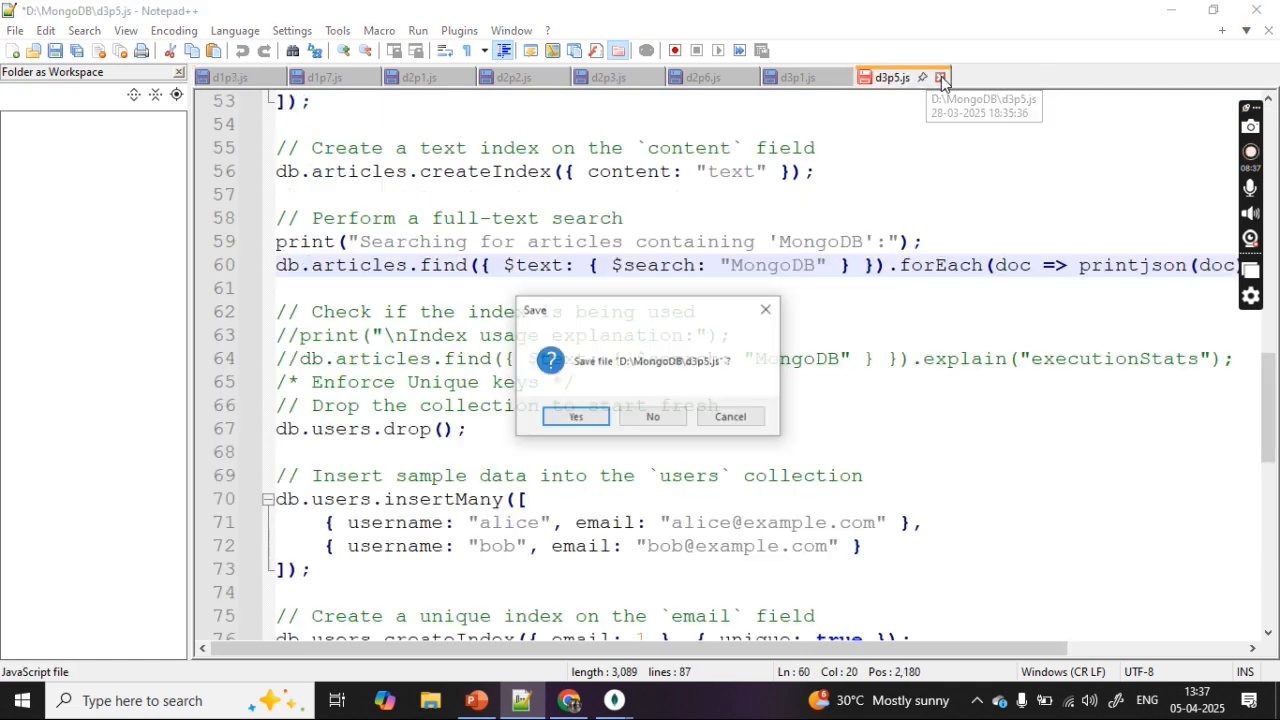
{"action": "left_click", "coordinate": [655, 415]}
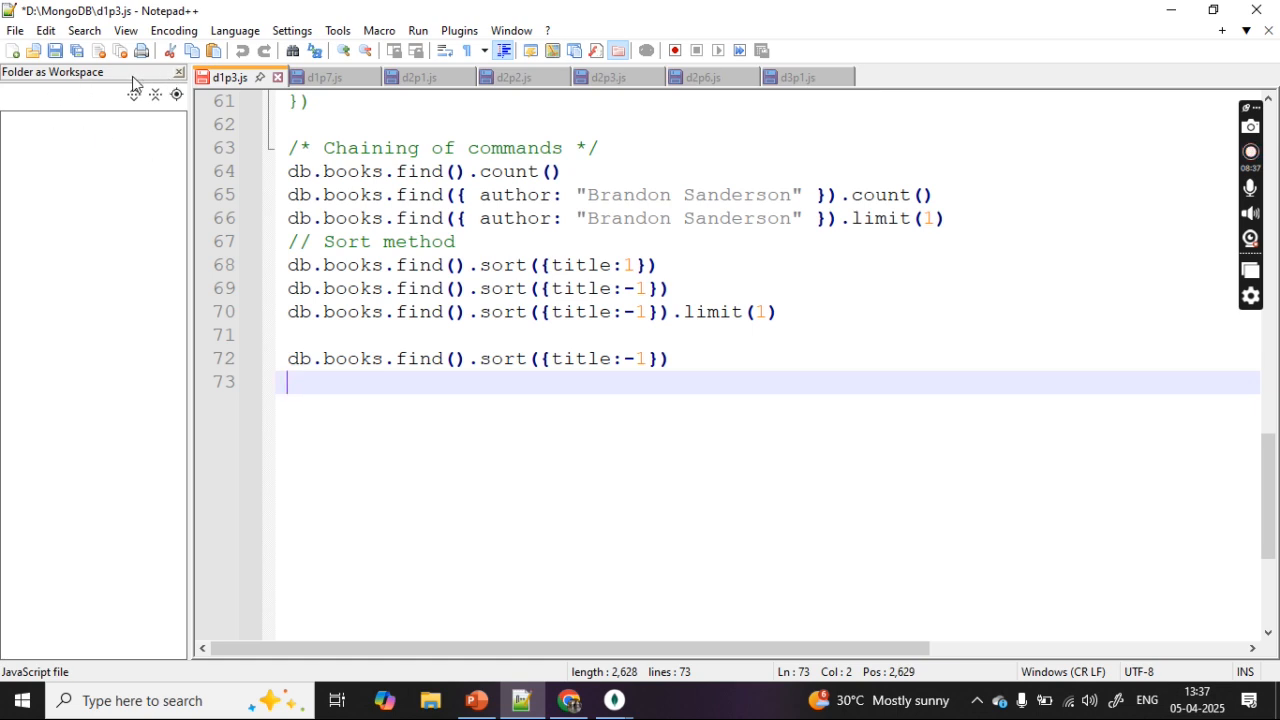
Open the JSON file d1p2 from the KJC Material folder on drive D
{"action": "left_click", "coordinate": [15, 31]}
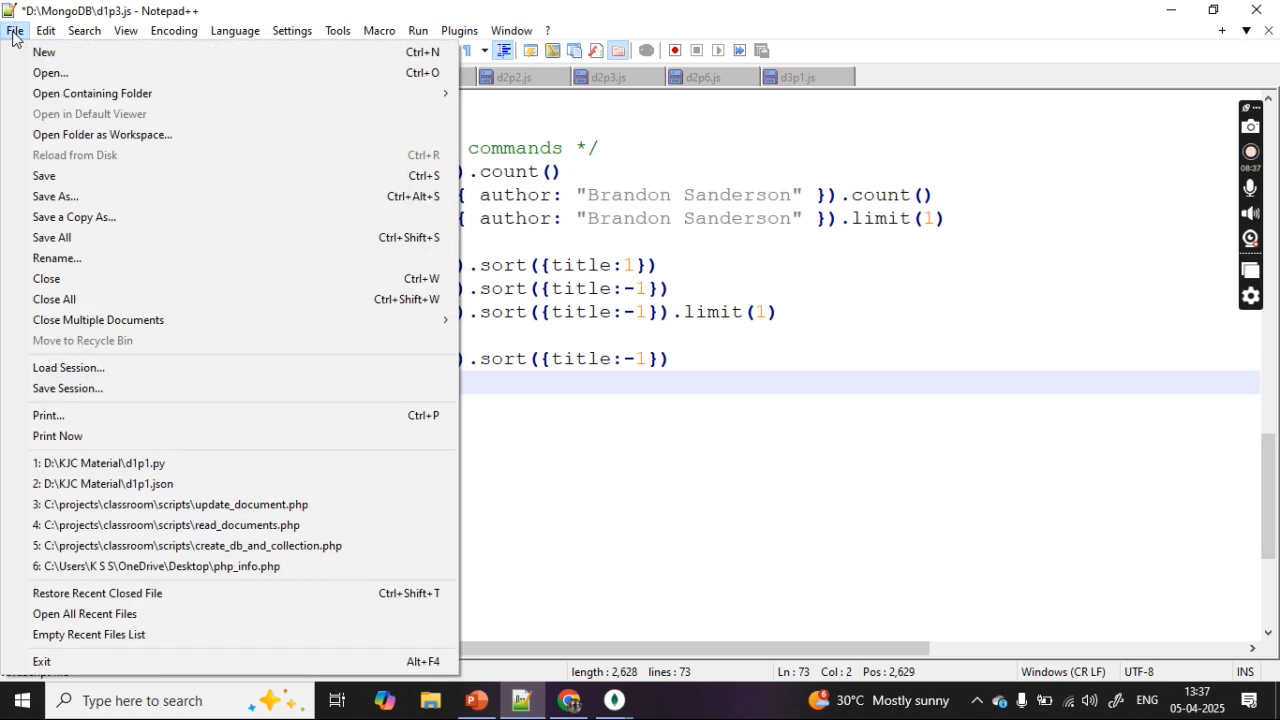
{"action": "left_click", "coordinate": [45, 74]}
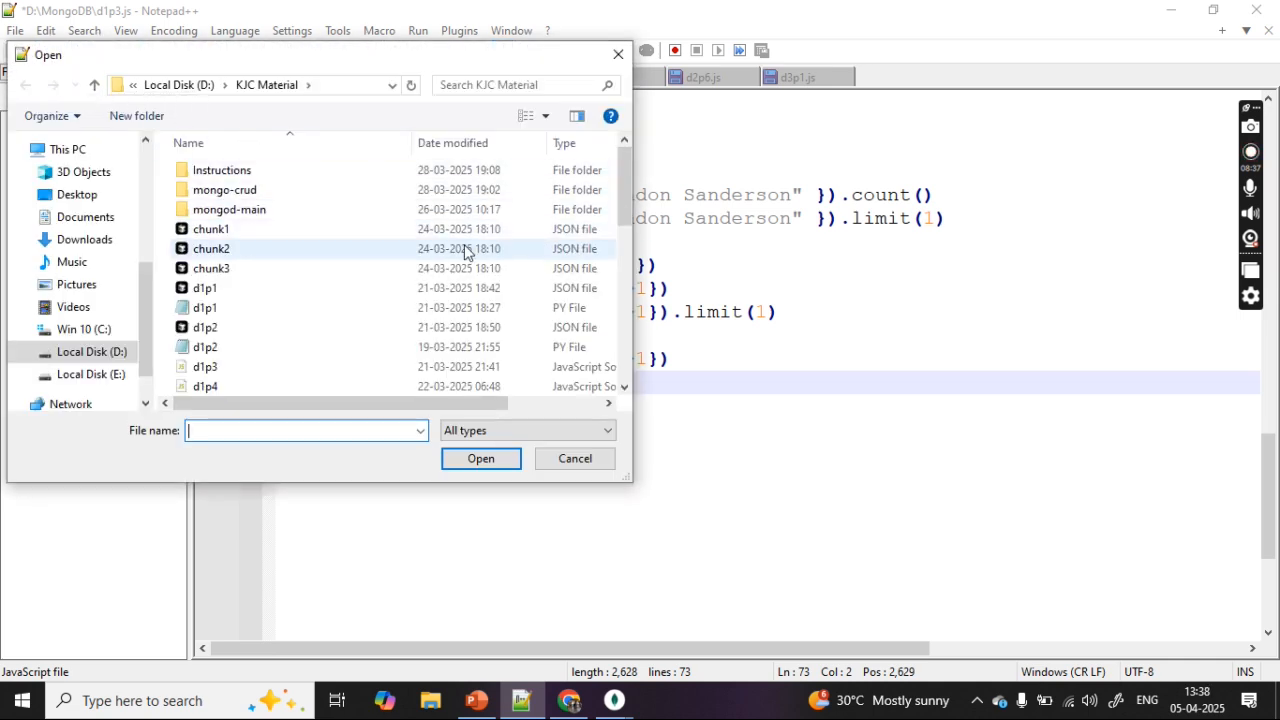
{"action": "double_click", "coordinate": [336, 330]}
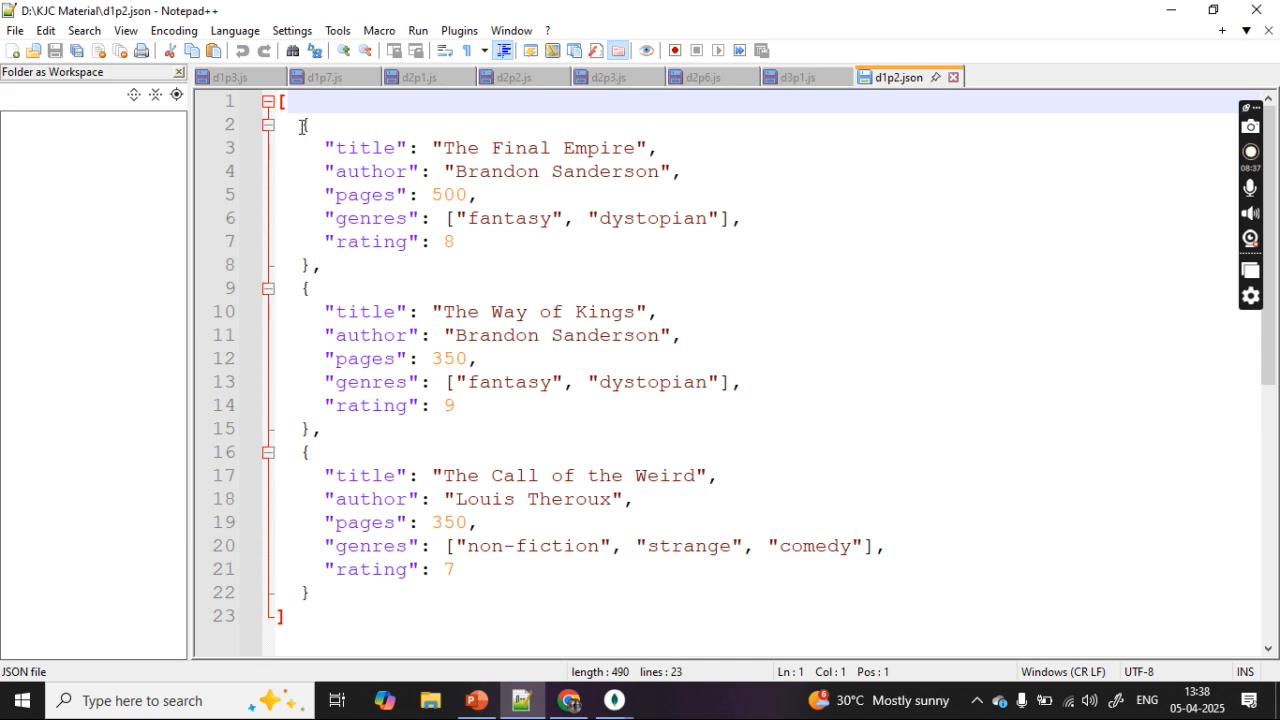
Examine the d1p2.json structure: the three book objects, the commas separating them, and the enclosing square brackets
{"action": "left_click_drag", "start_coordinate": [301, 123], "coordinate": [307, 257]}
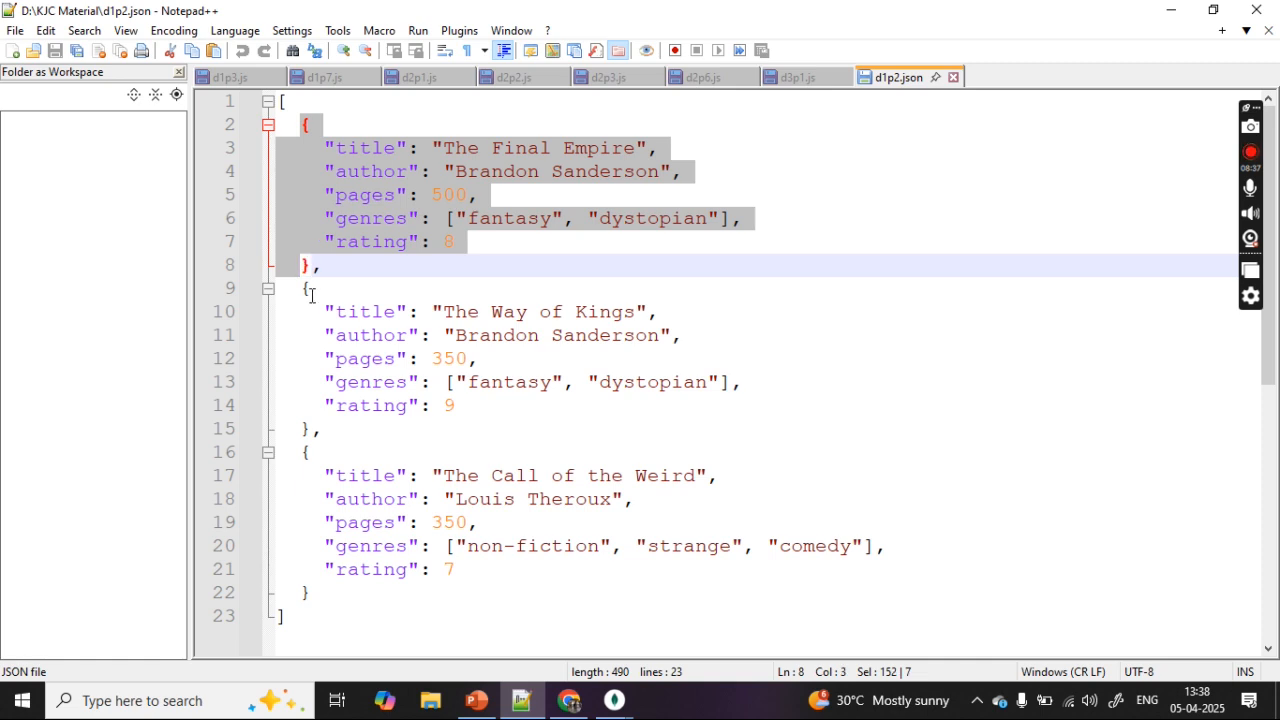
{"action": "left_click_drag", "start_coordinate": [303, 292], "coordinate": [308, 420]}
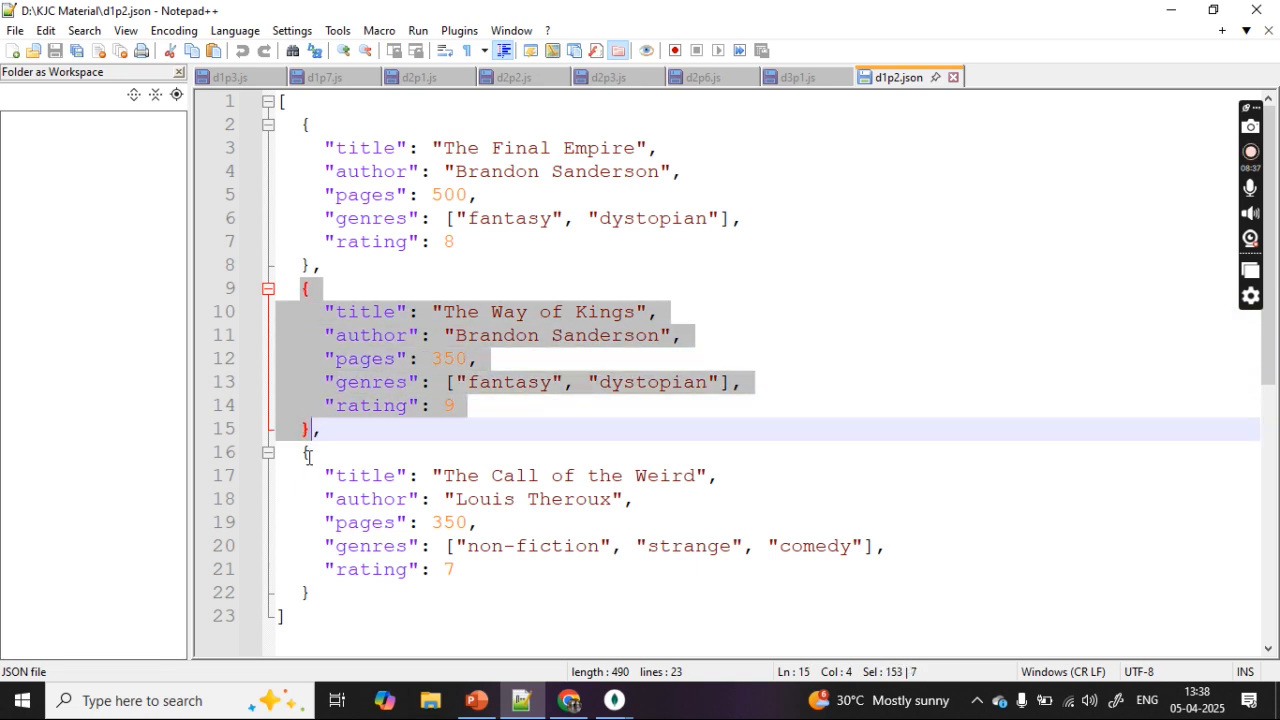
{"action": "left_click_drag", "start_coordinate": [305, 453], "coordinate": [310, 590]}
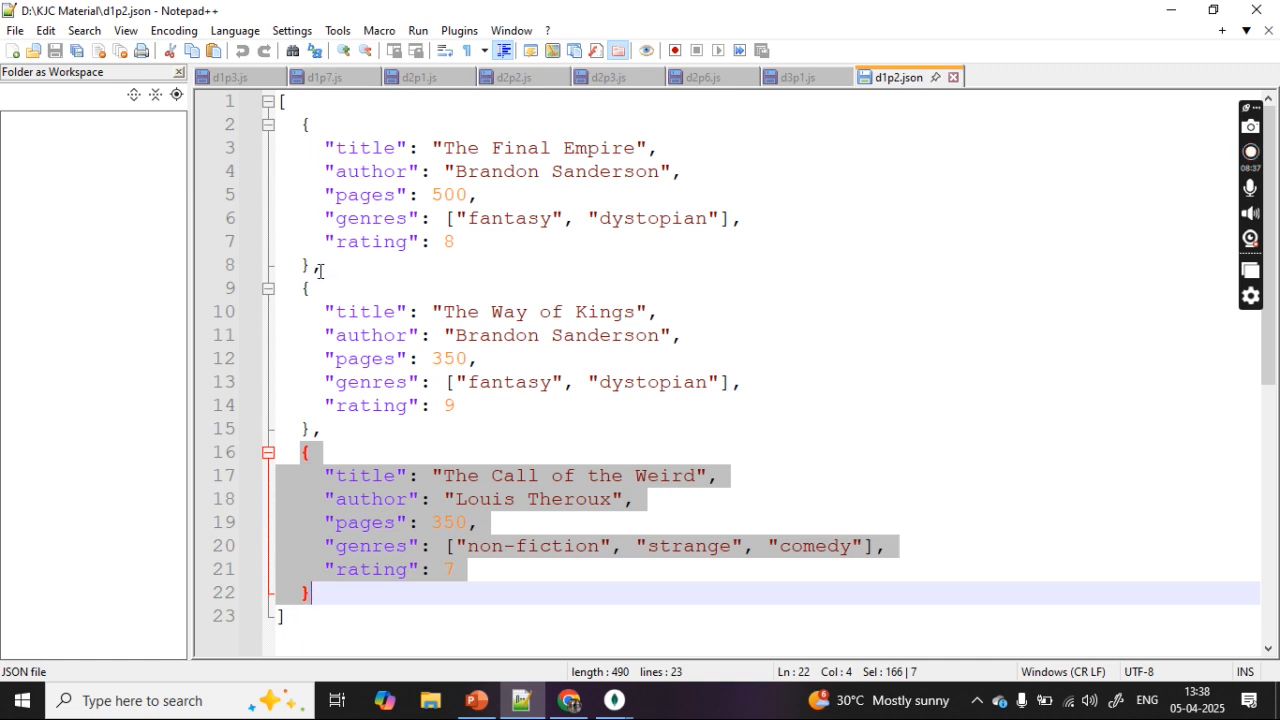
{"action": "left_click_drag", "start_coordinate": [311, 269], "coordinate": [322, 269]}
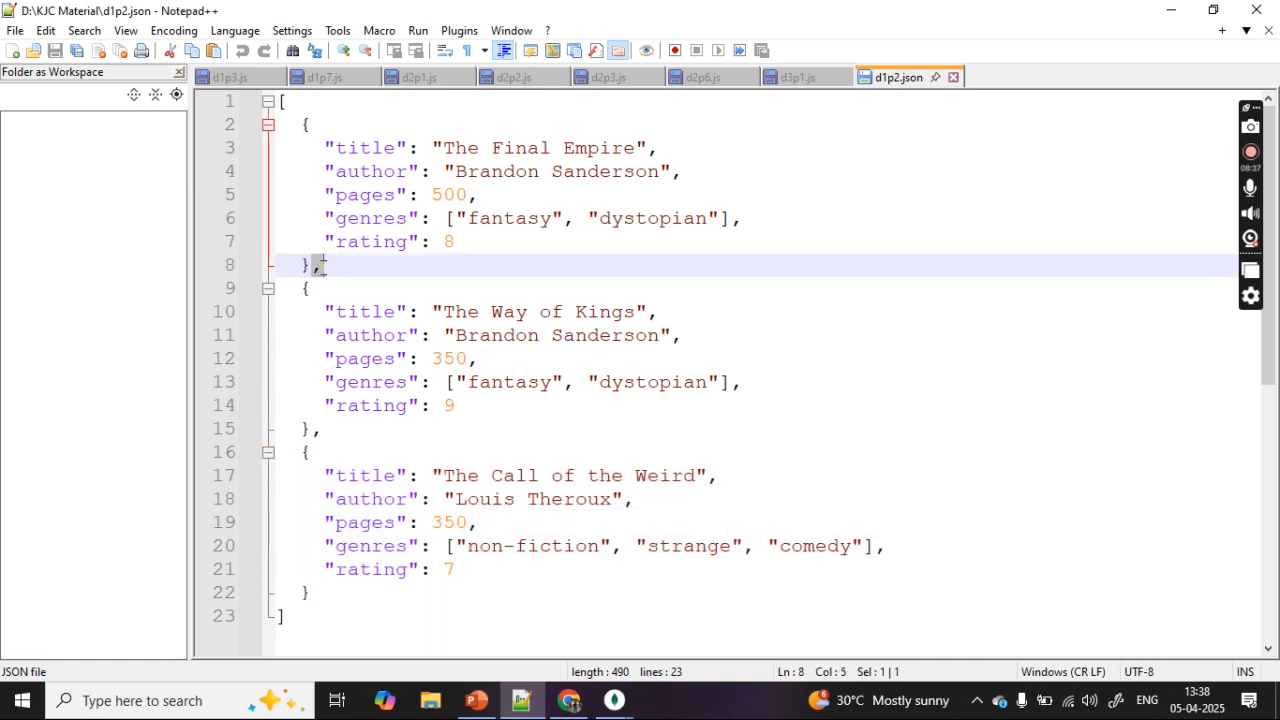
{"action": "left_click", "coordinate": [313, 431]}
{"action": "left_click_drag", "start_coordinate": [313, 431], "coordinate": [325, 431]}
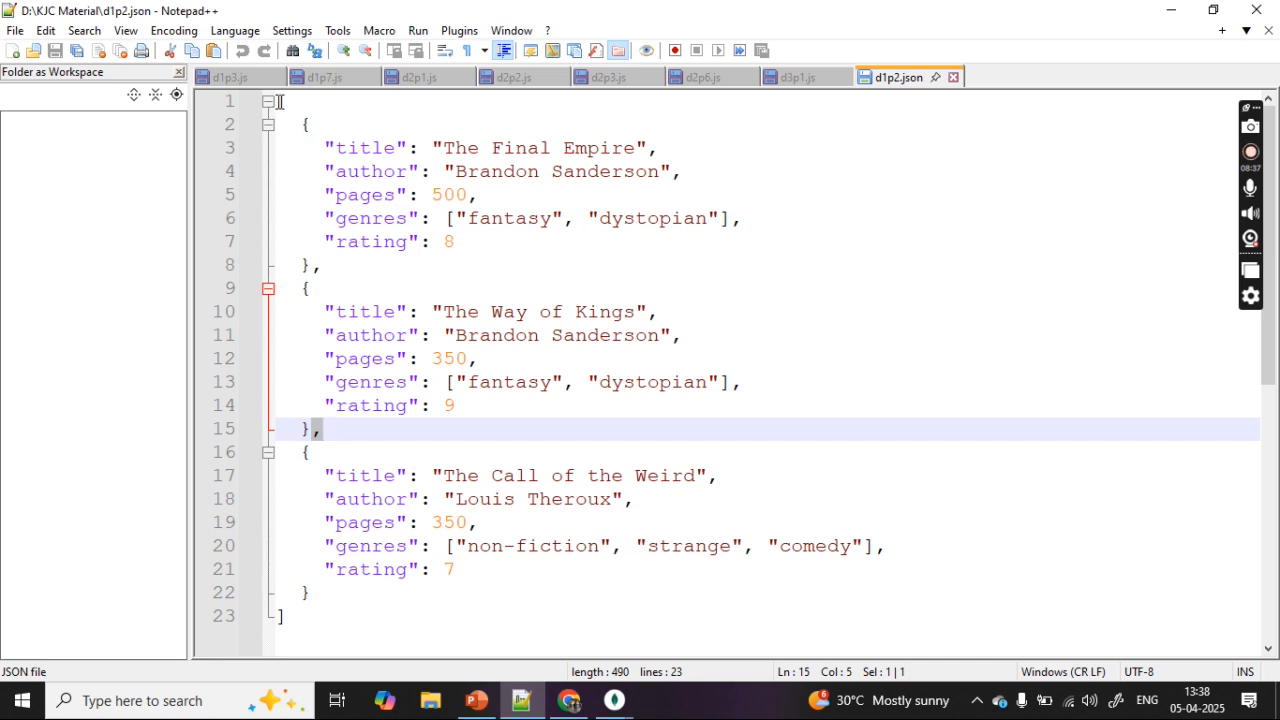
{"action": "left_click_drag", "start_coordinate": [279, 101], "coordinate": [285, 101]}
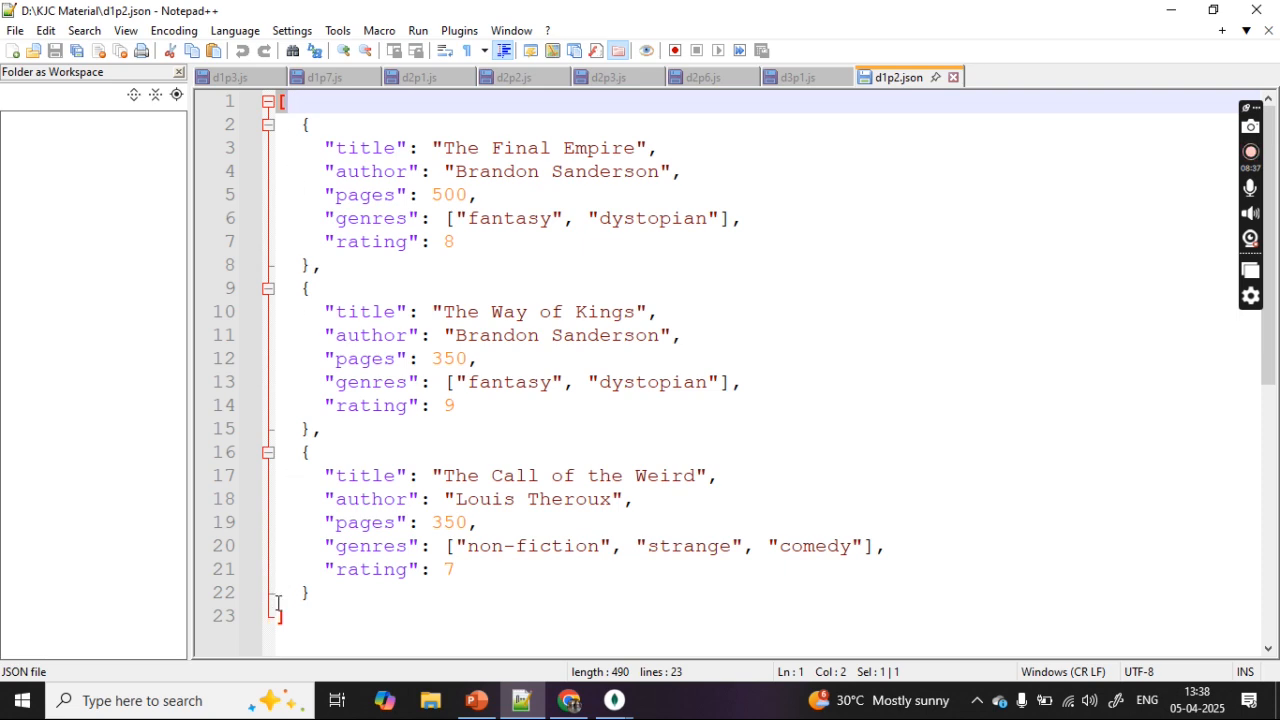
{"action": "left_click_drag", "start_coordinate": [277, 614], "coordinate": [286, 614]}
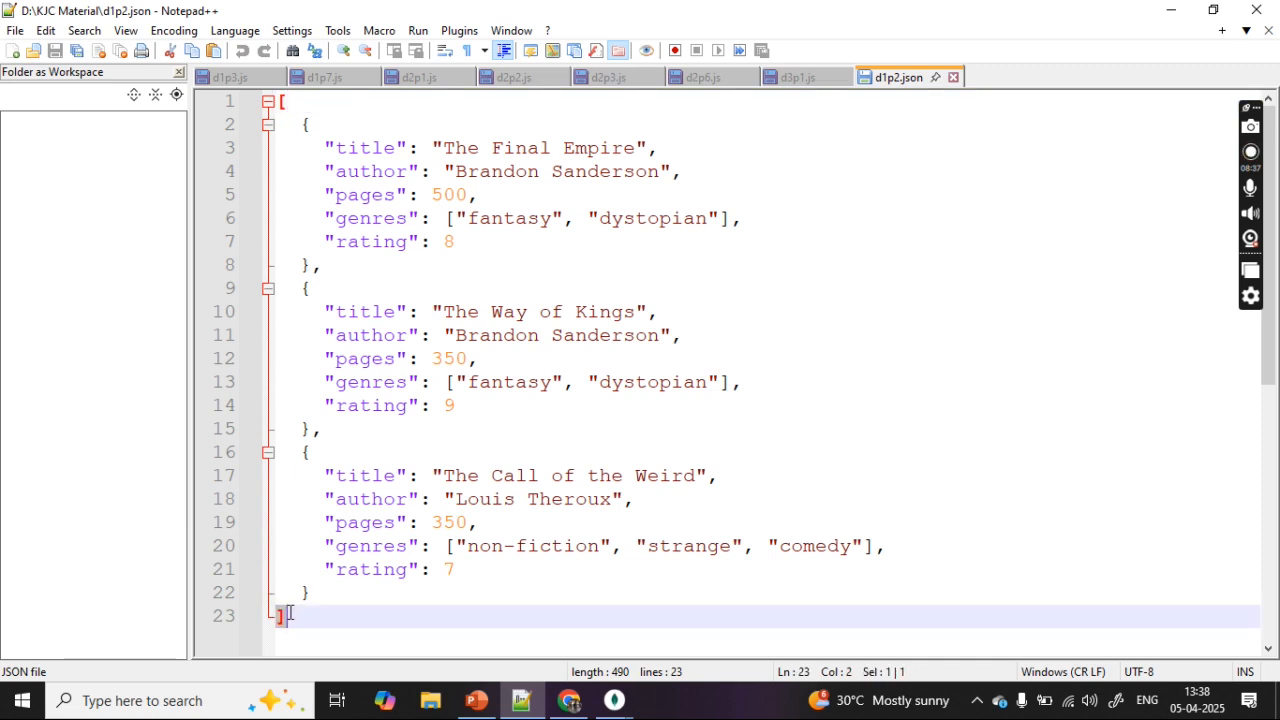
Copy the entire d1p2.json array, insert it as documents into Bookstore.books in MongoDB Compass, and dismiss the installation notice
{"action": "key", "text": "ctrl+a"}
{"action": "key", "text": "ctrl+c"}
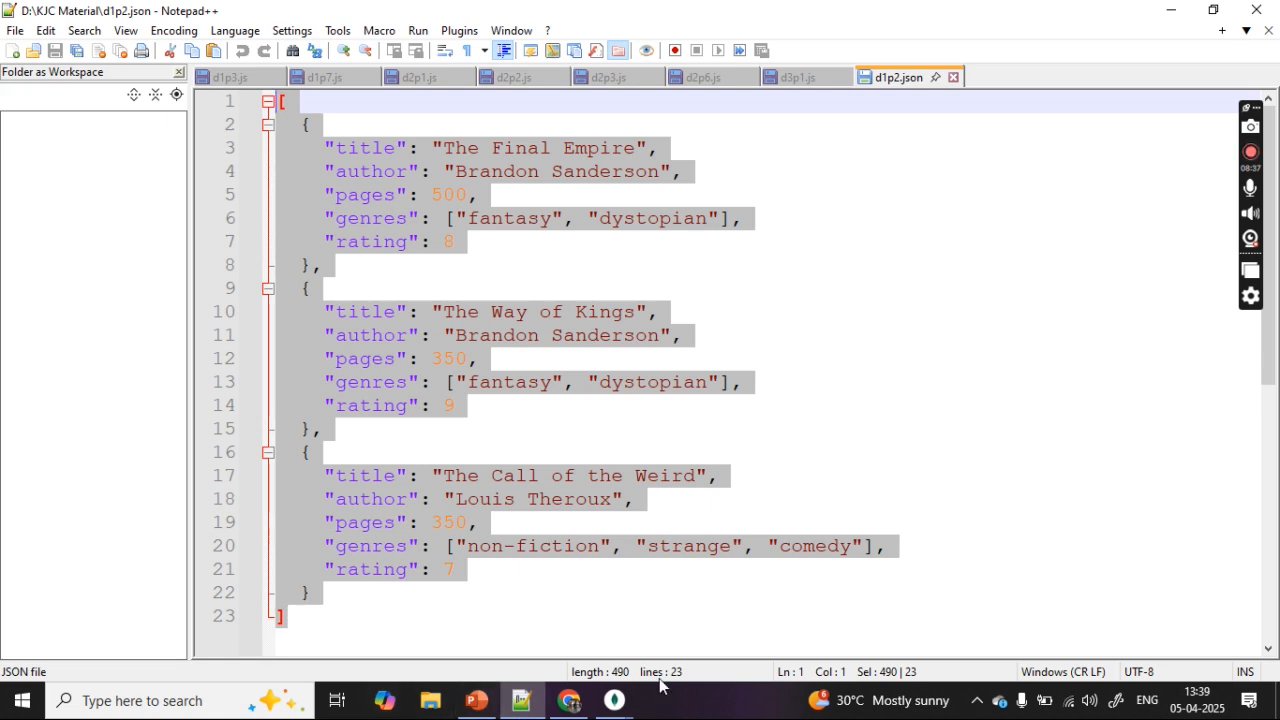
{"action": "left_click", "coordinate": [614, 700]}
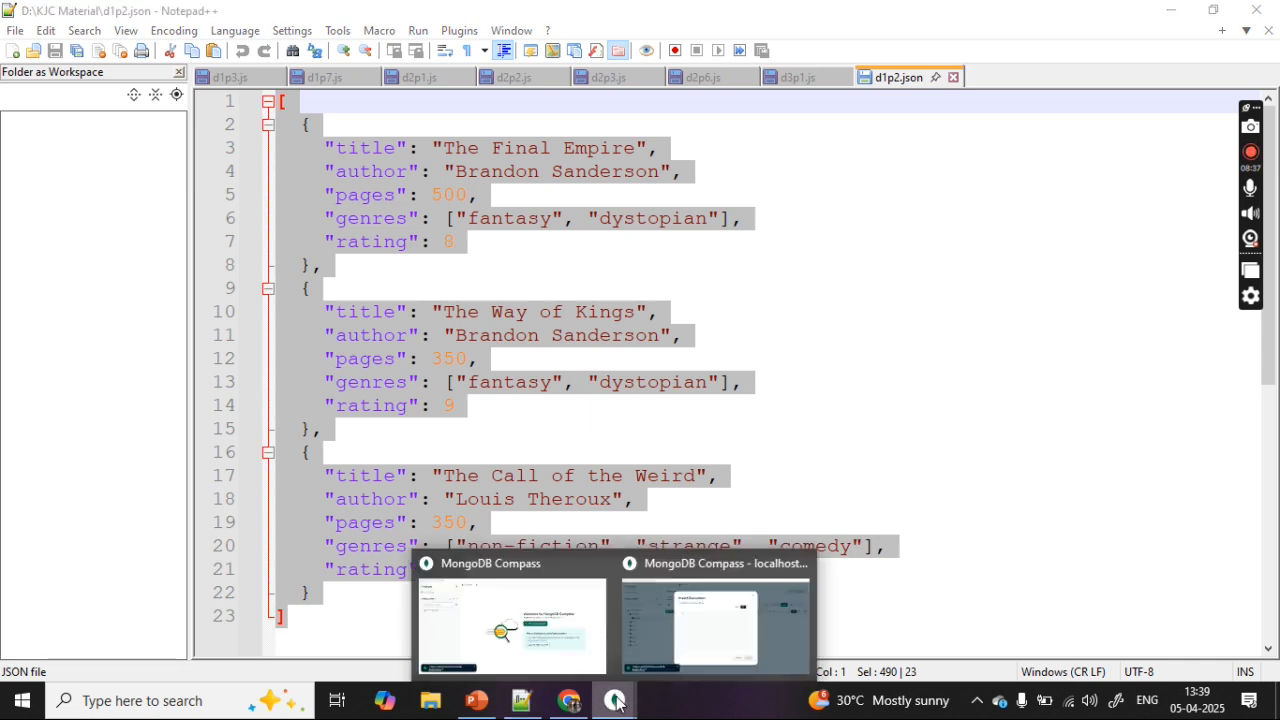
{"action": "left_click", "coordinate": [705, 648]}
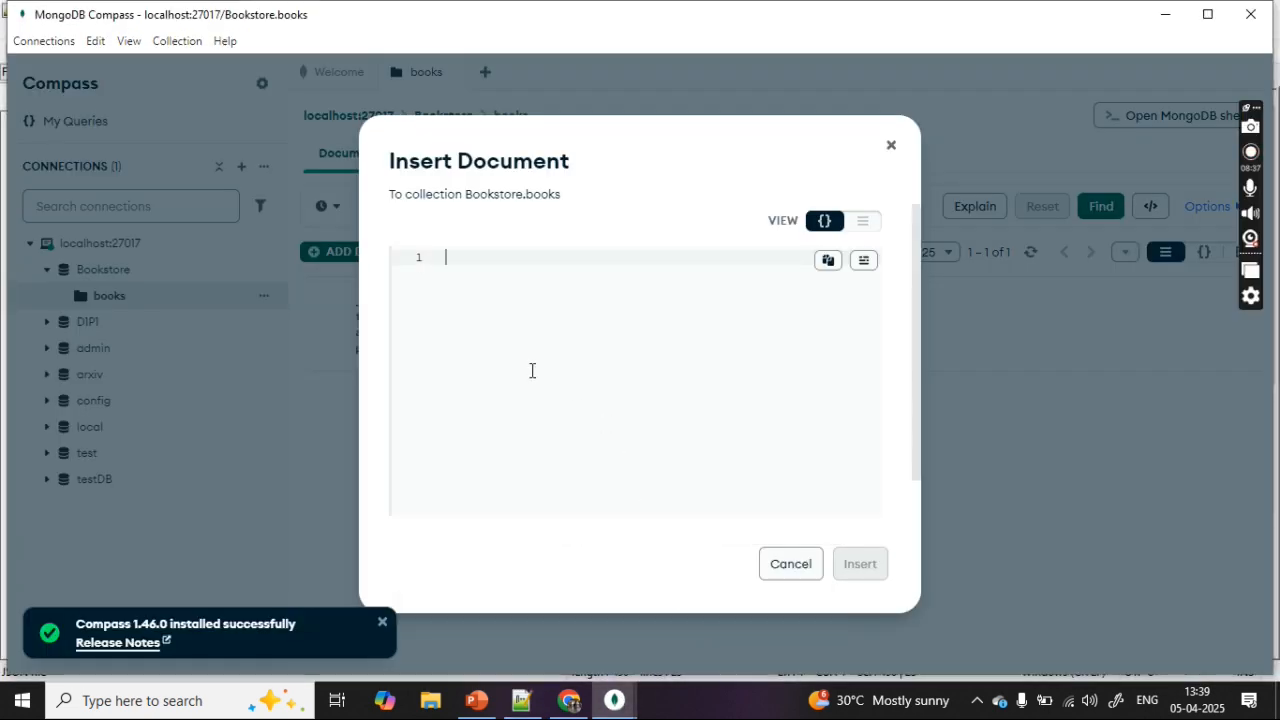
{"action": "key", "text": "ctrl+v"}
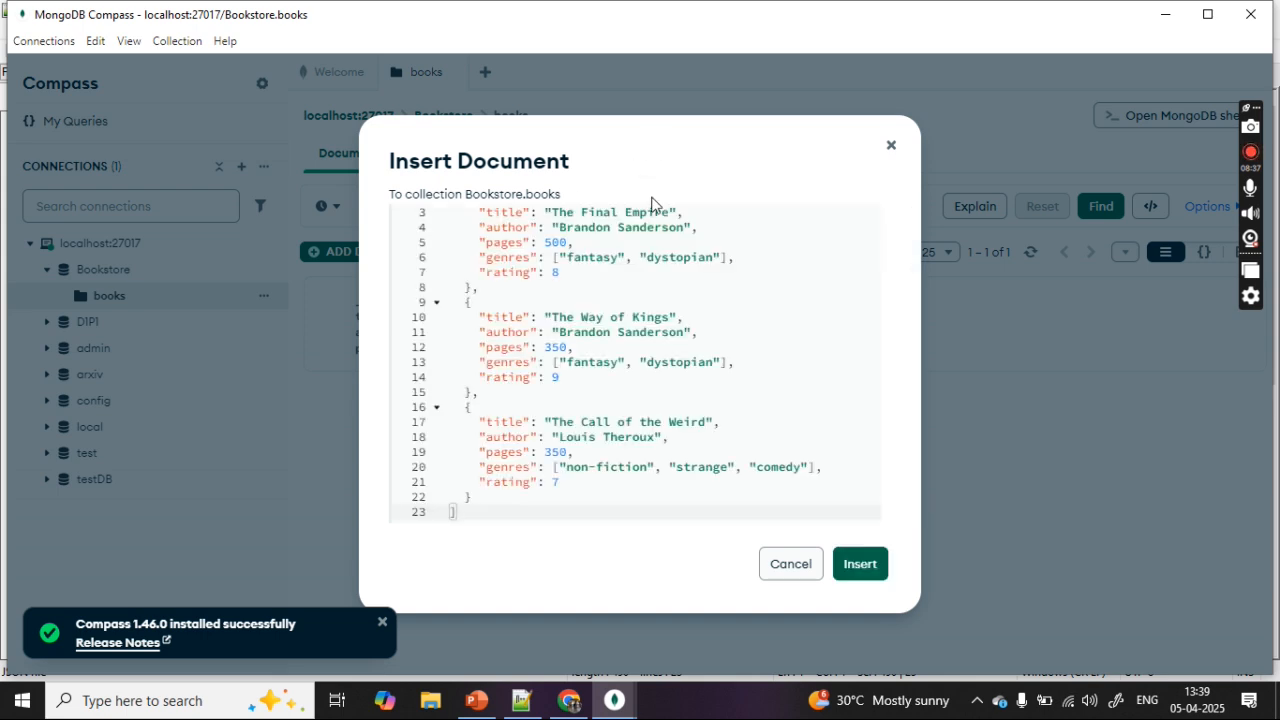
{"action": "scroll", "coordinate": [641, 247], "scroll_direction": "up", "scroll_amount": 3}
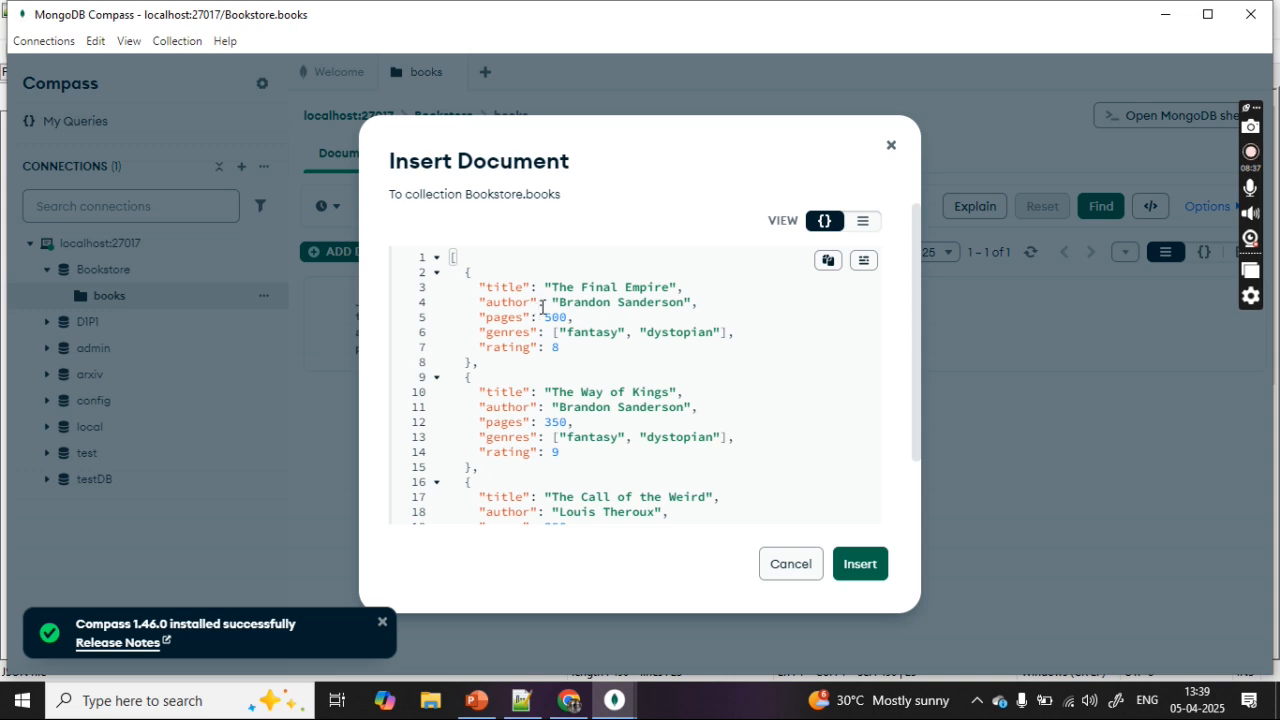
{"action": "left_click_drag", "start_coordinate": [462, 272], "coordinate": [467, 468]}
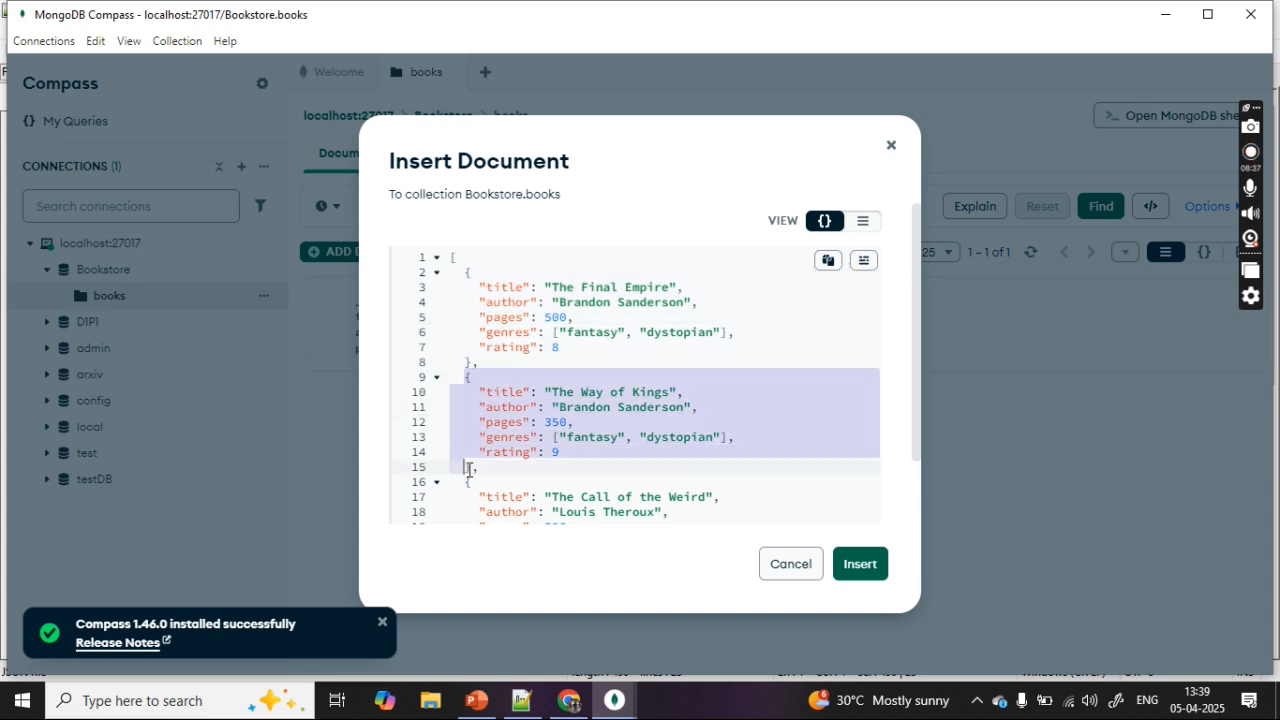
{"action": "left_click", "coordinate": [861, 565]}
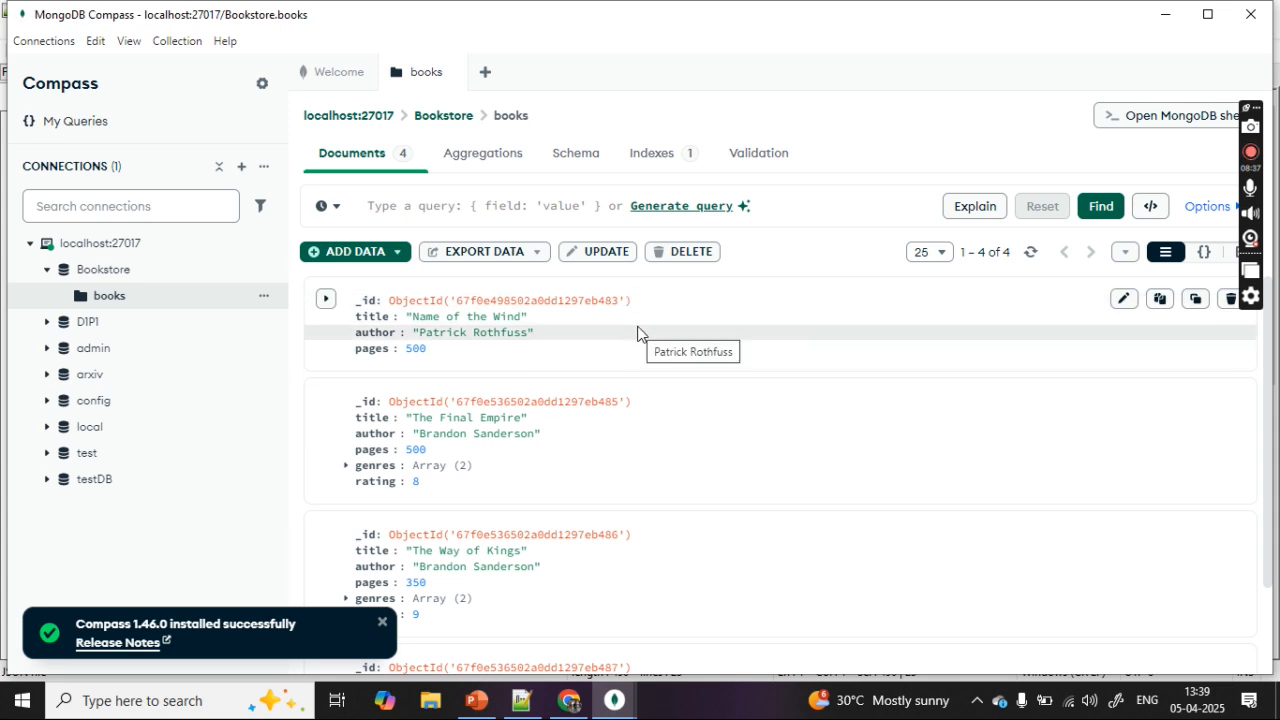
{"action": "scroll", "coordinate": [640, 333], "scroll_direction": "down", "scroll_amount": 2}
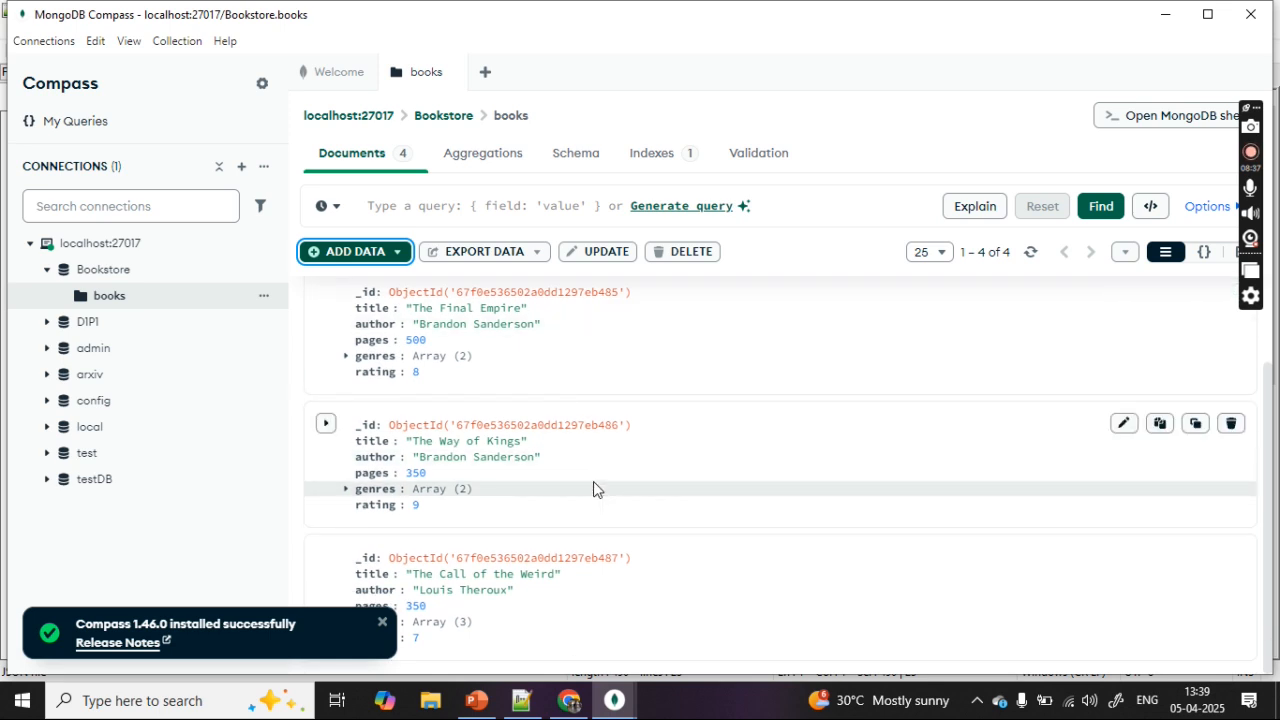
{"action": "left_click", "coordinate": [383, 623]}
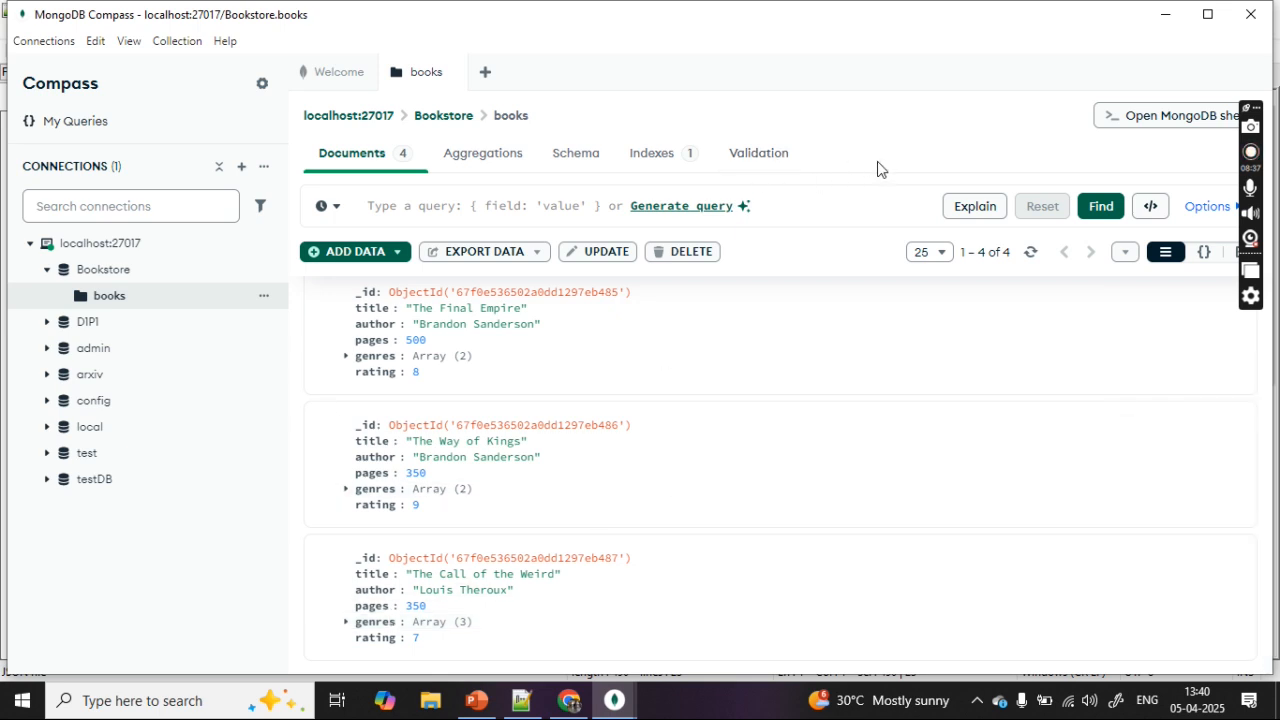
Open the MongoDB shell for localhost:27017 and clear the prefilled books find command
{"action": "left_click", "coordinate": [1121, 120]}
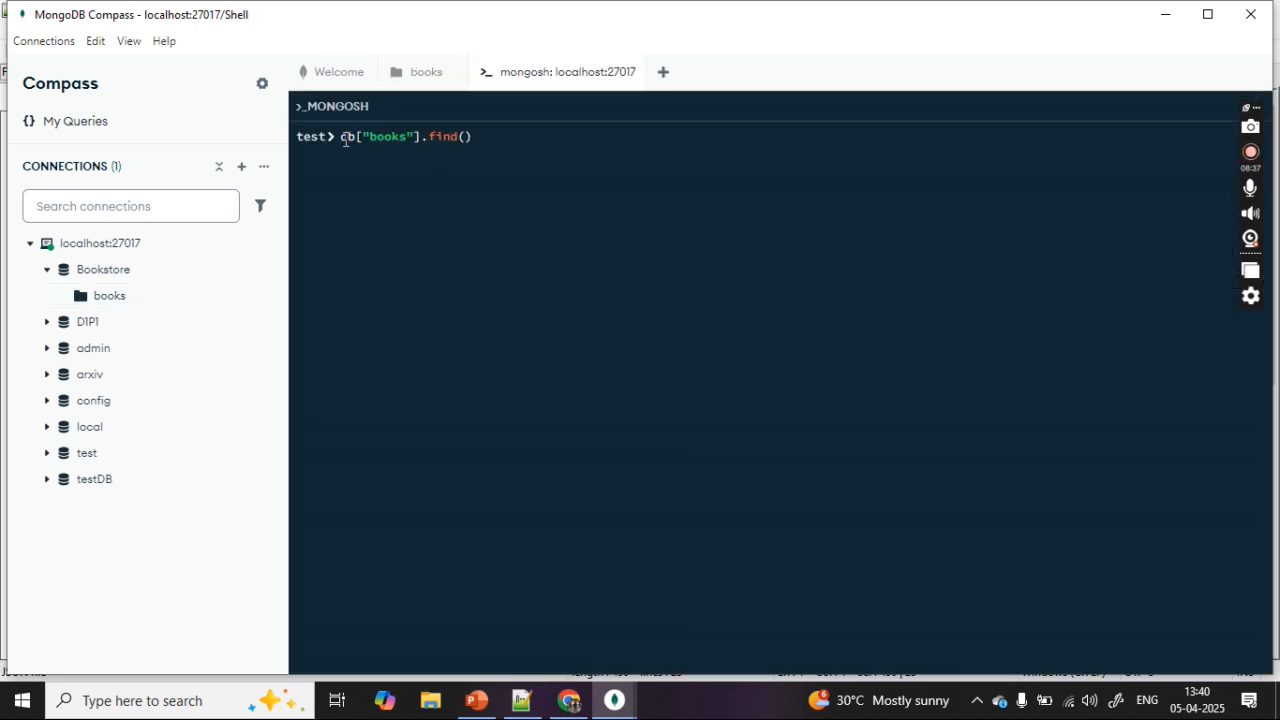
{"action": "left_click_drag", "start_coordinate": [342, 136], "coordinate": [486, 143]}
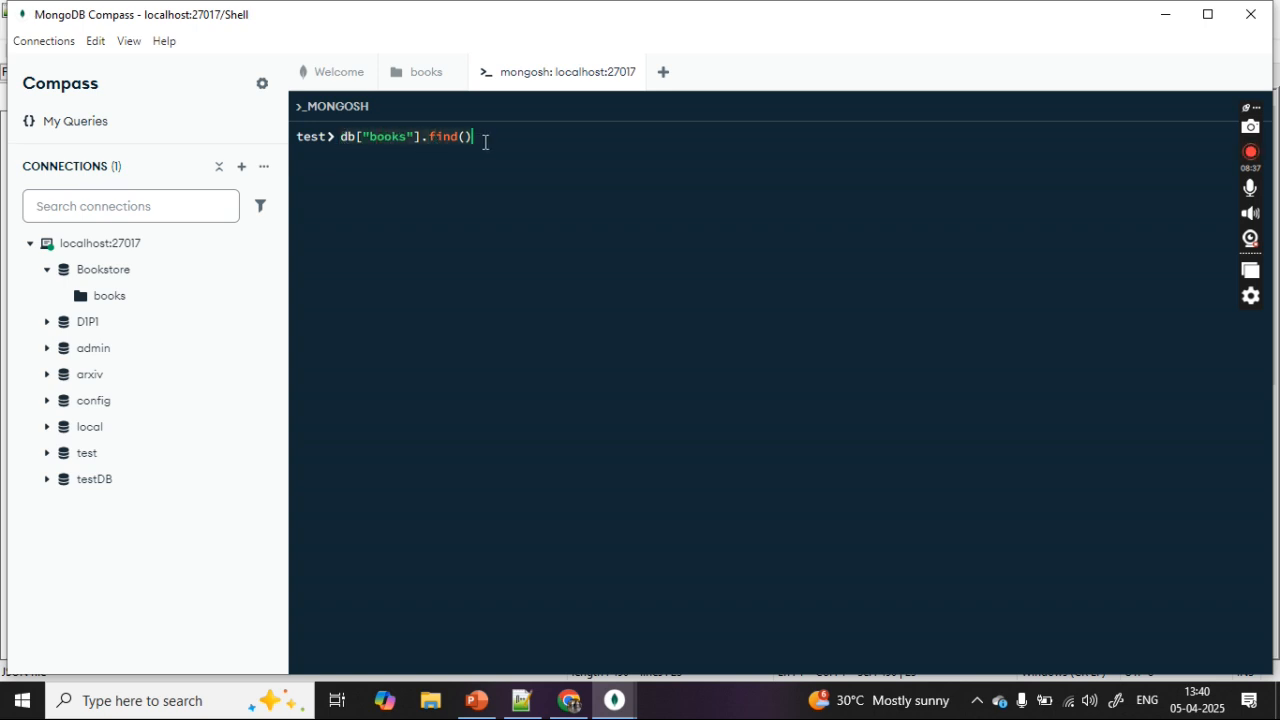
{"action": "key", "text": "BackSpace"}
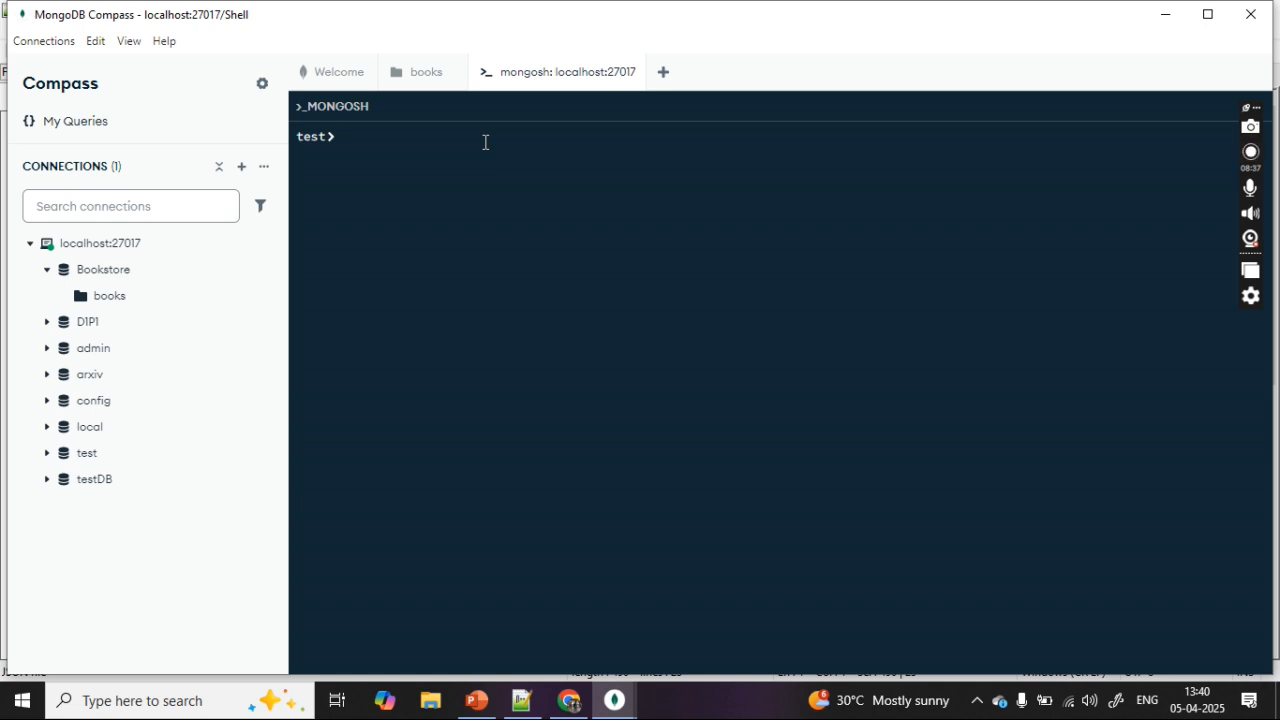
List all databases on the server with the show dbs command
{"action": "type", "text": "sh"}
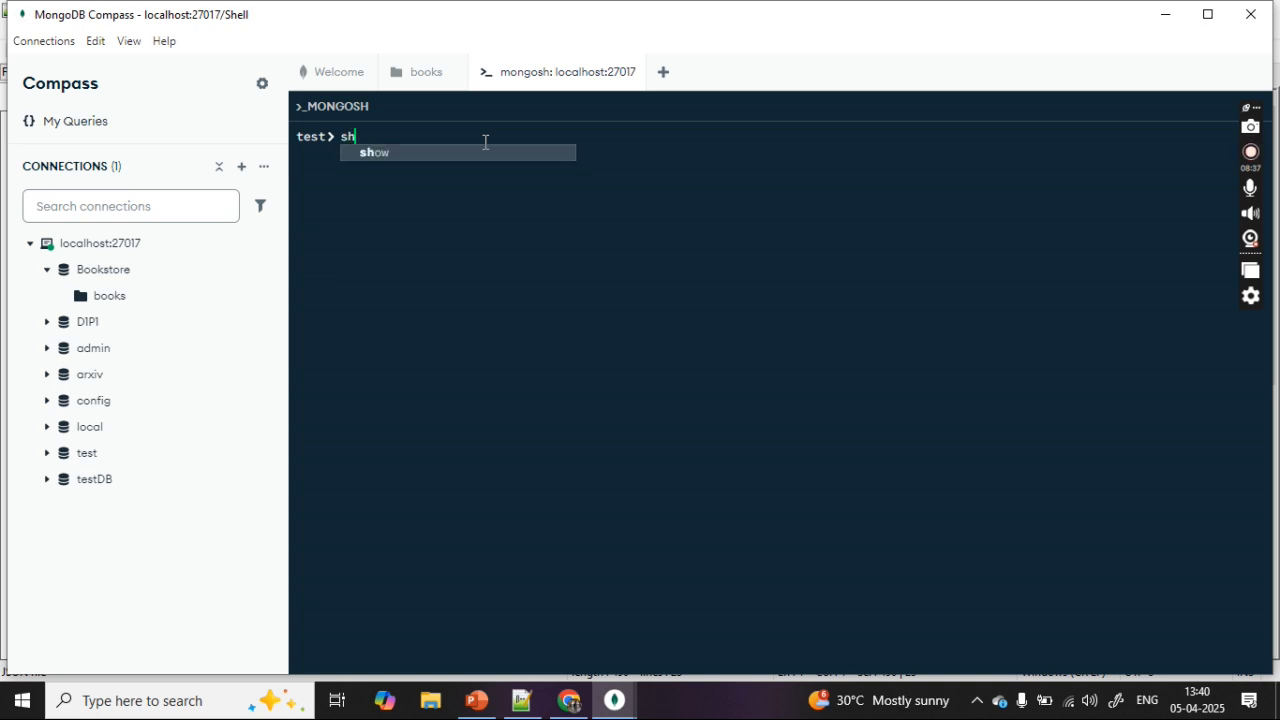
{"action": "type", "text": "ow "}
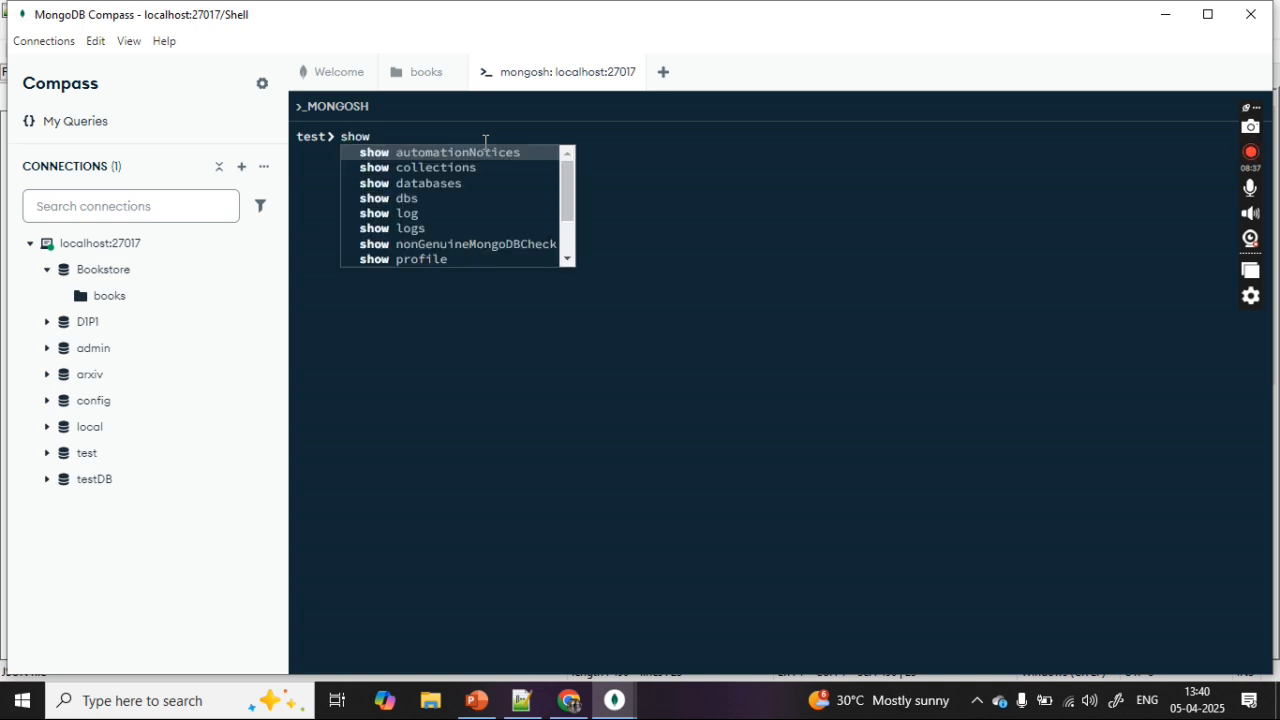
{"action": "type", "text": "dbs"}
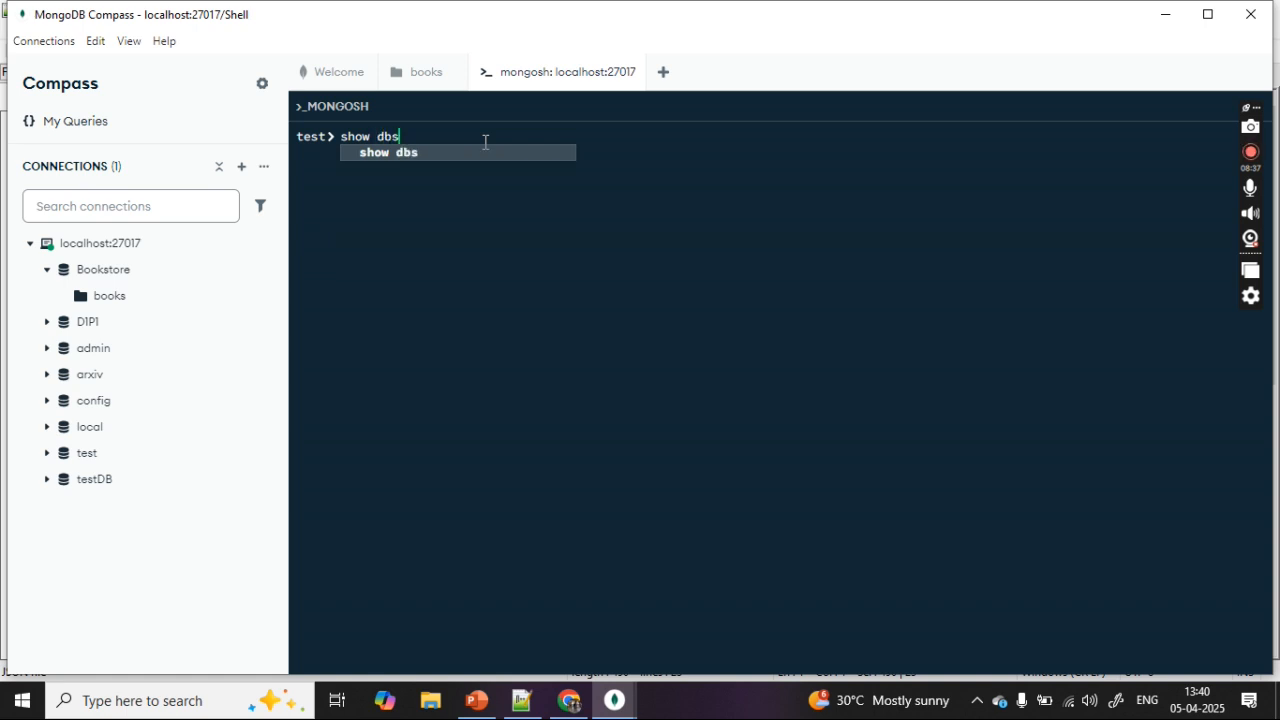
{"action": "key", "text": "Return"}
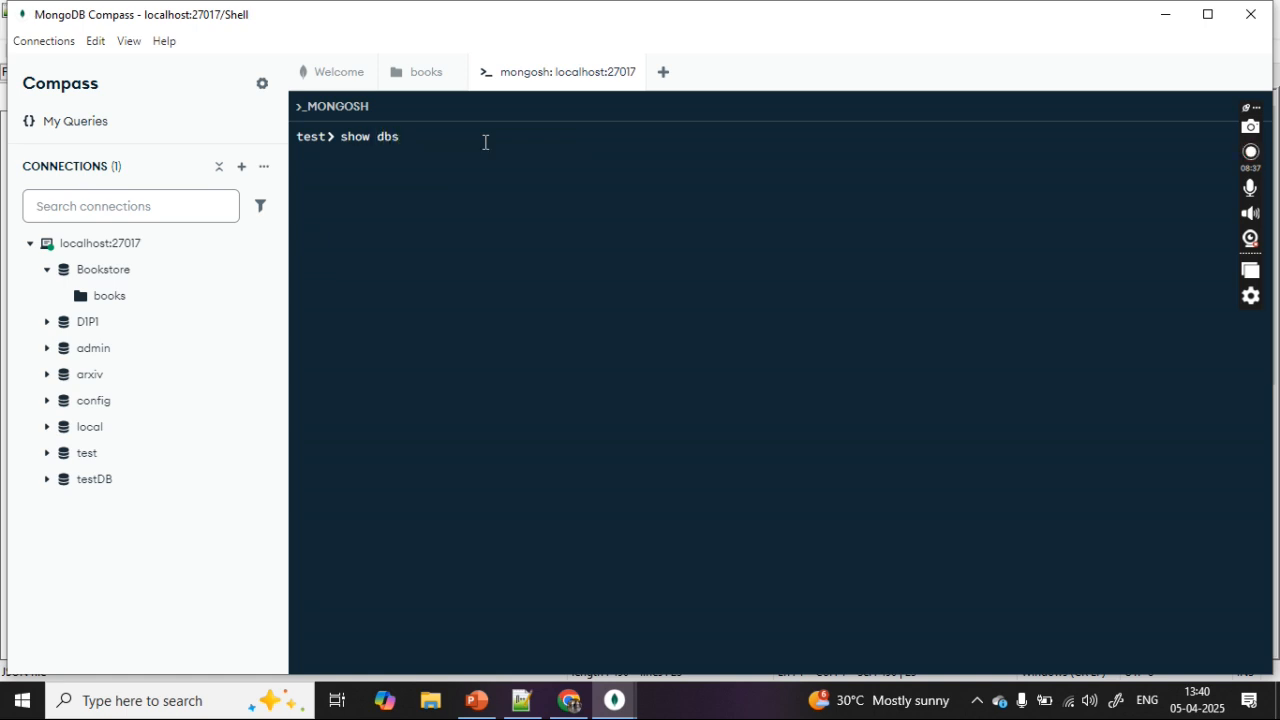
{"action": "key", "text": "Return"}
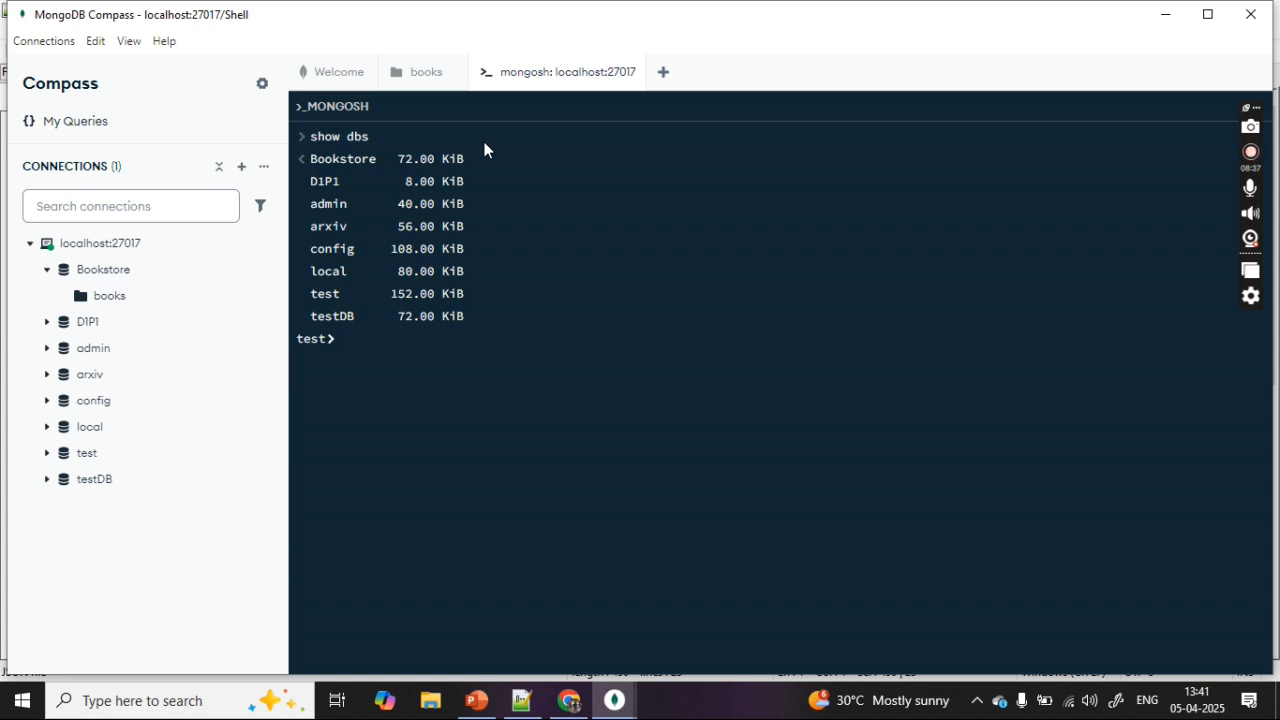
Switch the shell to the Bookstore database with the use Bookstore command
{"action": "type", "text": "use "}
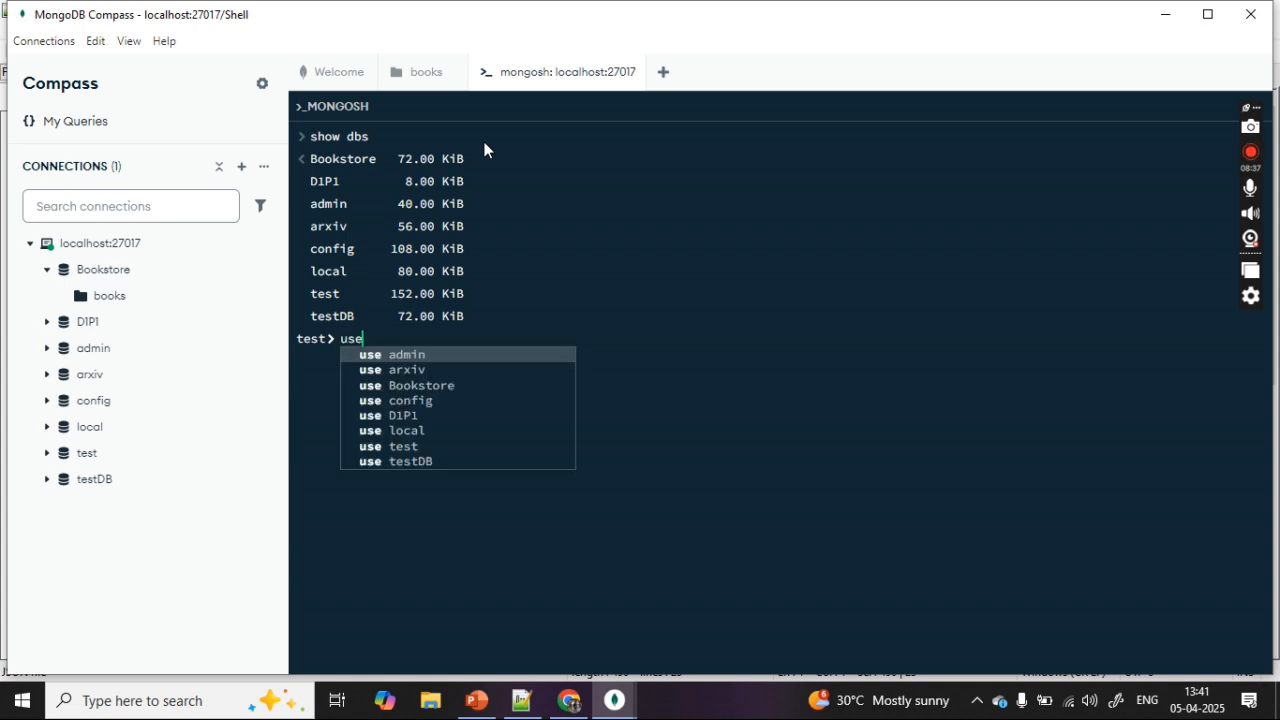
{"action": "type", "text": "book"}
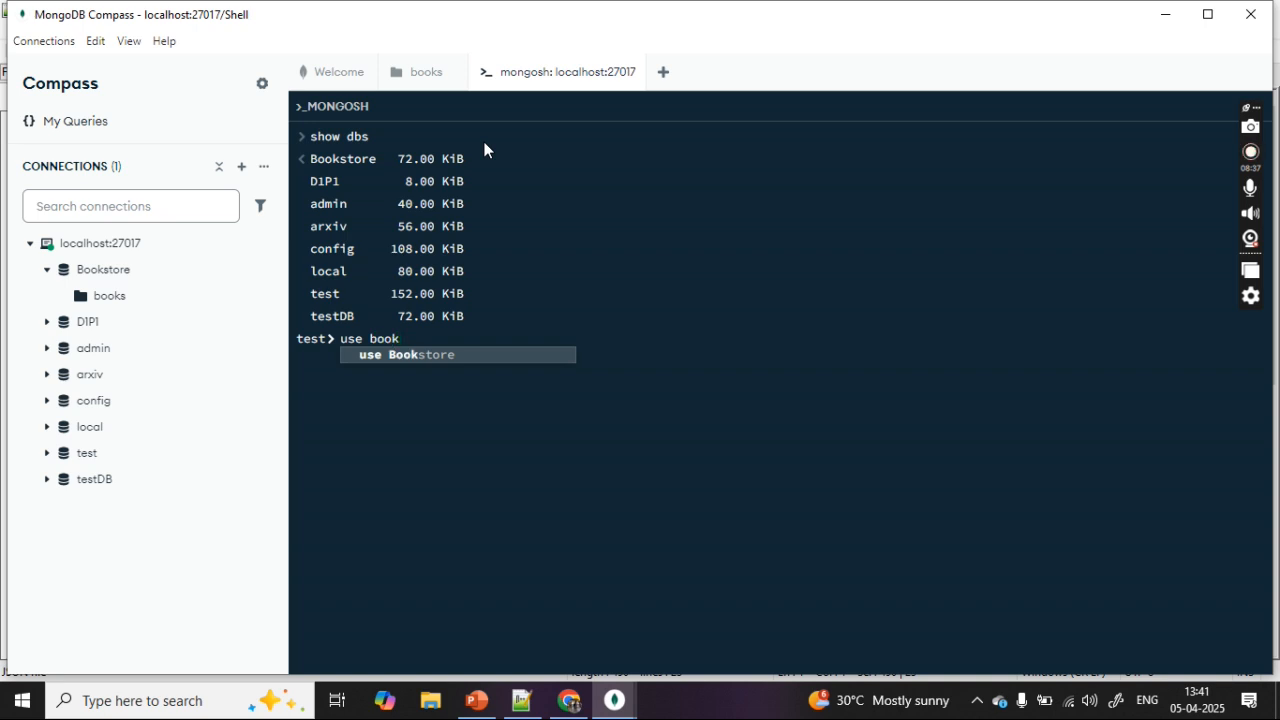
{"action": "left_click", "coordinate": [446, 356]}
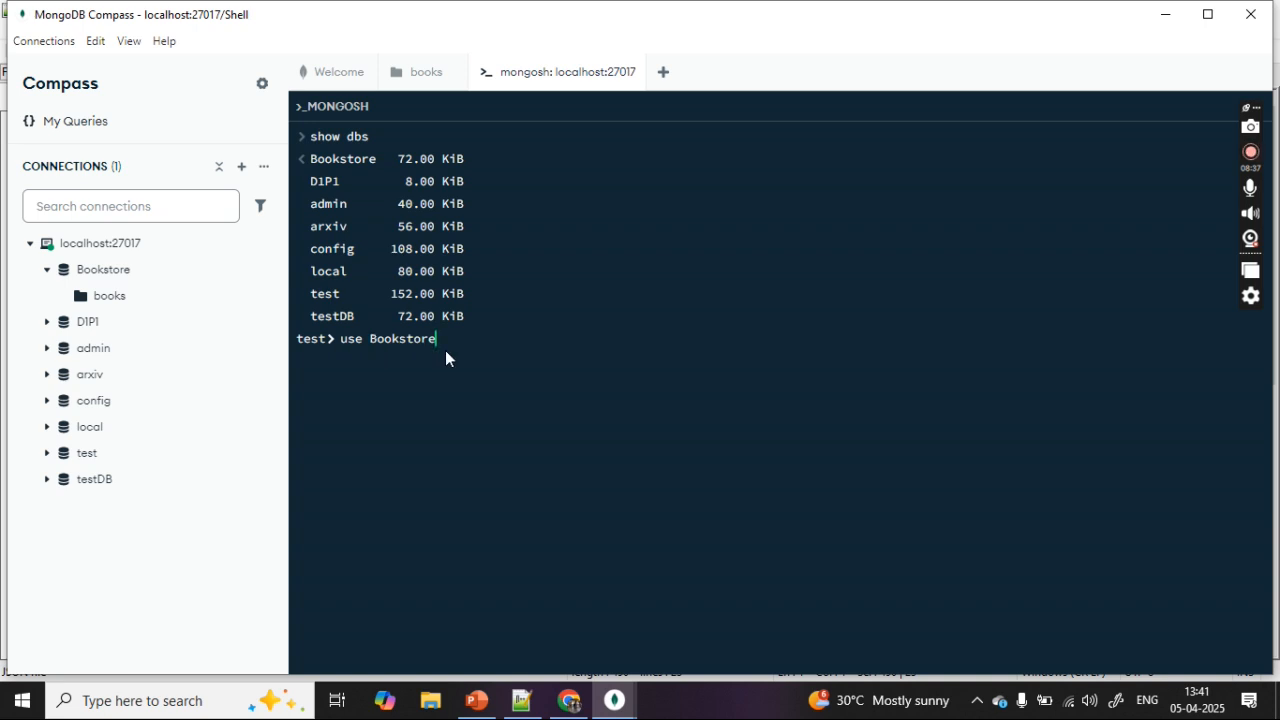
{"action": "key", "text": "Return"}
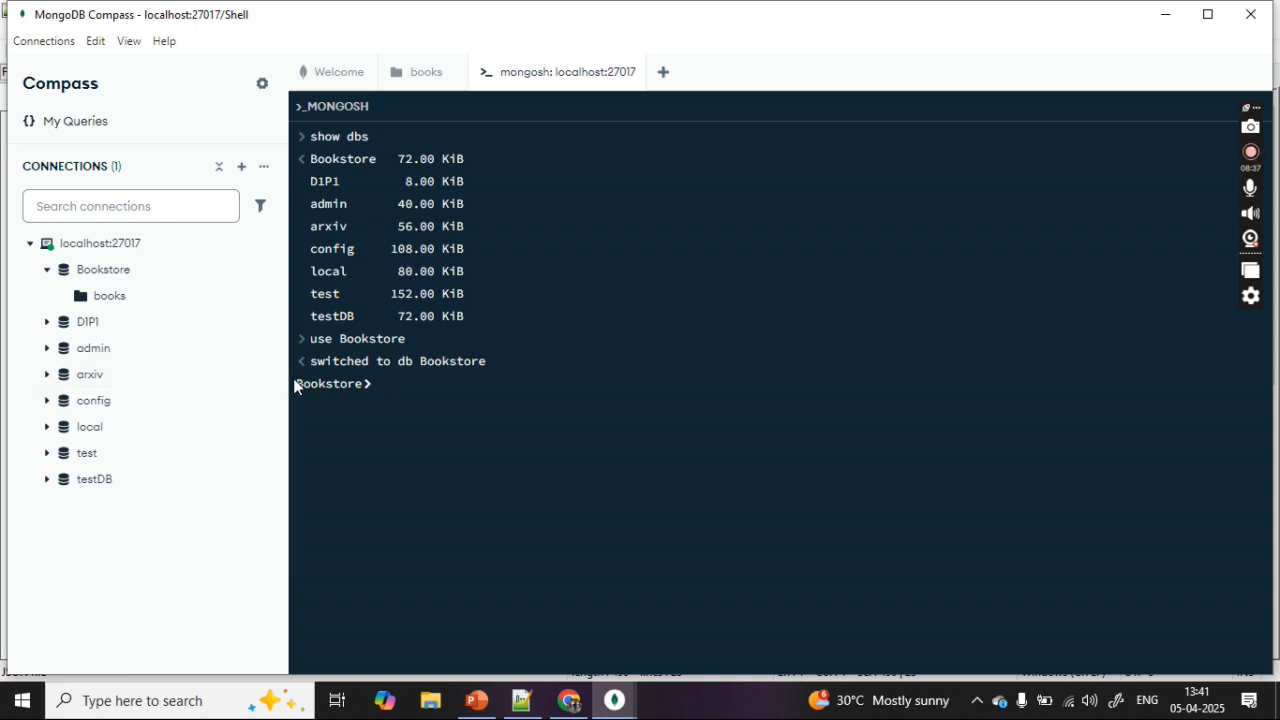
{"action": "left_click_drag", "start_coordinate": [296, 384], "coordinate": [362, 388]}
List the collections of the Bookstore database with the show collections command
{"action": "left_click", "coordinate": [384, 387]}
{"action": "type", "text": "show"}
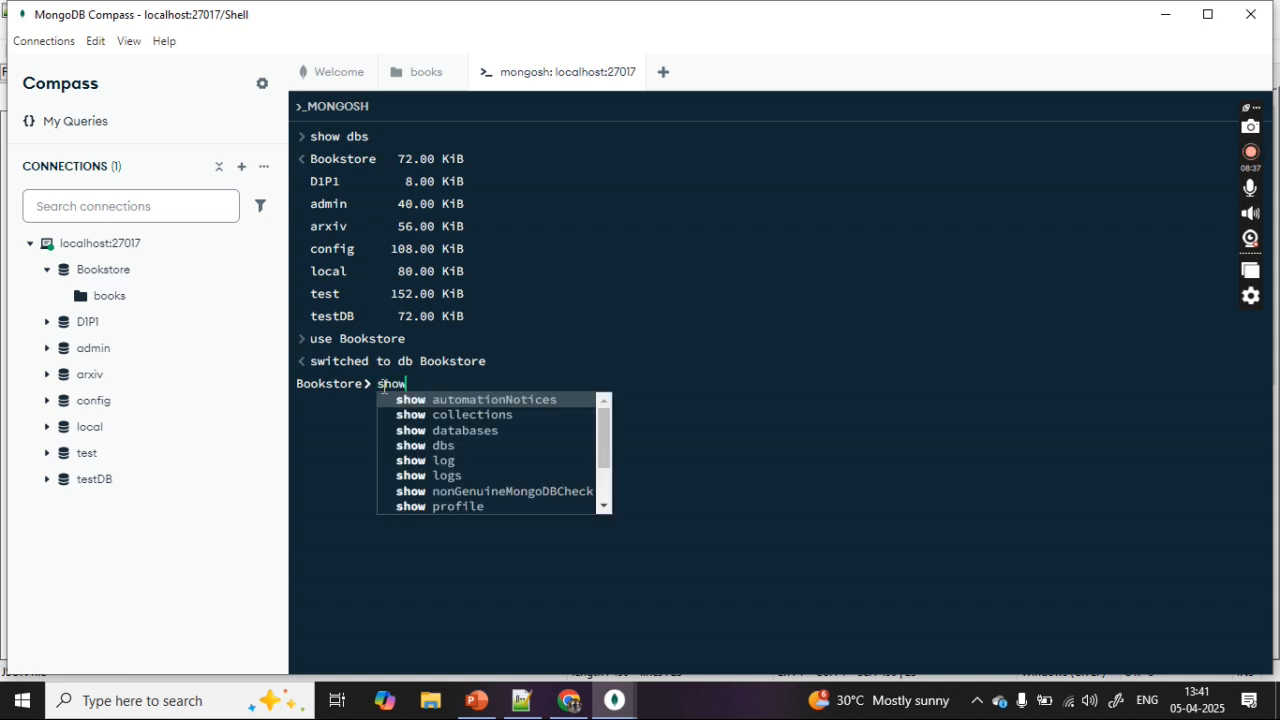
{"action": "type", "text": " coll"}
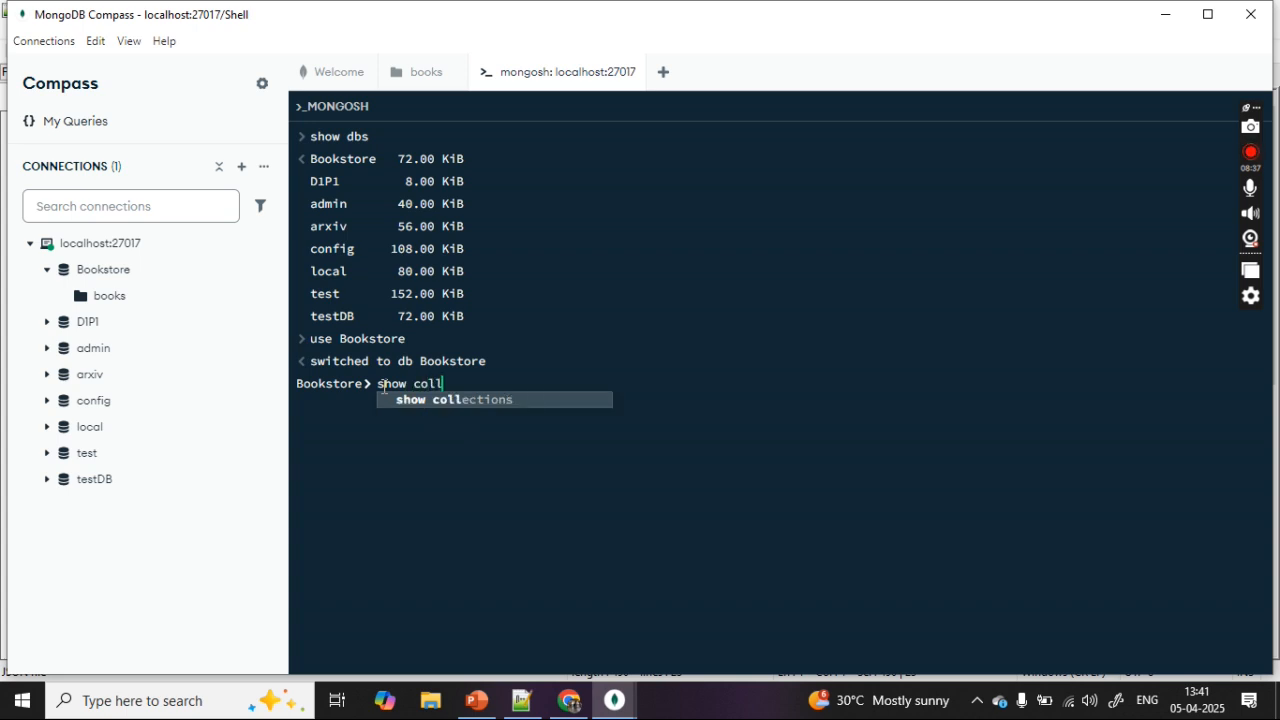
{"action": "type", "text": "ections"}
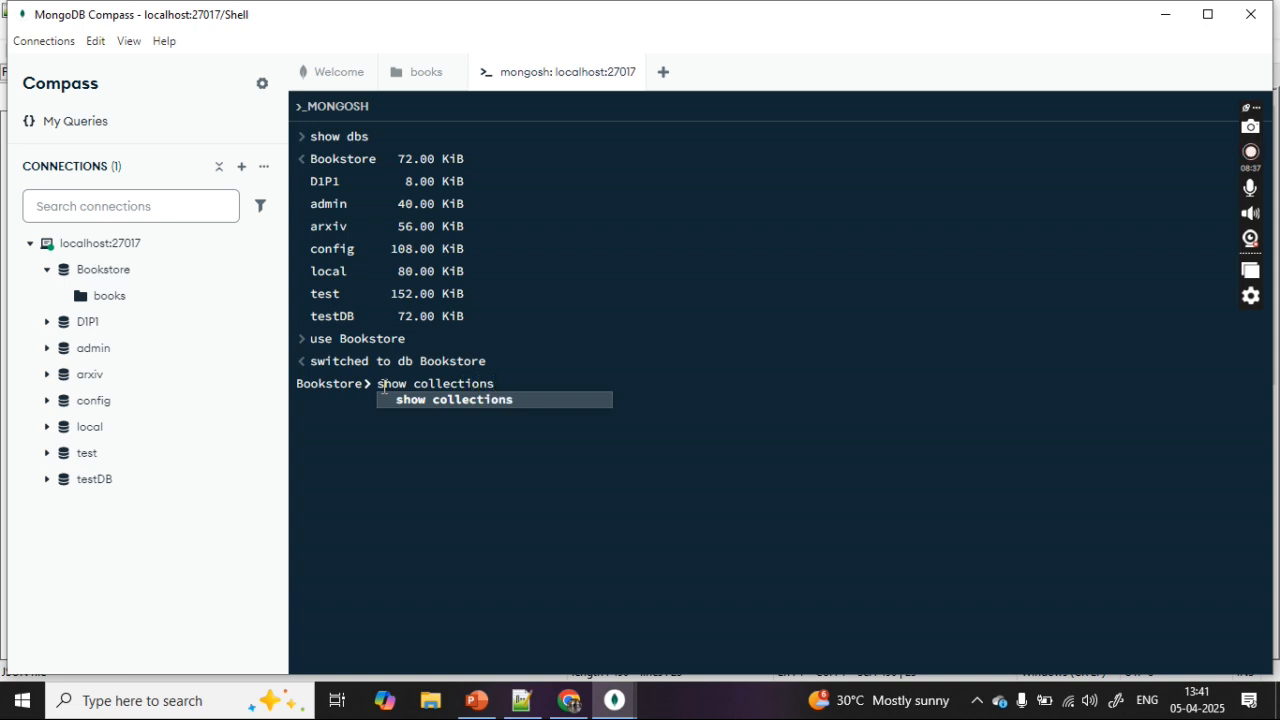
{"action": "key", "text": "Escape"}
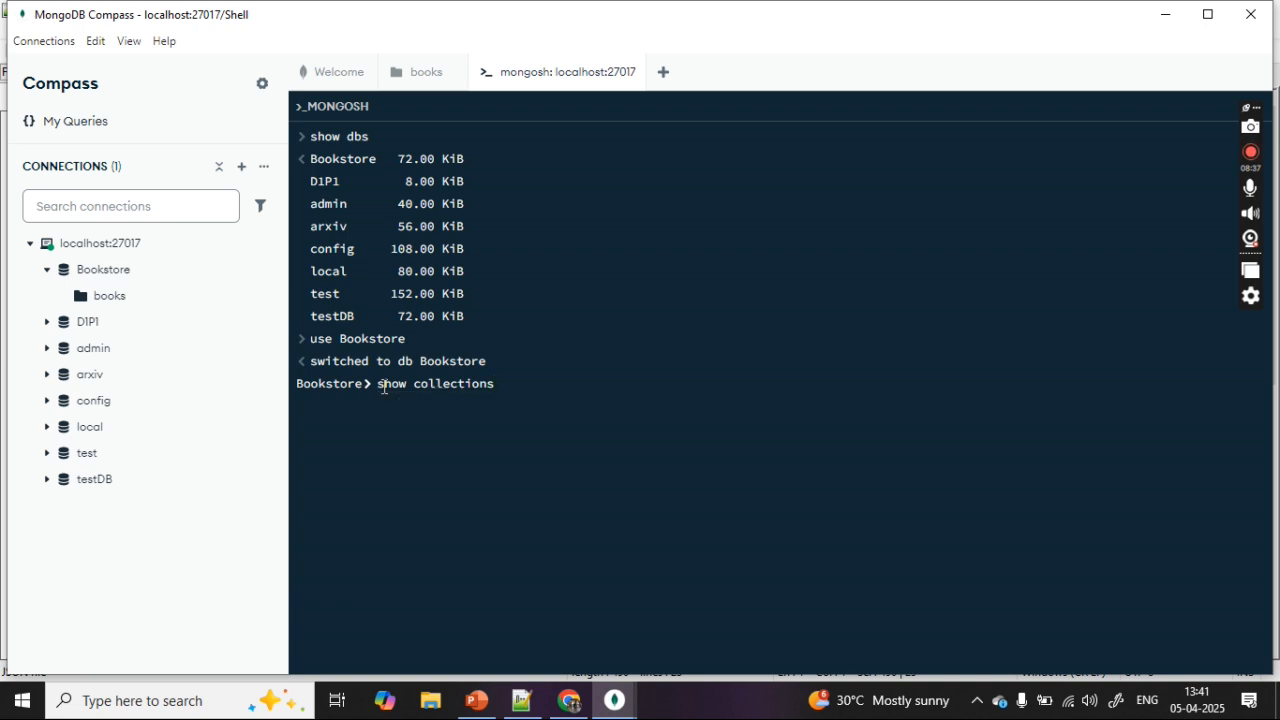
{"action": "key", "text": "Return"}
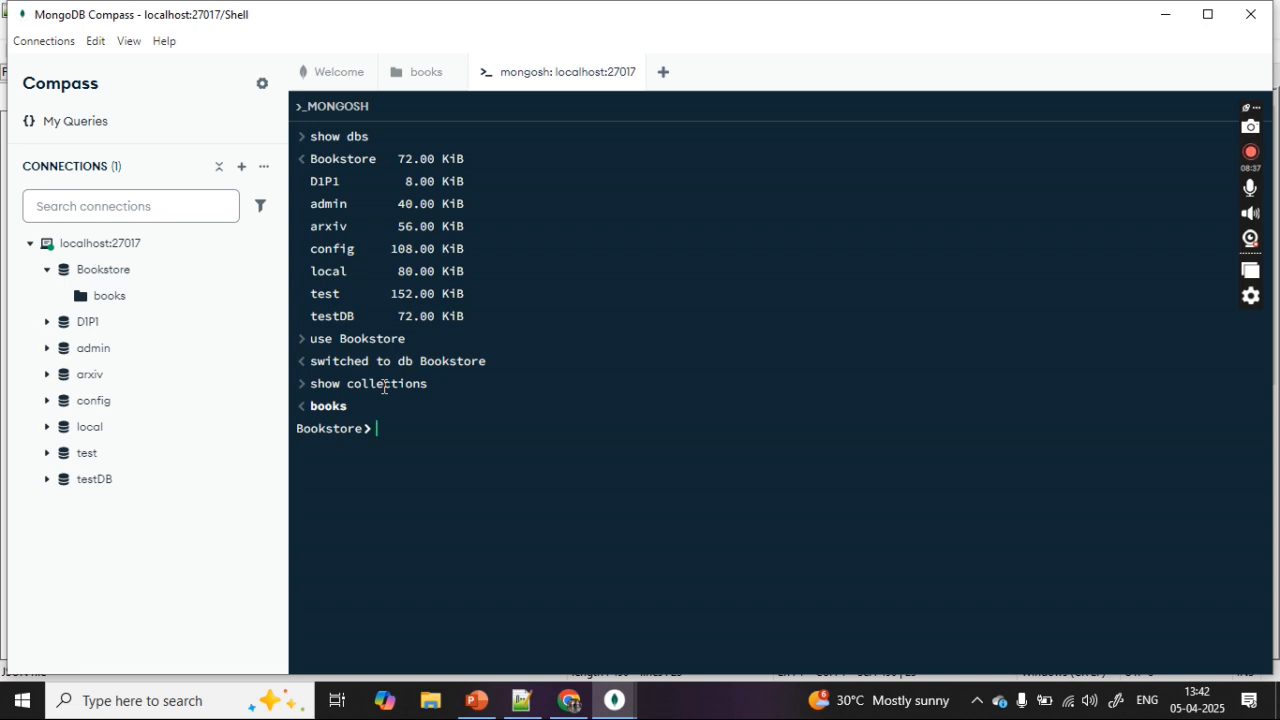
Retrieve all documents in the books collection with the db.books.find() command and review the returned book entries
{"action": "type", "text": "db."}
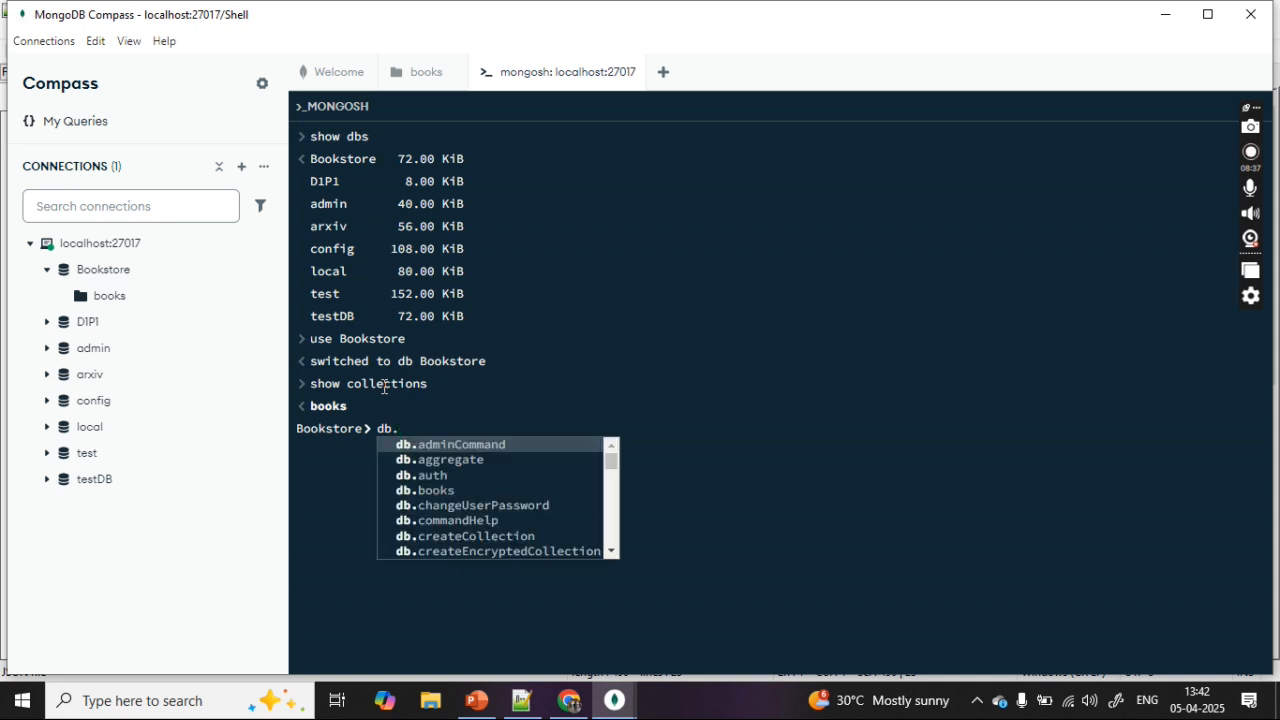
{"action": "key", "text": "Down"}
{"action": "key", "text": "Down"}
{"action": "key", "text": "Down"}
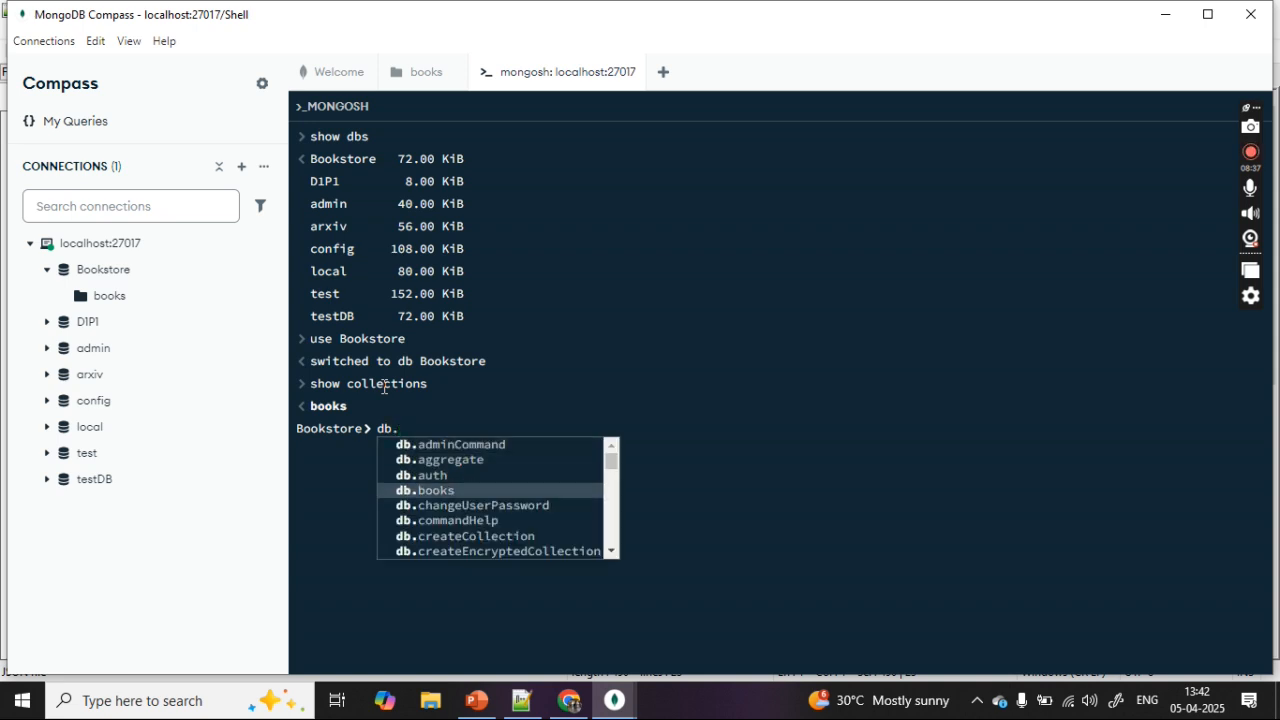
{"action": "key", "text": "Return"}
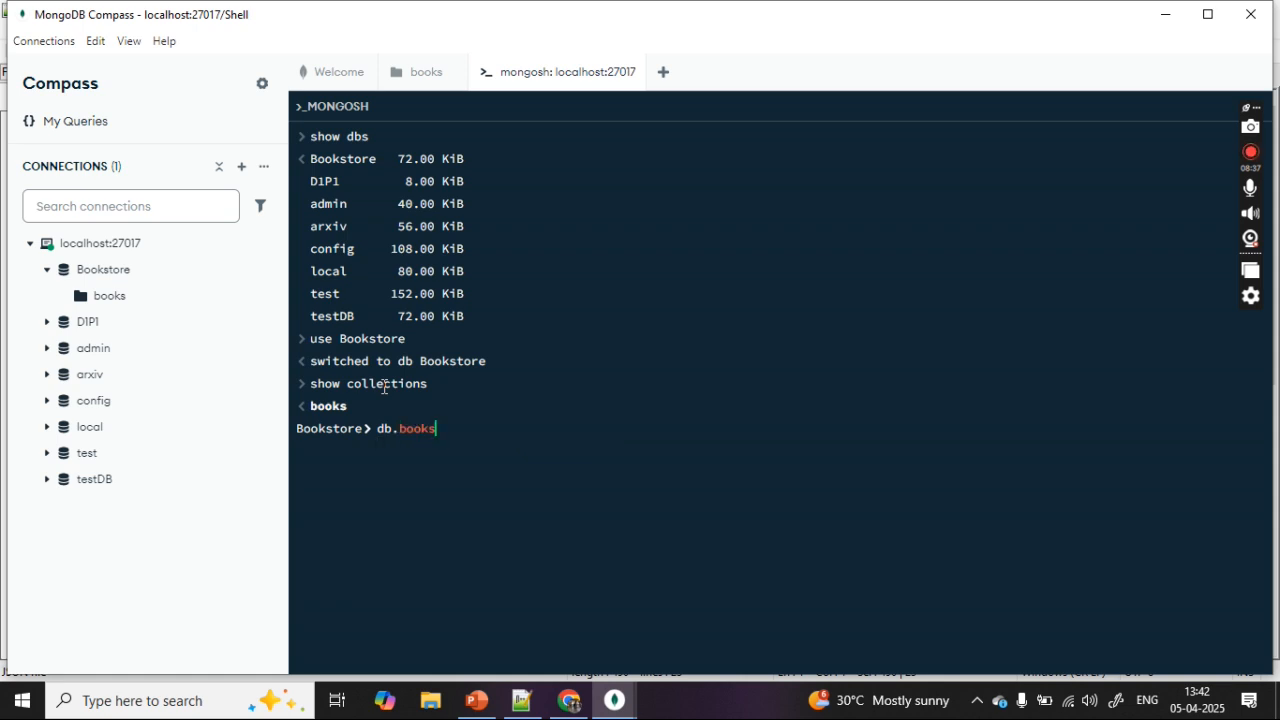
{"action": "type", "text": "."}
{"action": "type", "text": "f"}
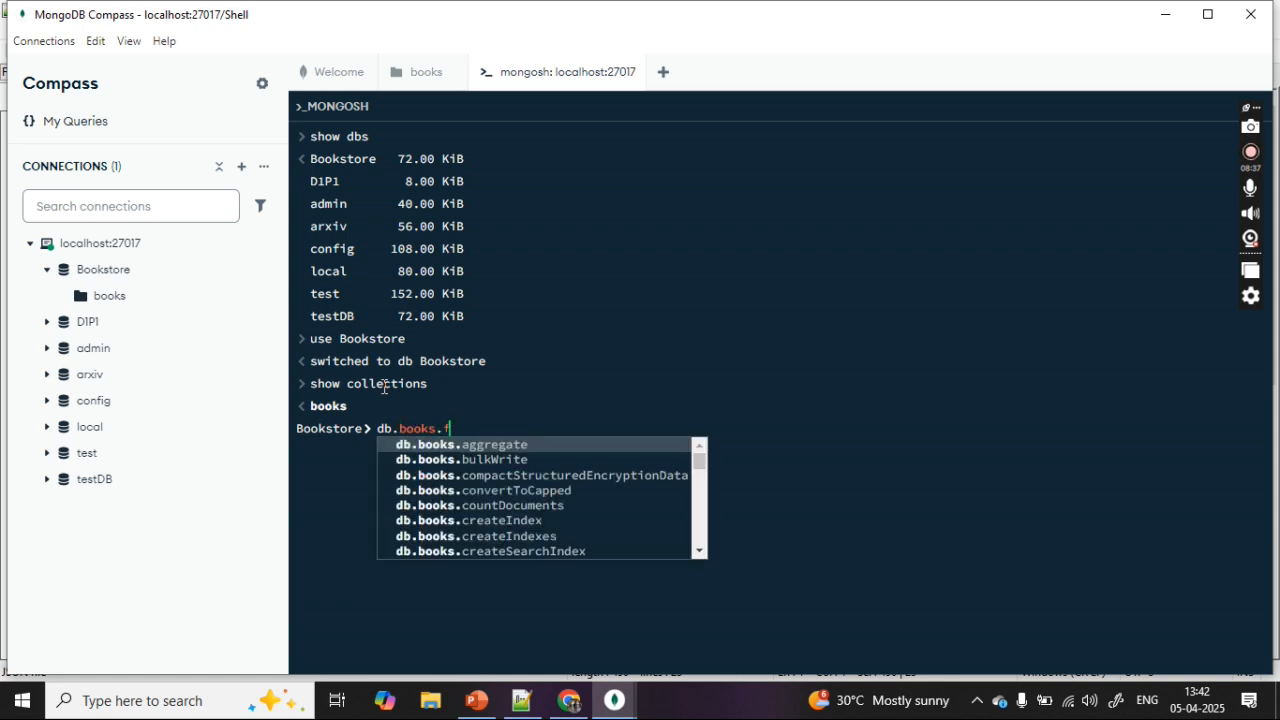
{"action": "type", "text": "ins"}
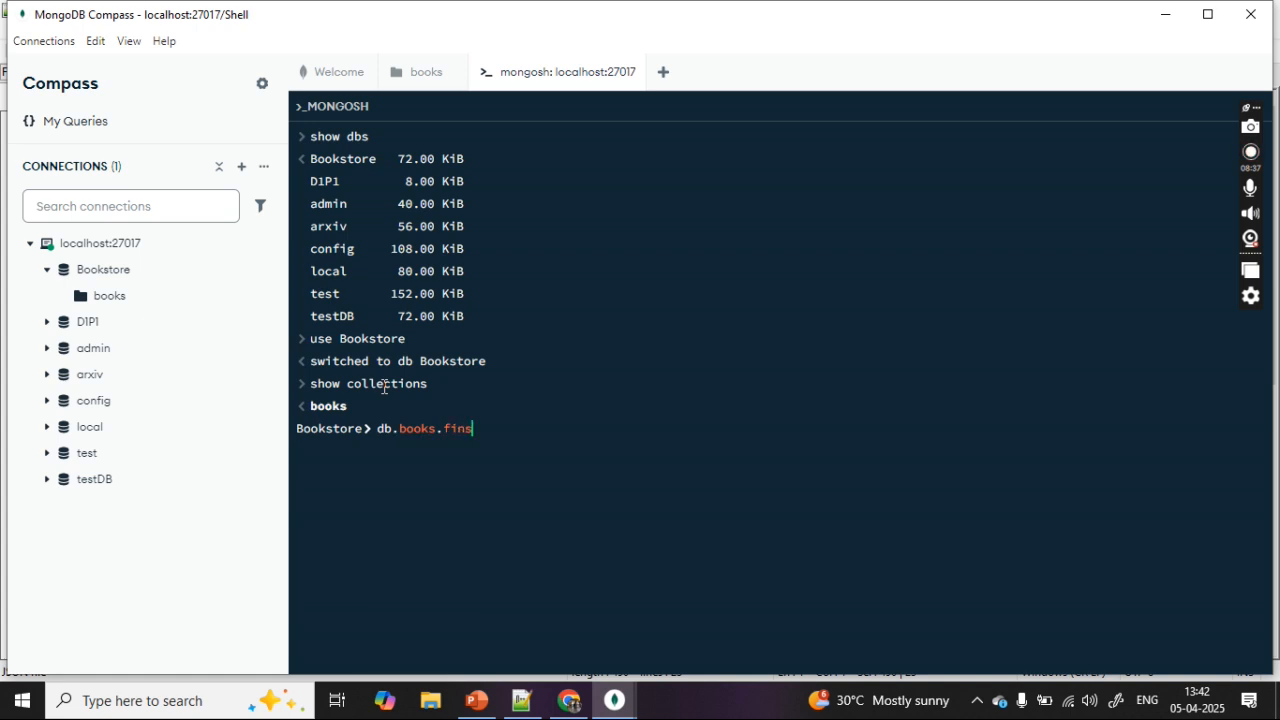
{"action": "type", "text": "("}
{"action": "key", "text": "BackSpace"}
{"action": "key", "text": "BackSpace"}
{"action": "type", "text": "d("}
{"action": "key", "text": "Return"}
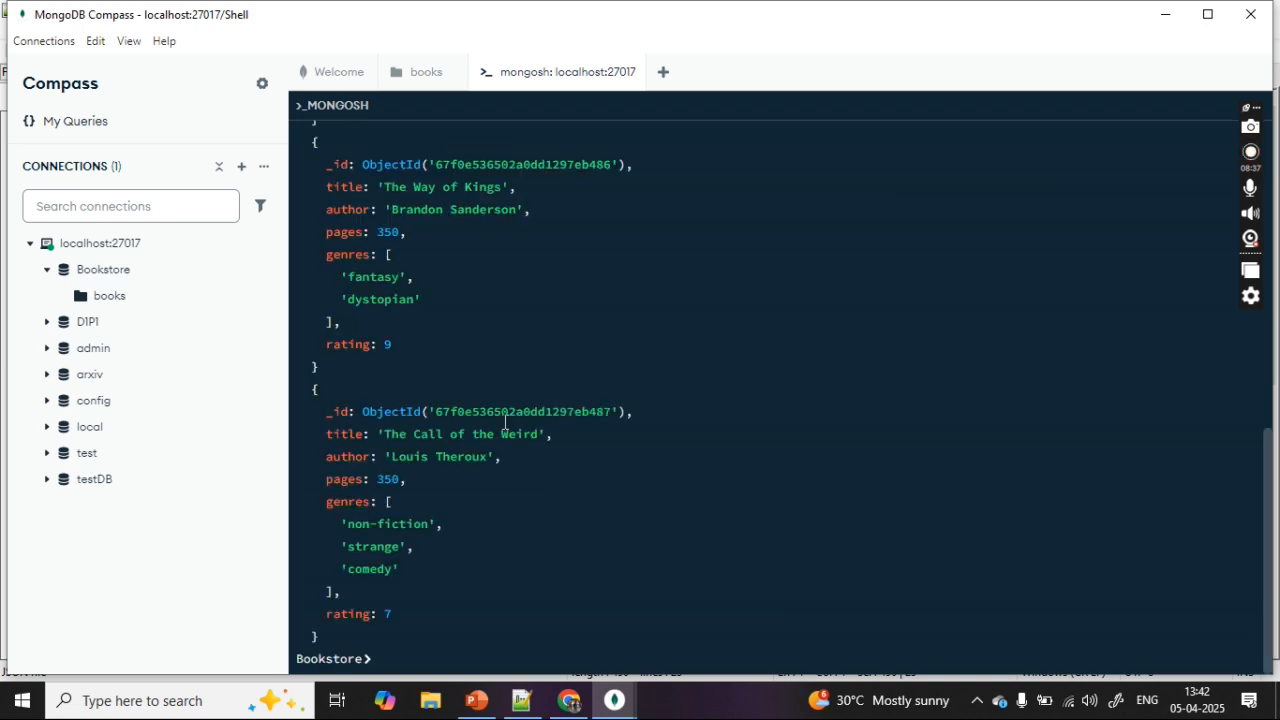
{"action": "scroll", "coordinate": [556, 160], "scroll_direction": "up", "scroll_amount": 10}
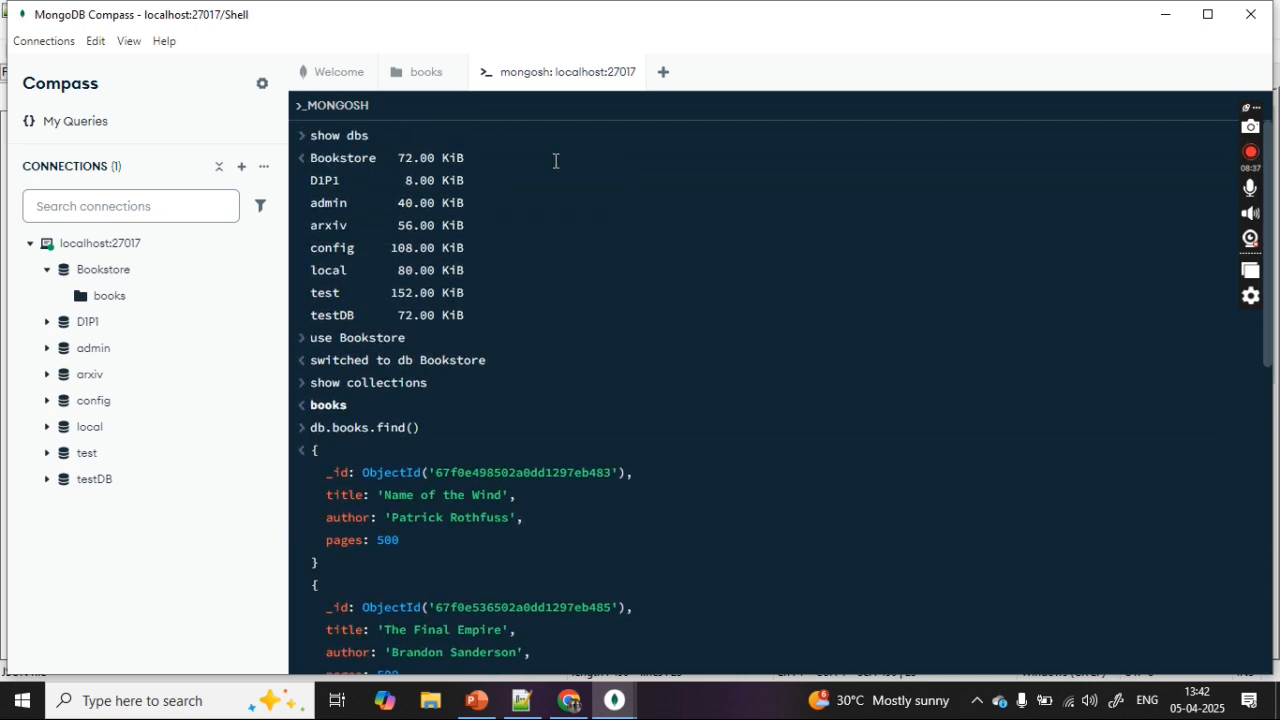
{"action": "scroll", "coordinate": [555, 160], "scroll_direction": "down", "scroll_amount": 3}
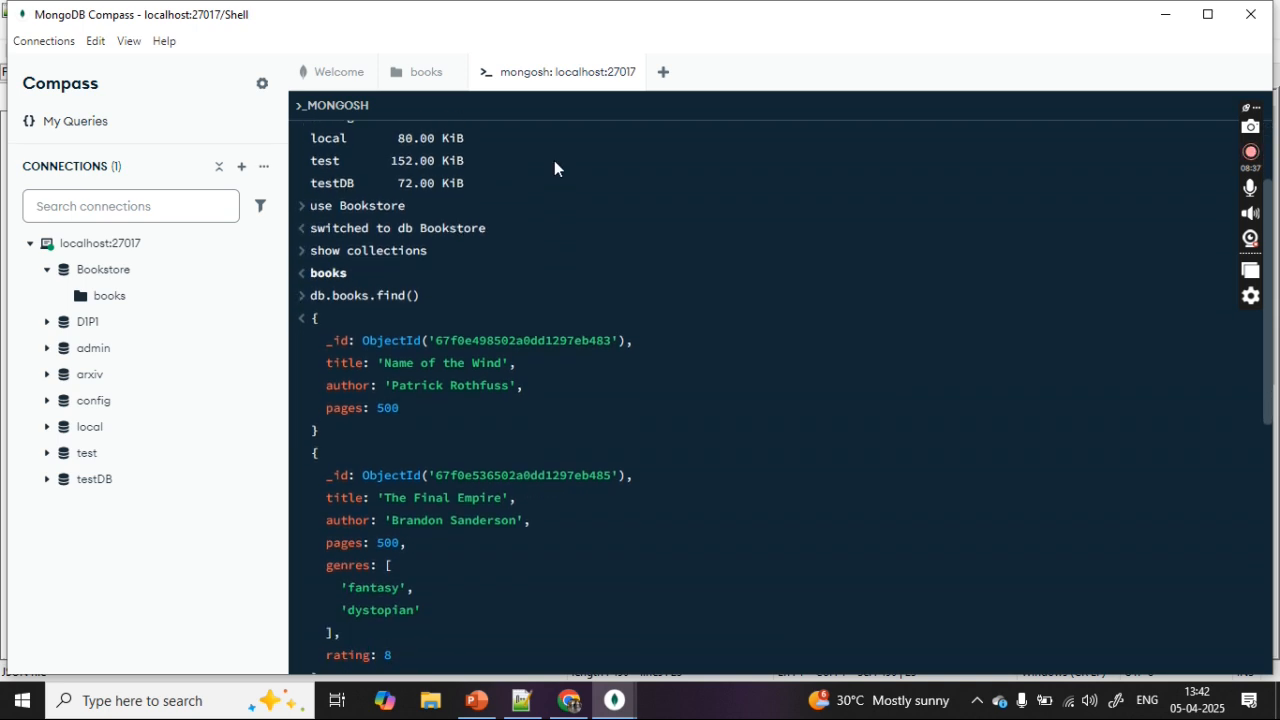
{"action": "scroll", "coordinate": [383, 394], "scroll_direction": "down", "scroll_amount": 10}
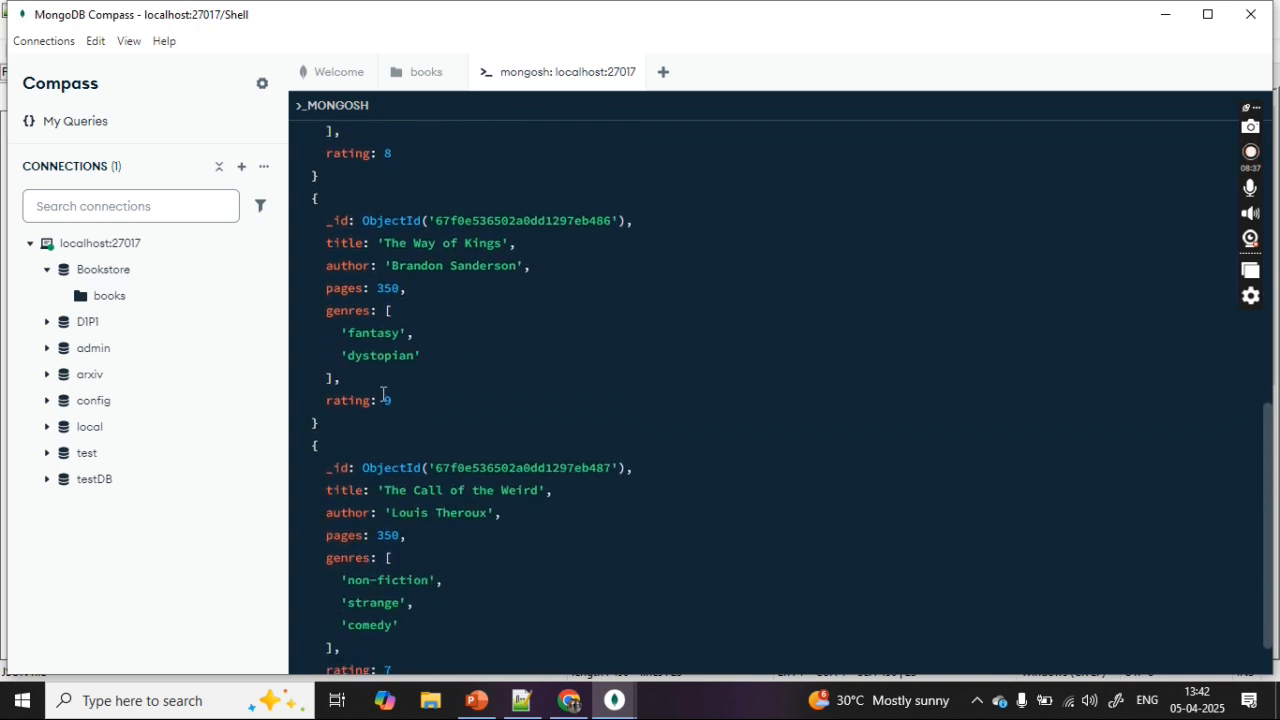
{"action": "scroll", "coordinate": [383, 394], "scroll_direction": "down", "scroll_amount": 2}
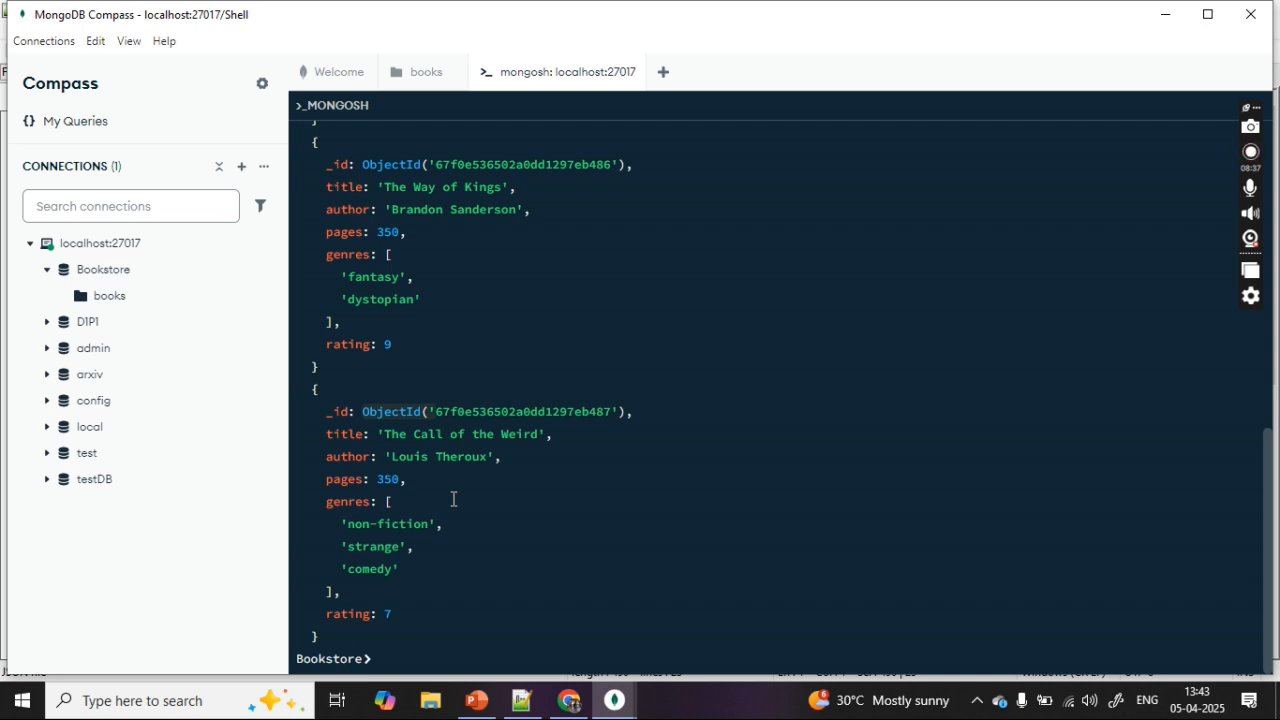
Count the documents in the books collection with the db.books.count() command
{"action": "left_click", "coordinate": [382, 657]}
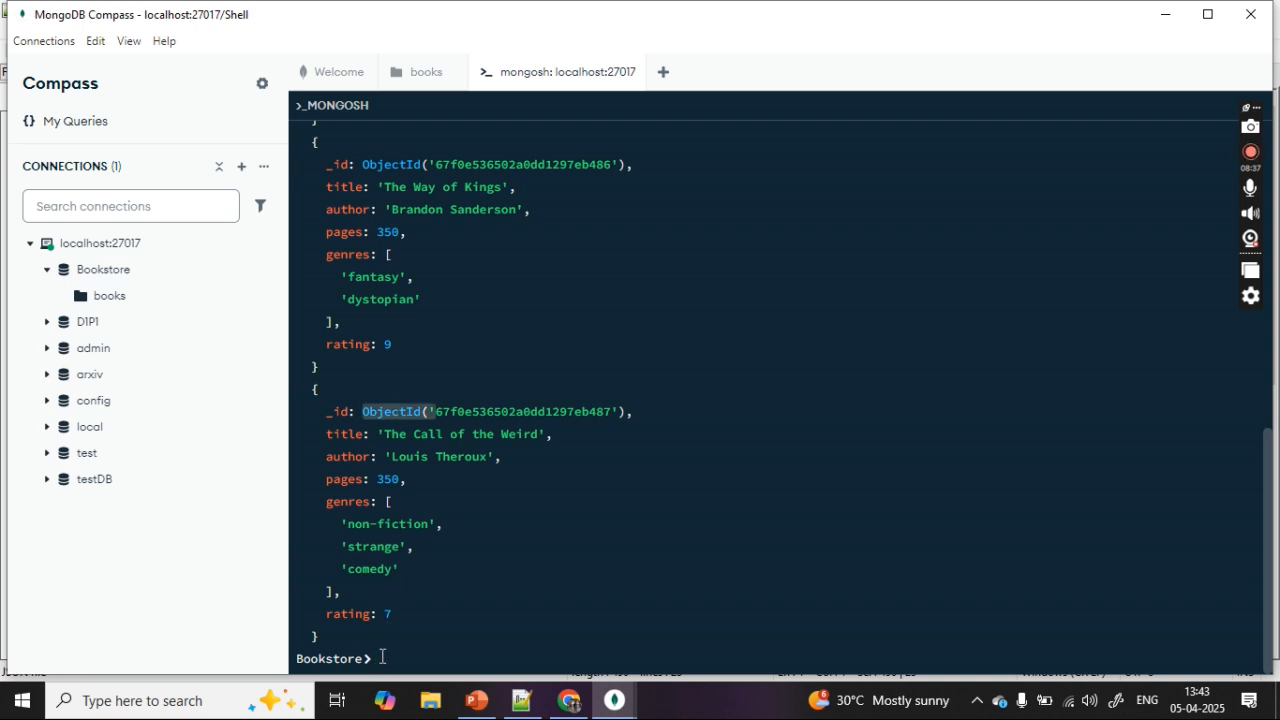
{"action": "type", "text": "db."}
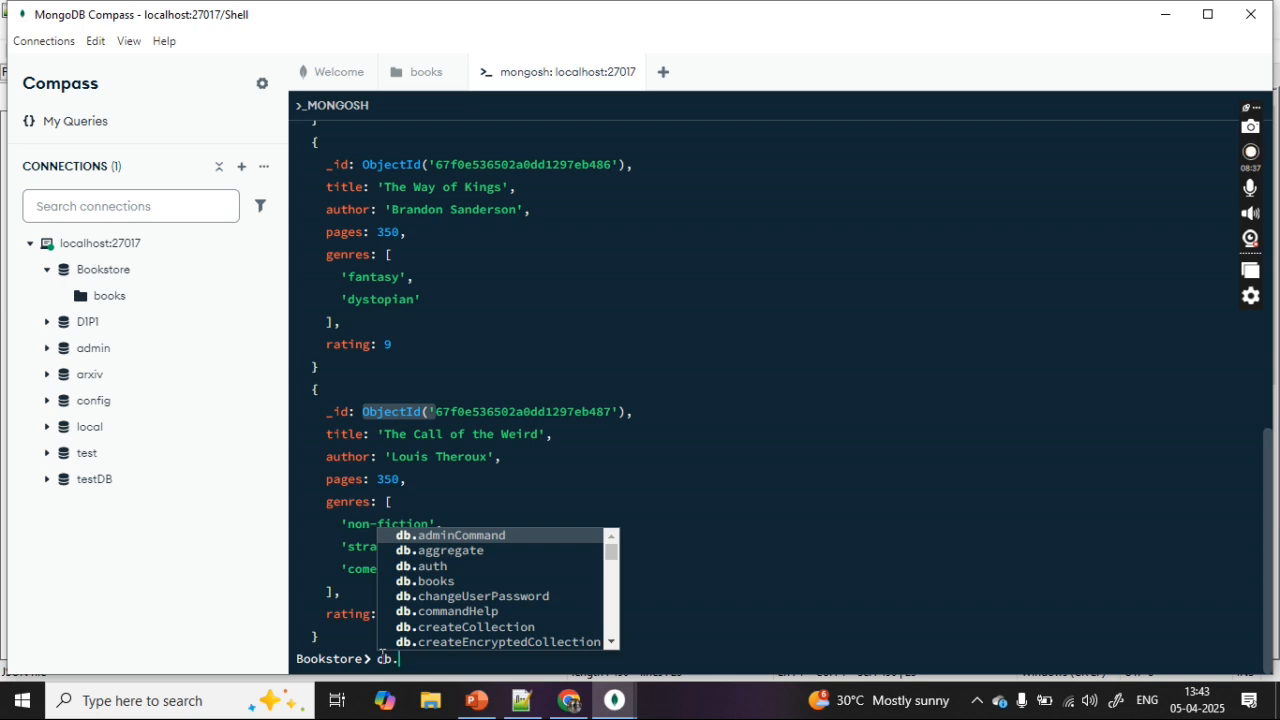
{"action": "key", "text": "Down"}
{"action": "key", "text": "Down"}
{"action": "key", "text": "Down"}
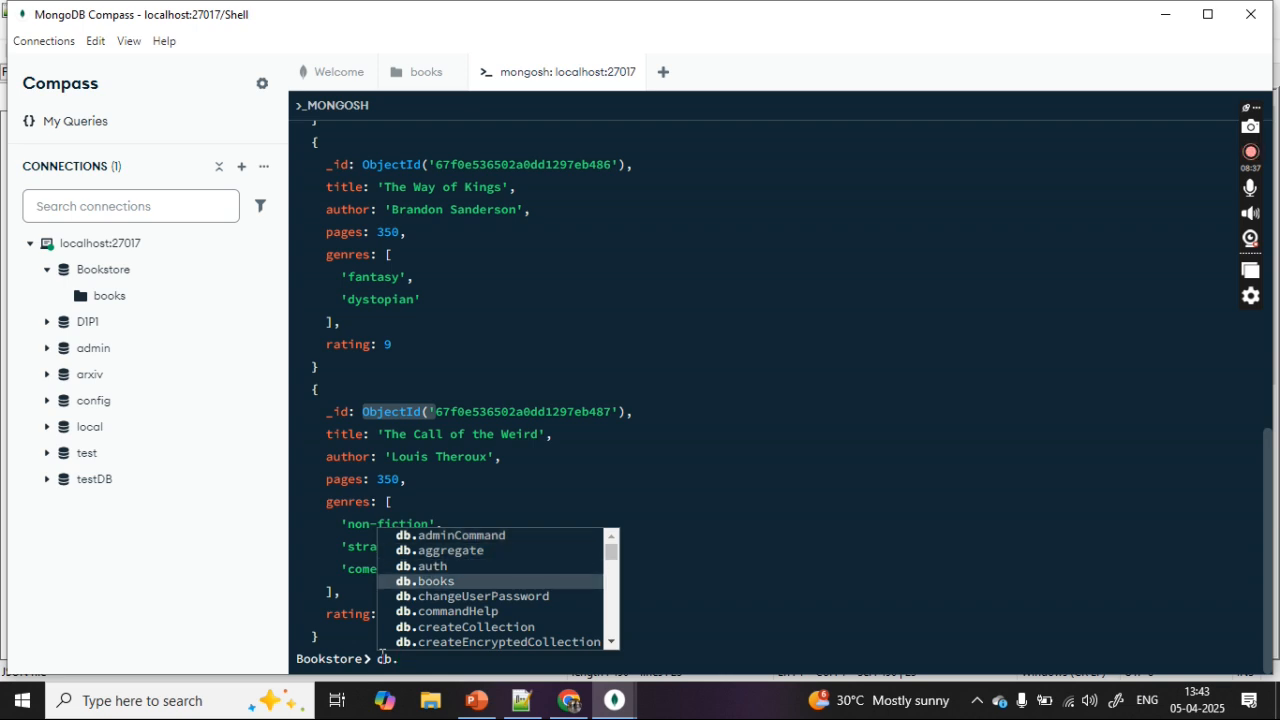
{"action": "key", "text": "Tab"}
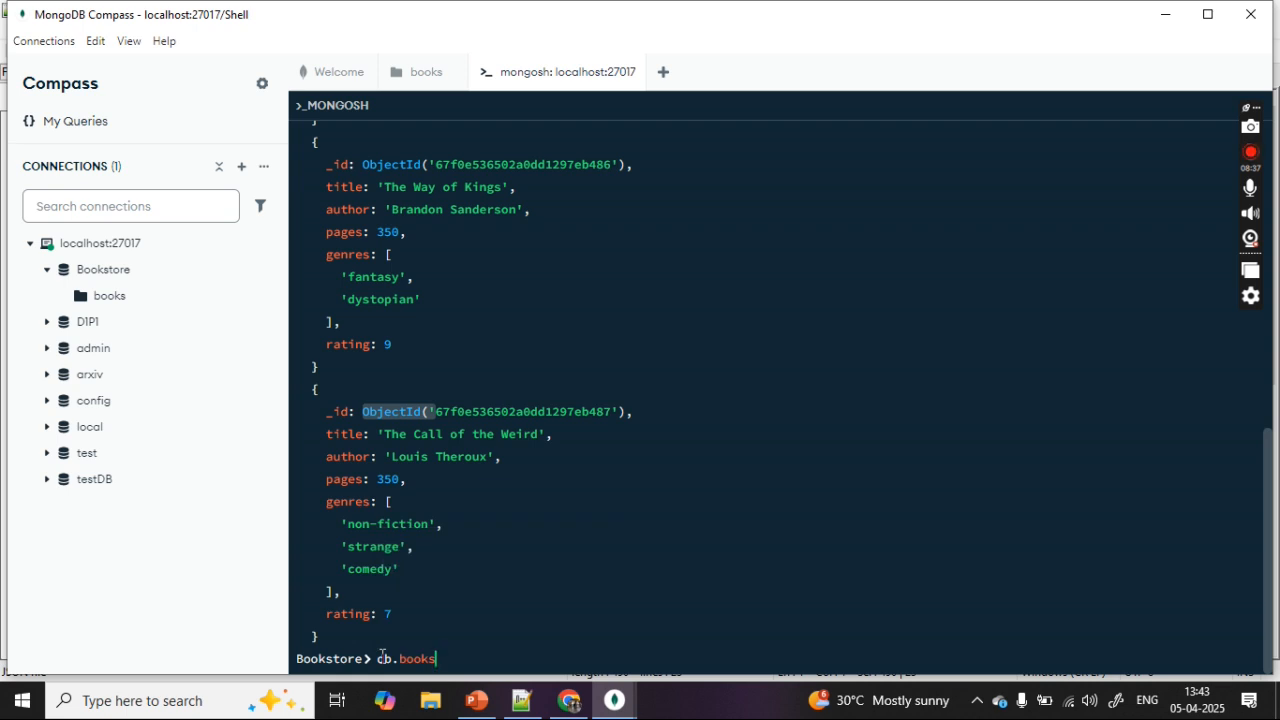
{"action": "type", "text": ".co"}
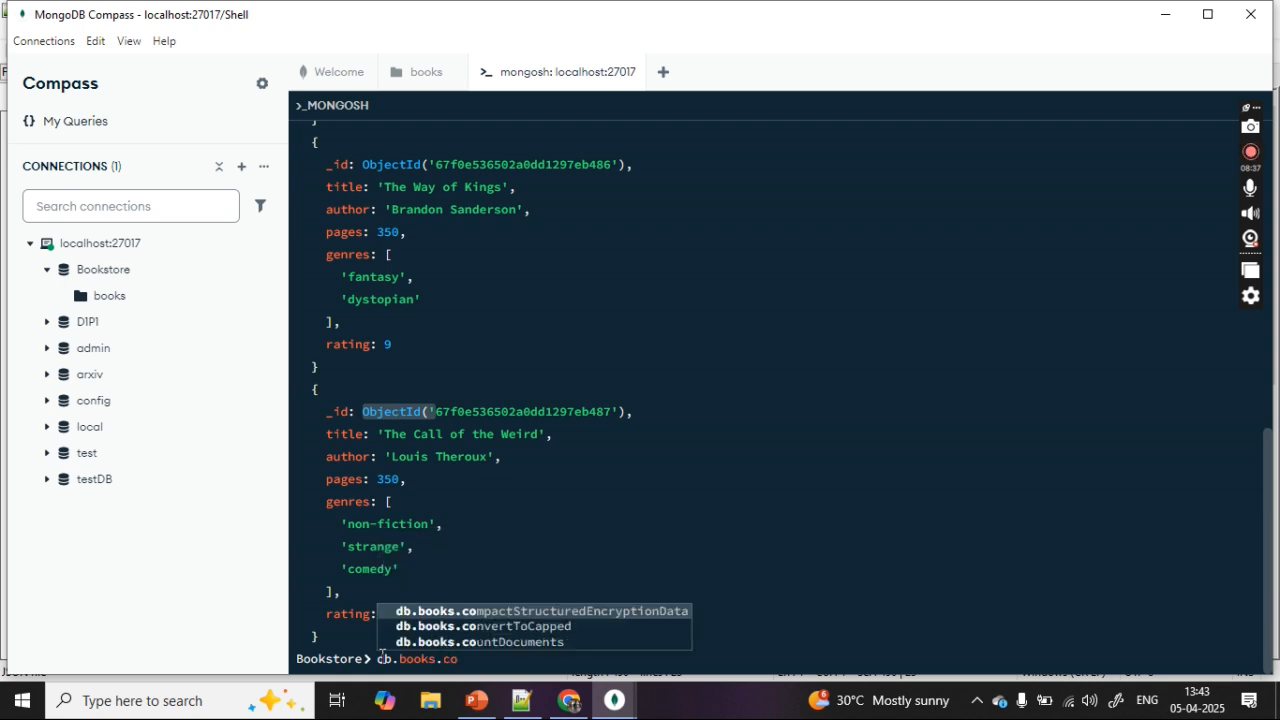
{"action": "type", "text": "un"}
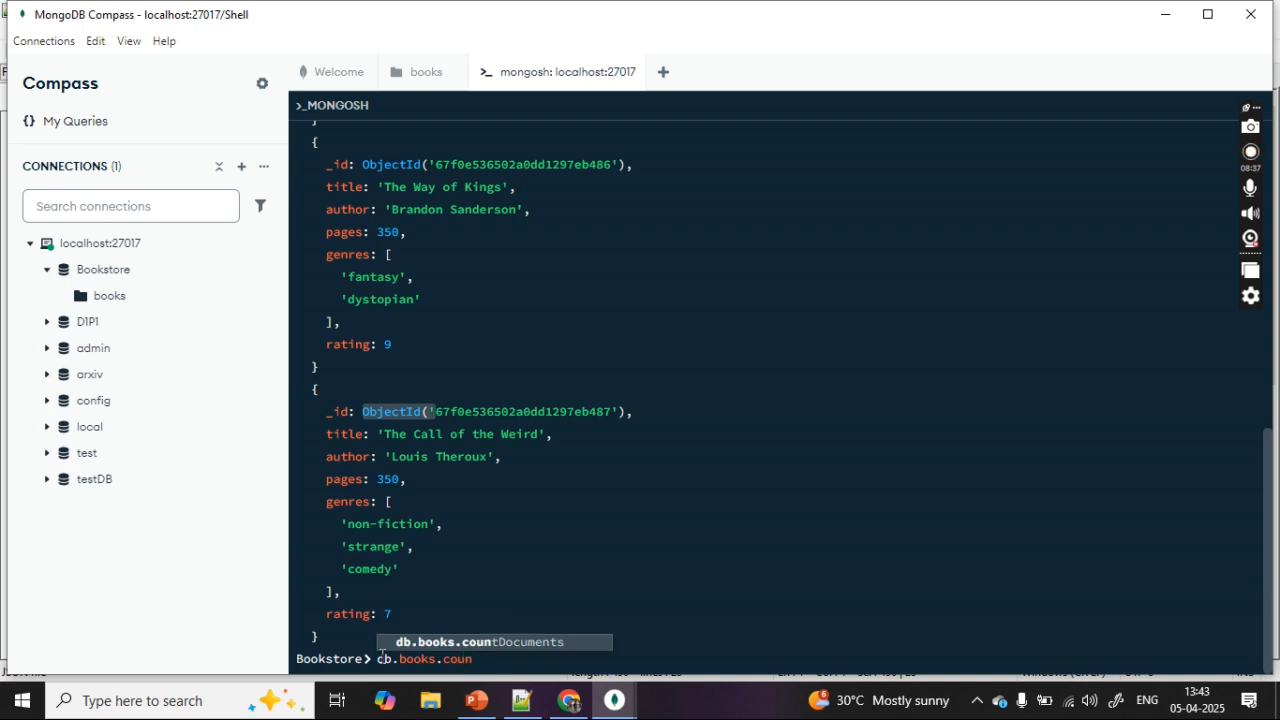
{"action": "type", "text": "t("}
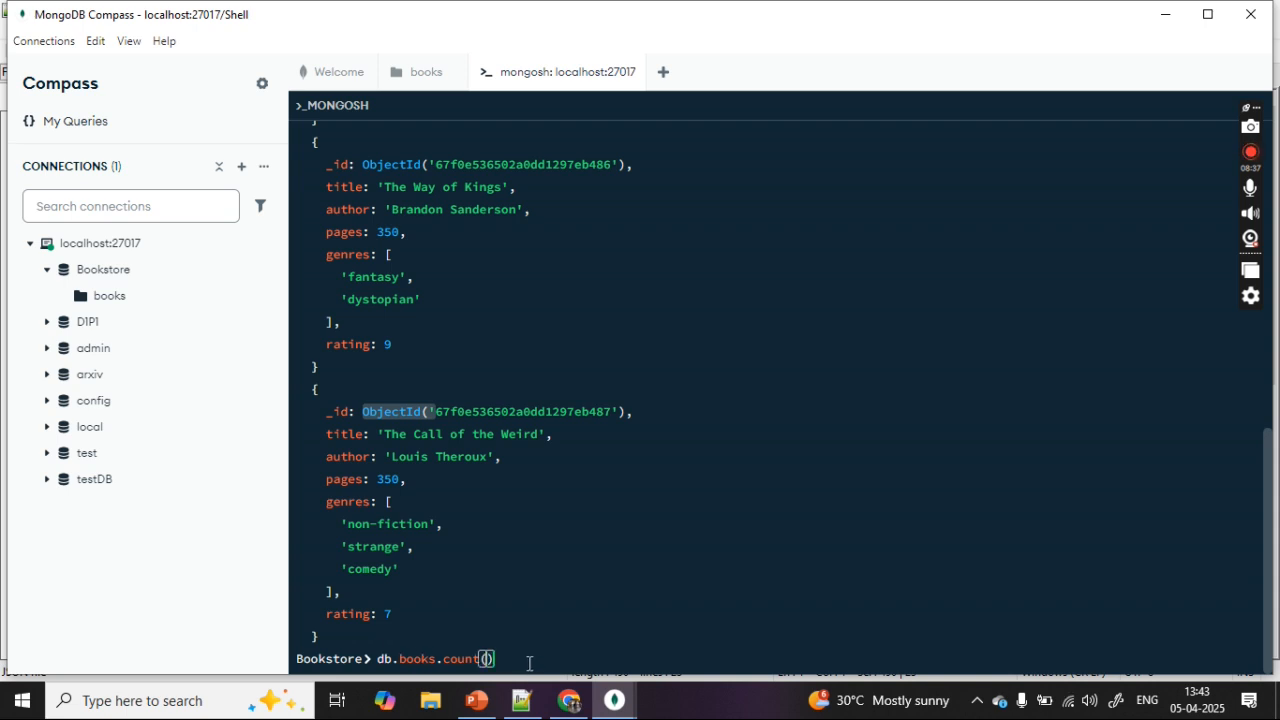
{"action": "key", "text": "Return"}
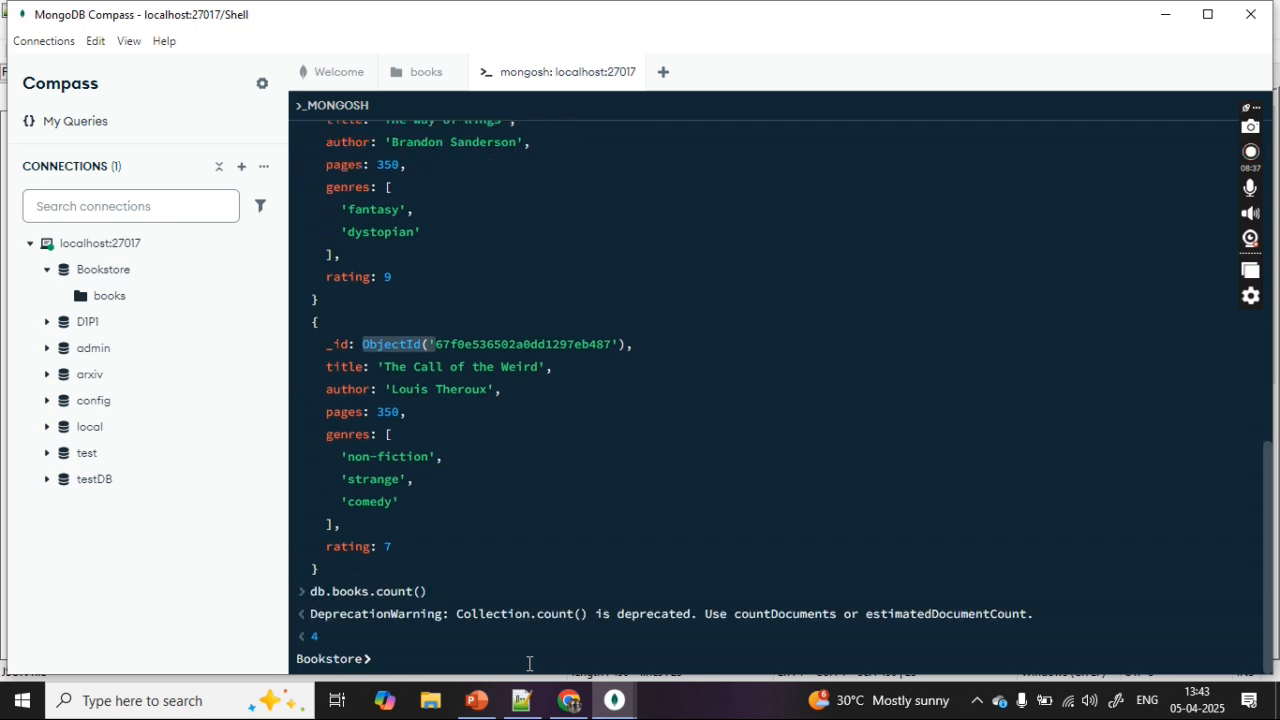